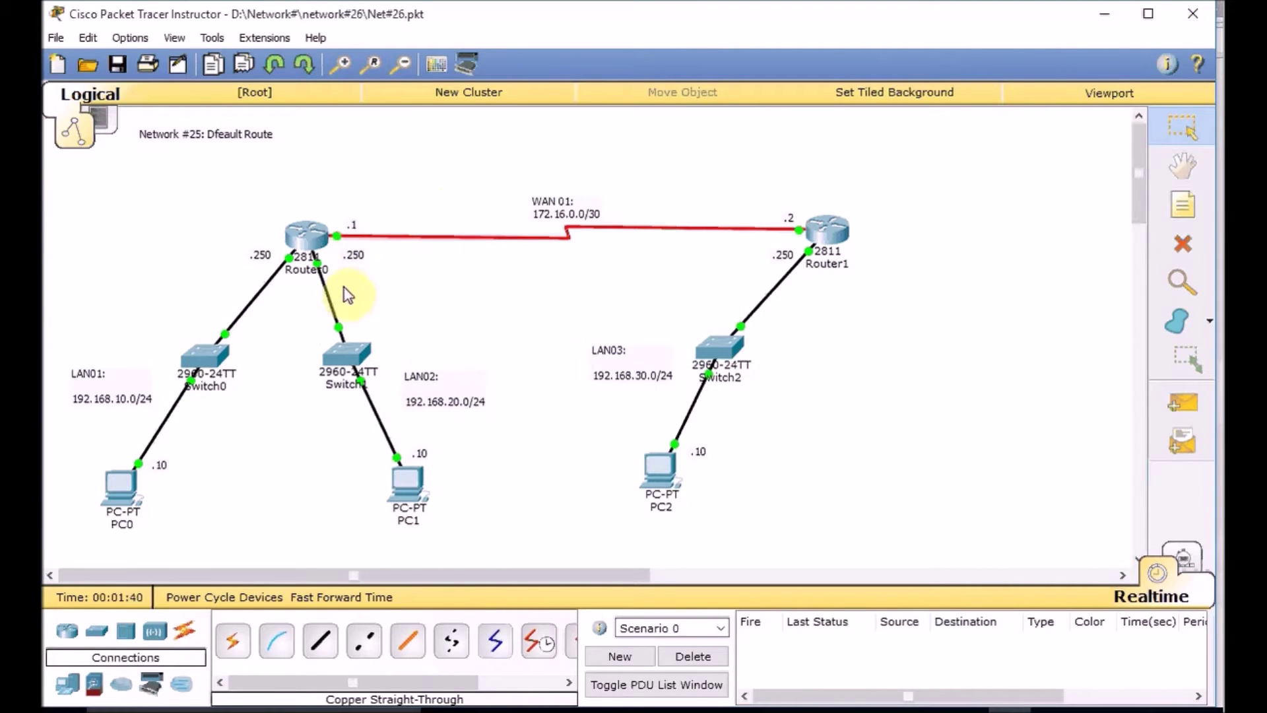
Step: Open Router0's device window from the Logical workspace
left_click(302, 238)
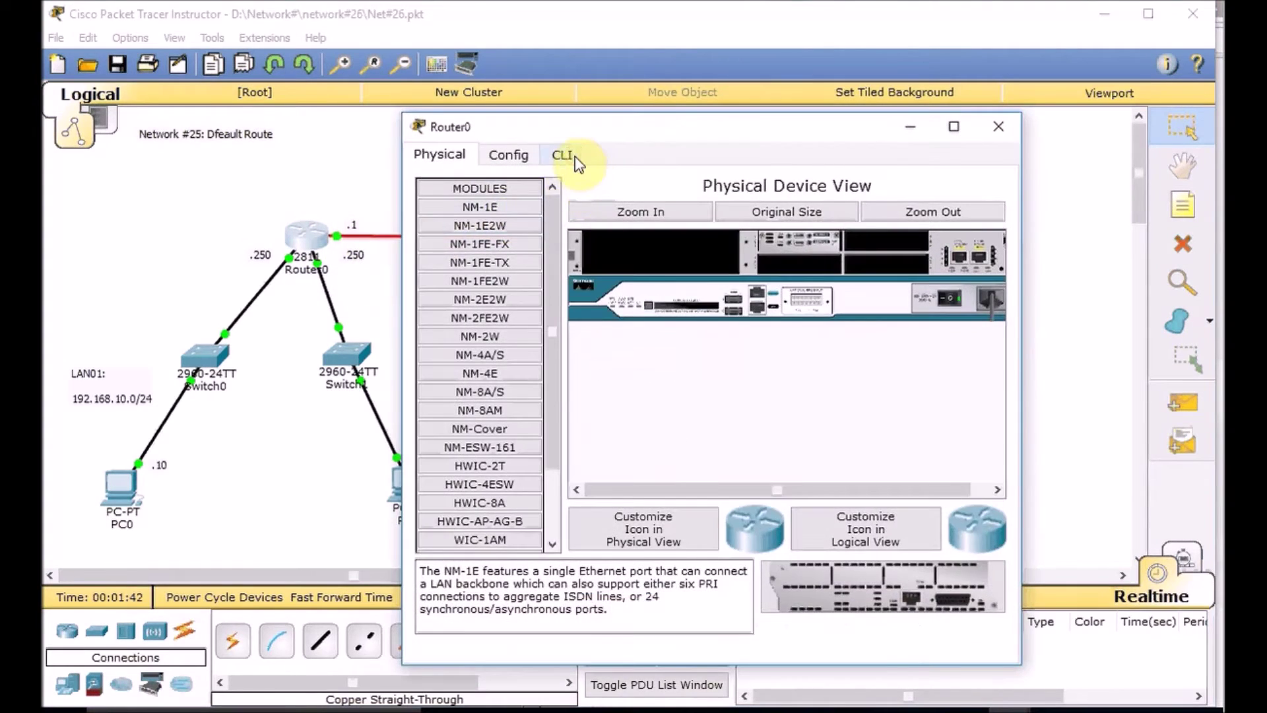
Step: Run enable and show ip route on Router0's CLI and highlight its static route entry
left_click(574, 158)
key("Return")
key("Return")
key("Return")
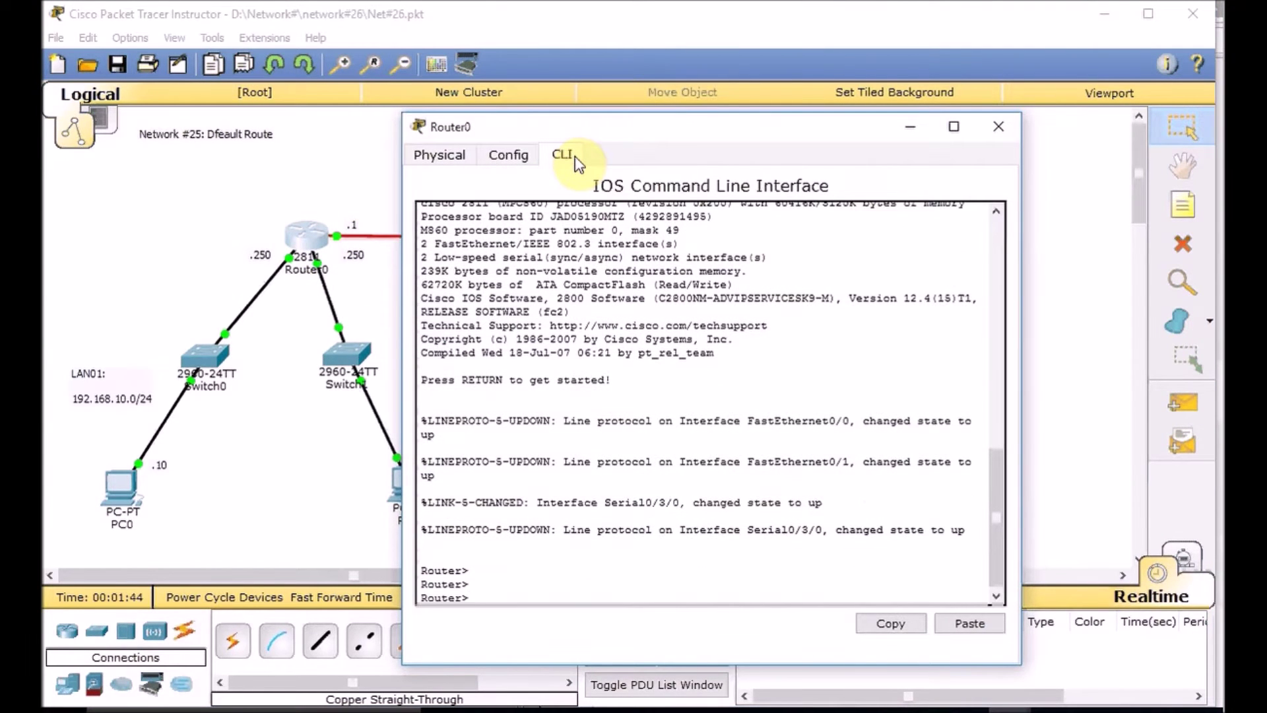
type("en")
key("Return")
key("Return")
key("Return")
type("sh ip route")
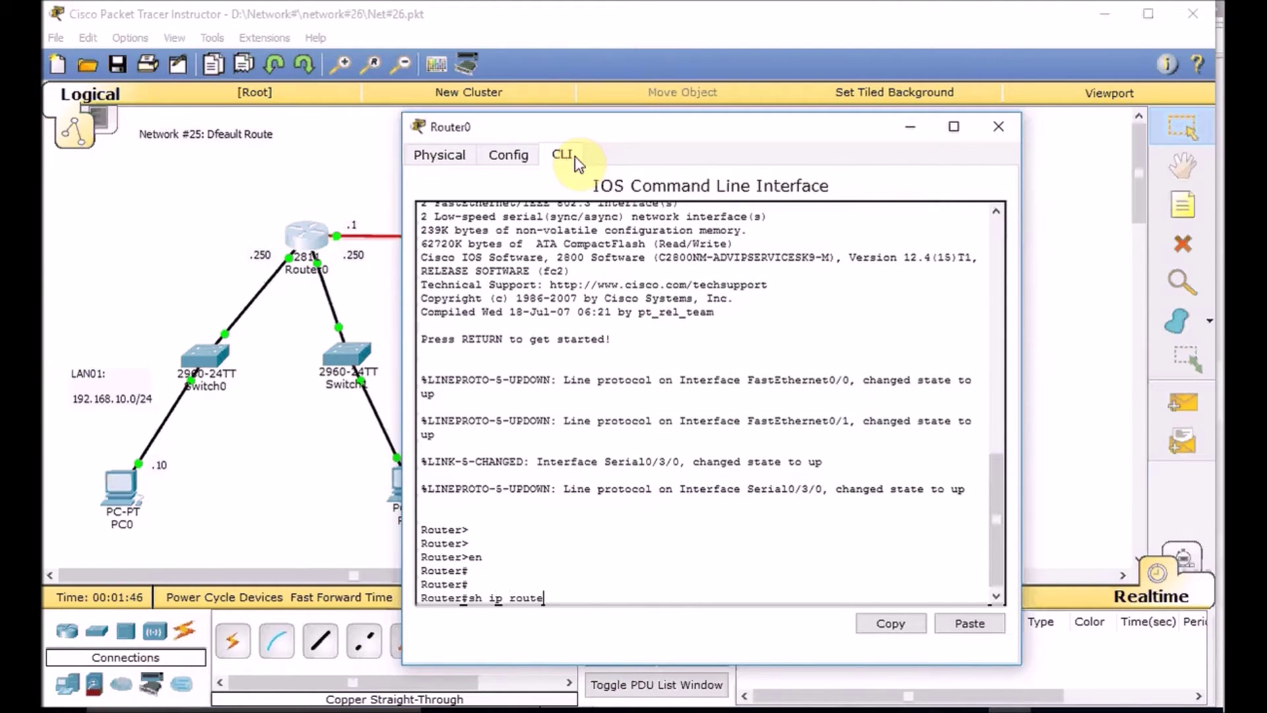
key("Return")
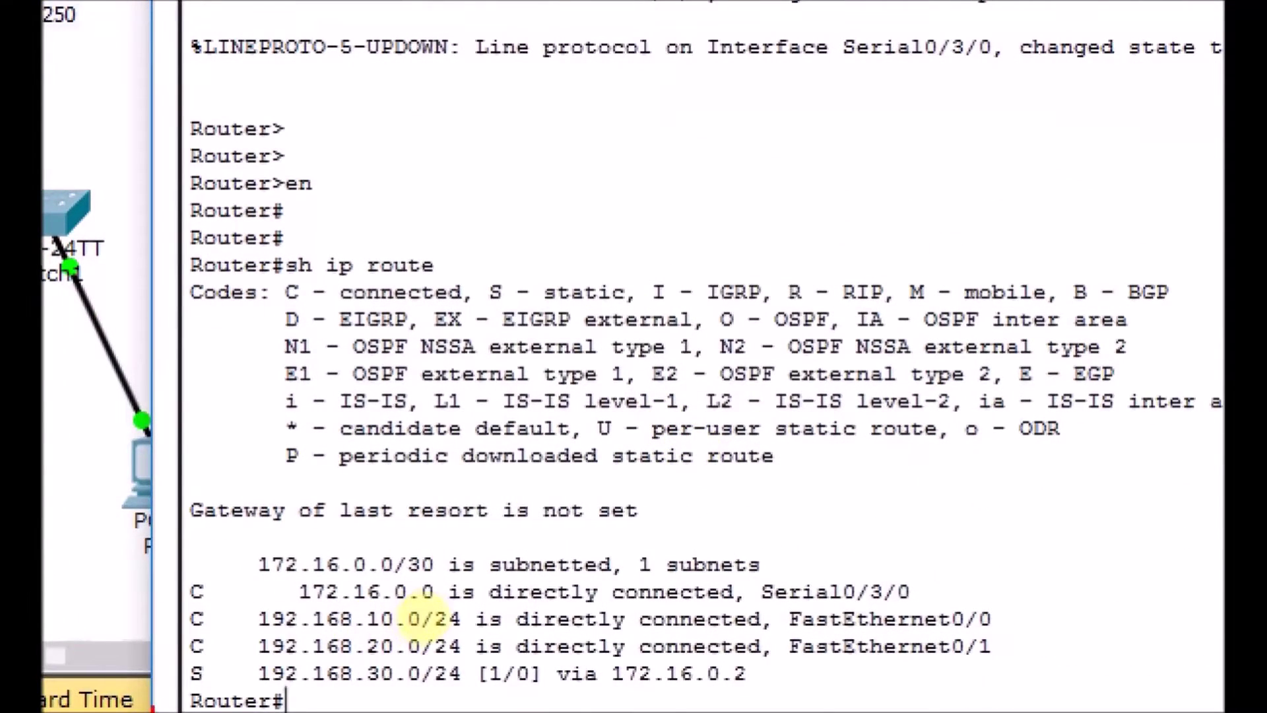
left_click_drag(187, 685, 482, 692)
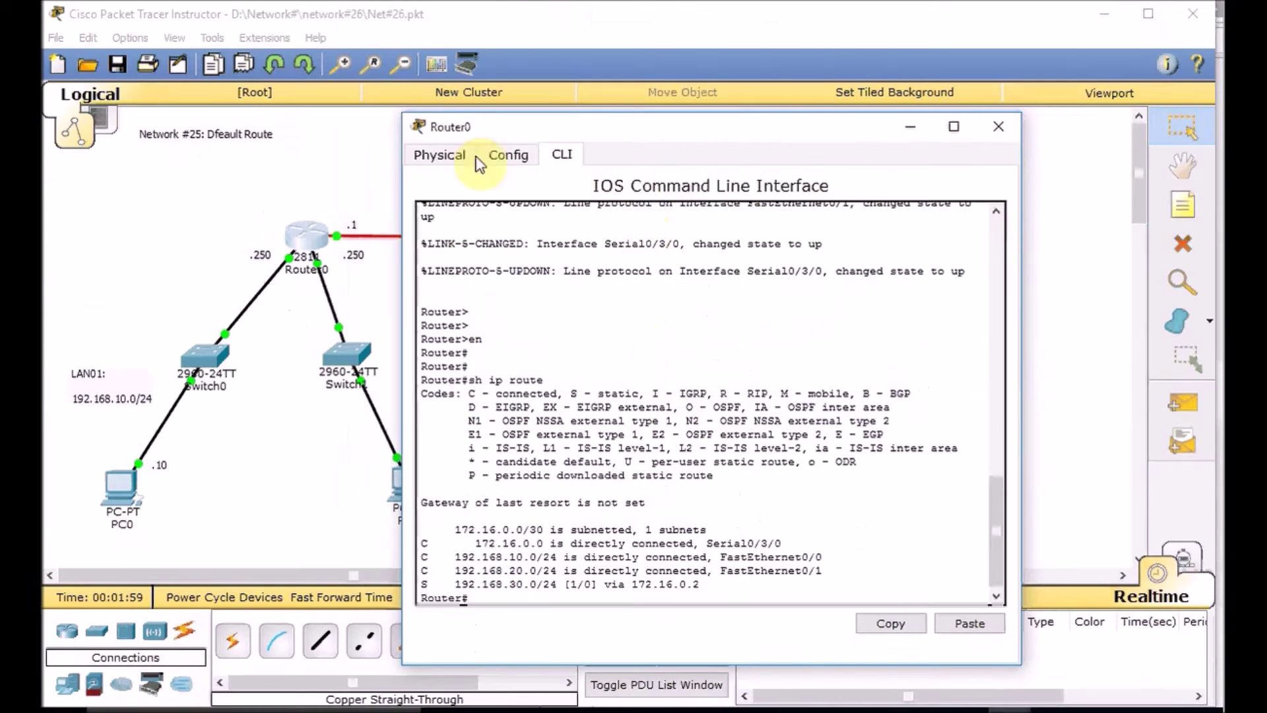
left_click(362, 164)
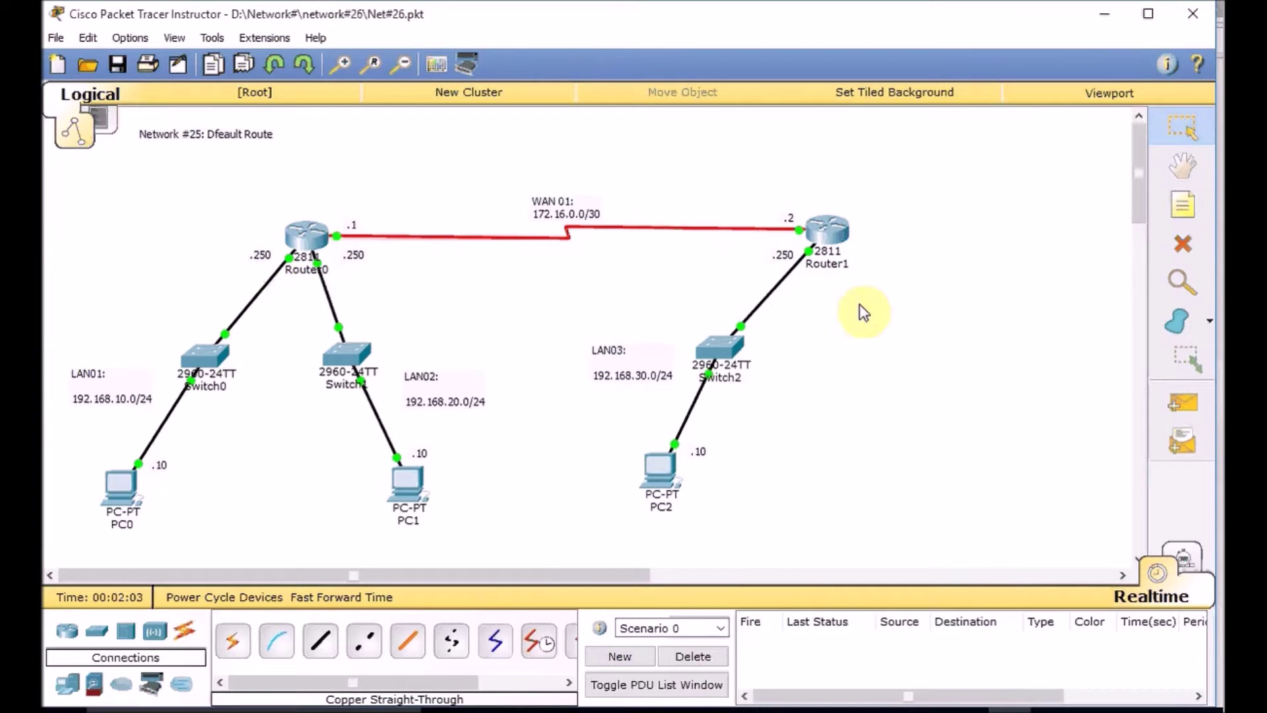
Step: Show Router1's routing table, marking its static route 192.168.10.0/24 via 172.16.0.1
left_click(845, 240)
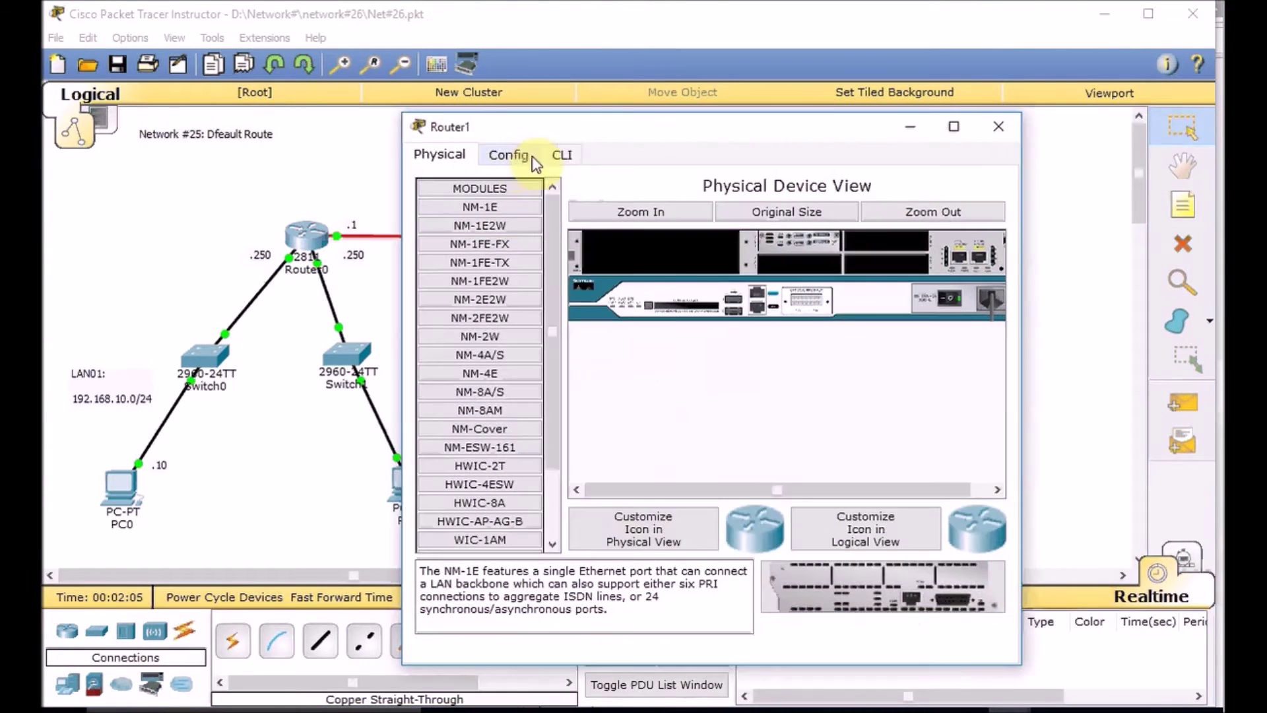
left_click(561, 156)
key("Return")
key("Return")
type("en")
key("Return")
key("Return")
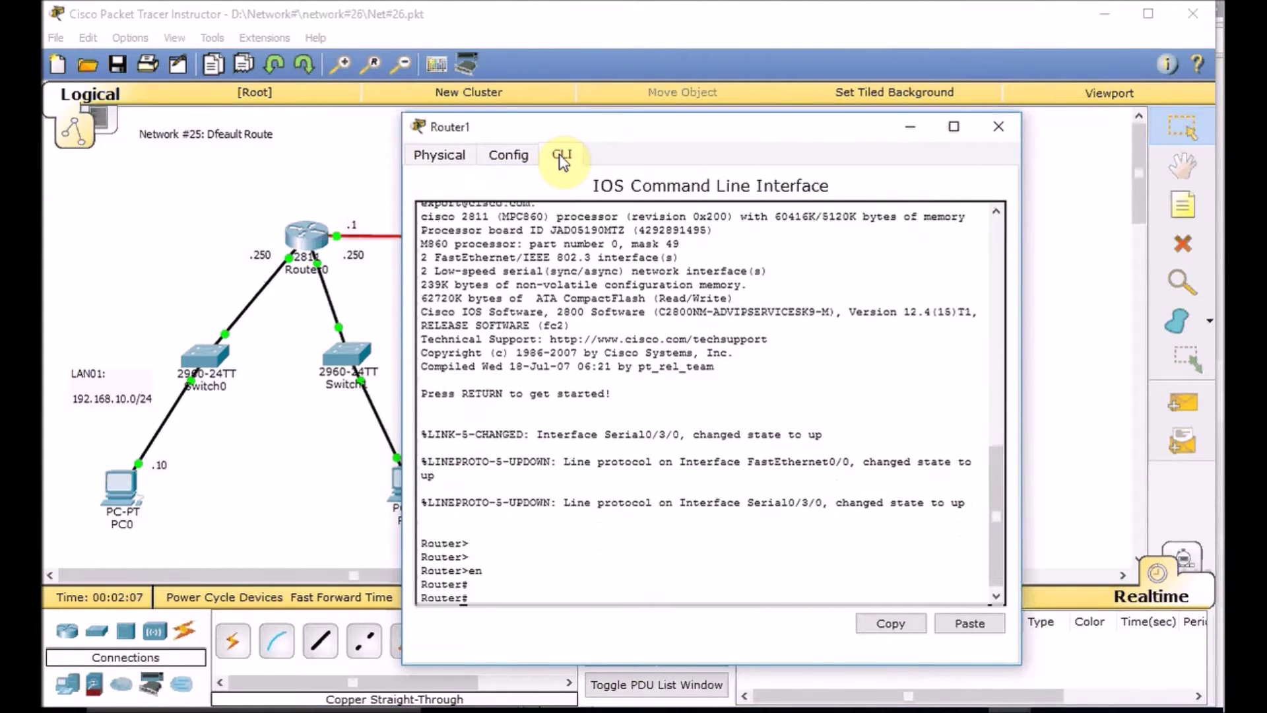
type("sh ip route")
key("Return")
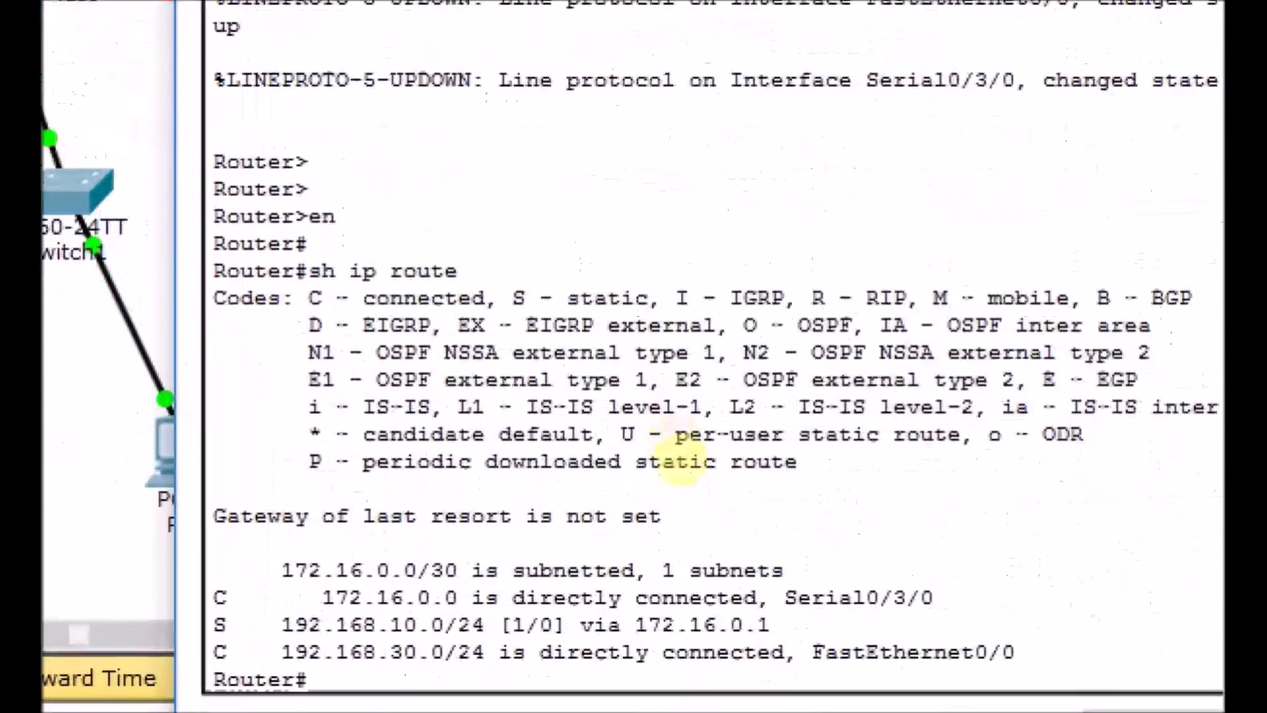
left_click_drag(208, 639, 499, 638)
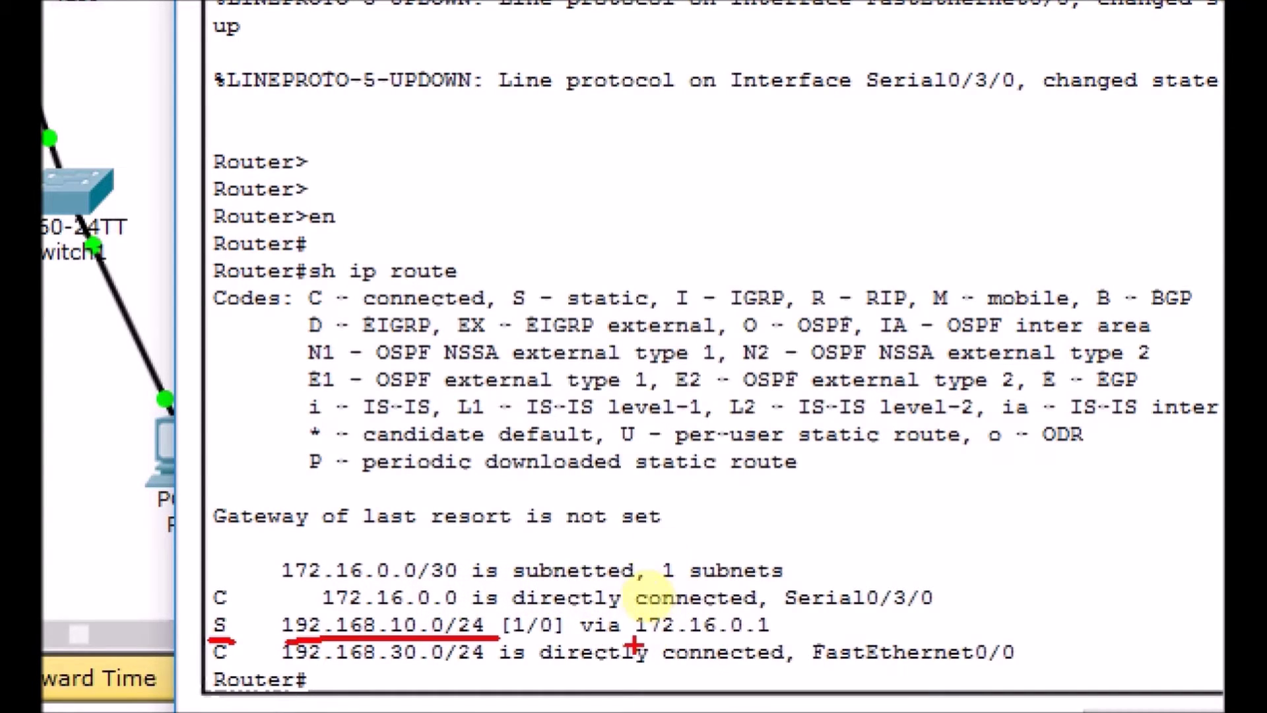
key("Escape")
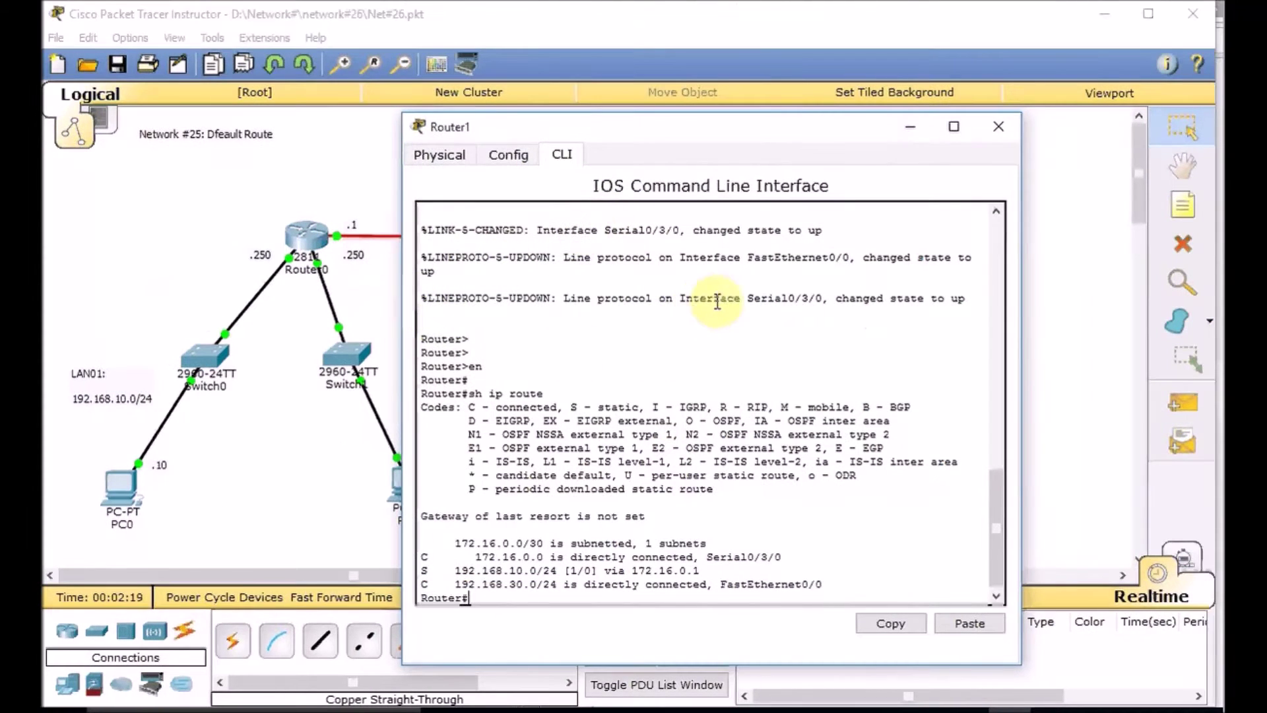
Step: Ping 192.168.30.10 from PC0's Command Prompt
left_click(301, 487)
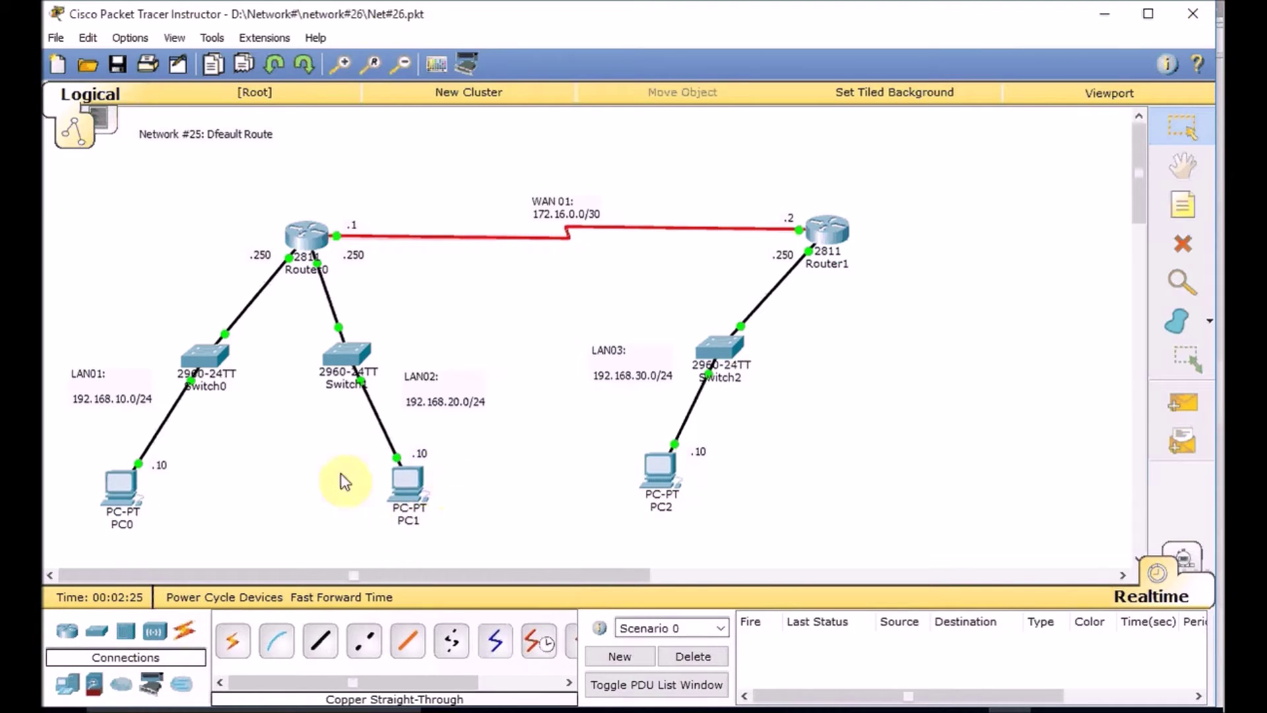
left_click(122, 487)
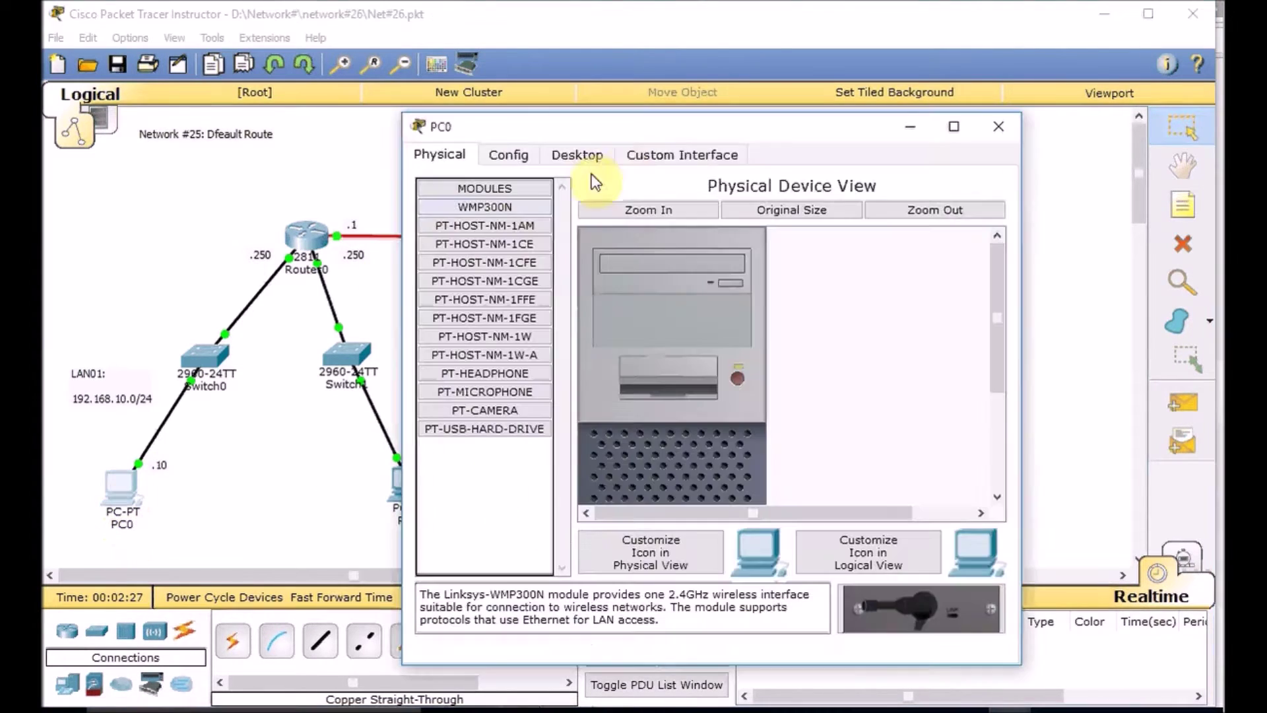
left_click(600, 153)
left_click(816, 227)
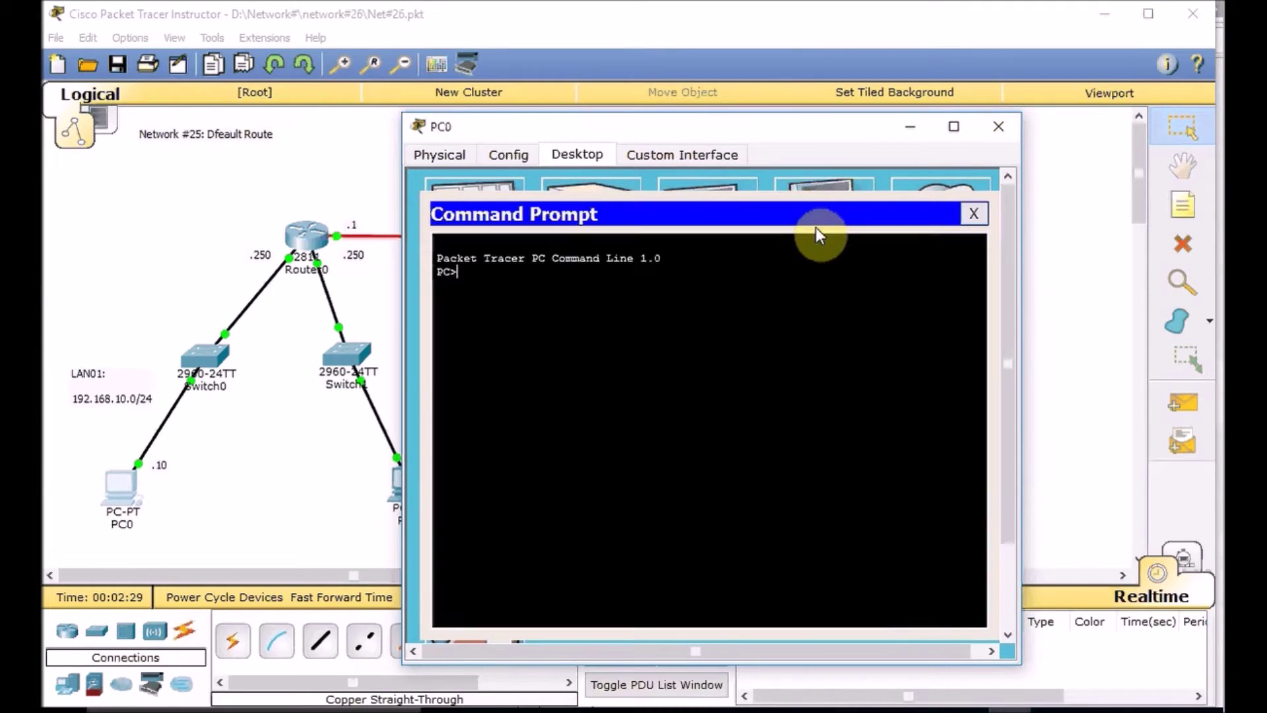
key("Return")
key("Return")
type("ping 192.1")
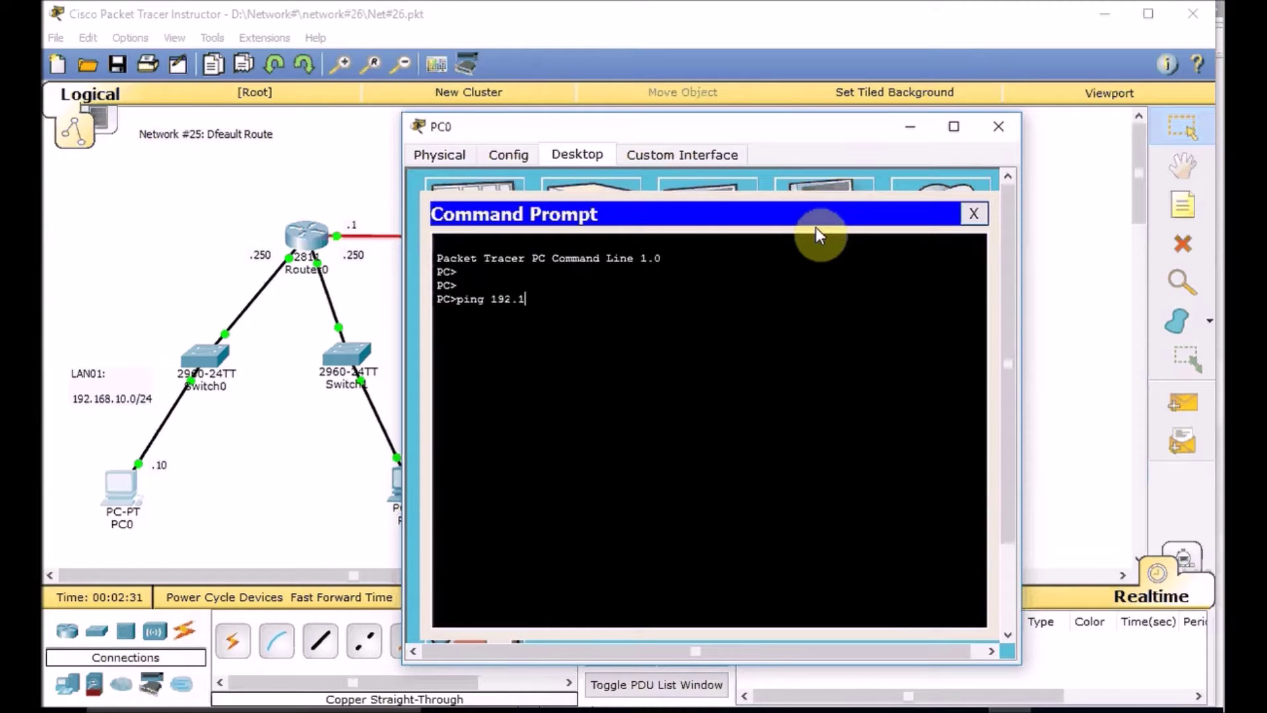
type("68.30.10")
key("Return")
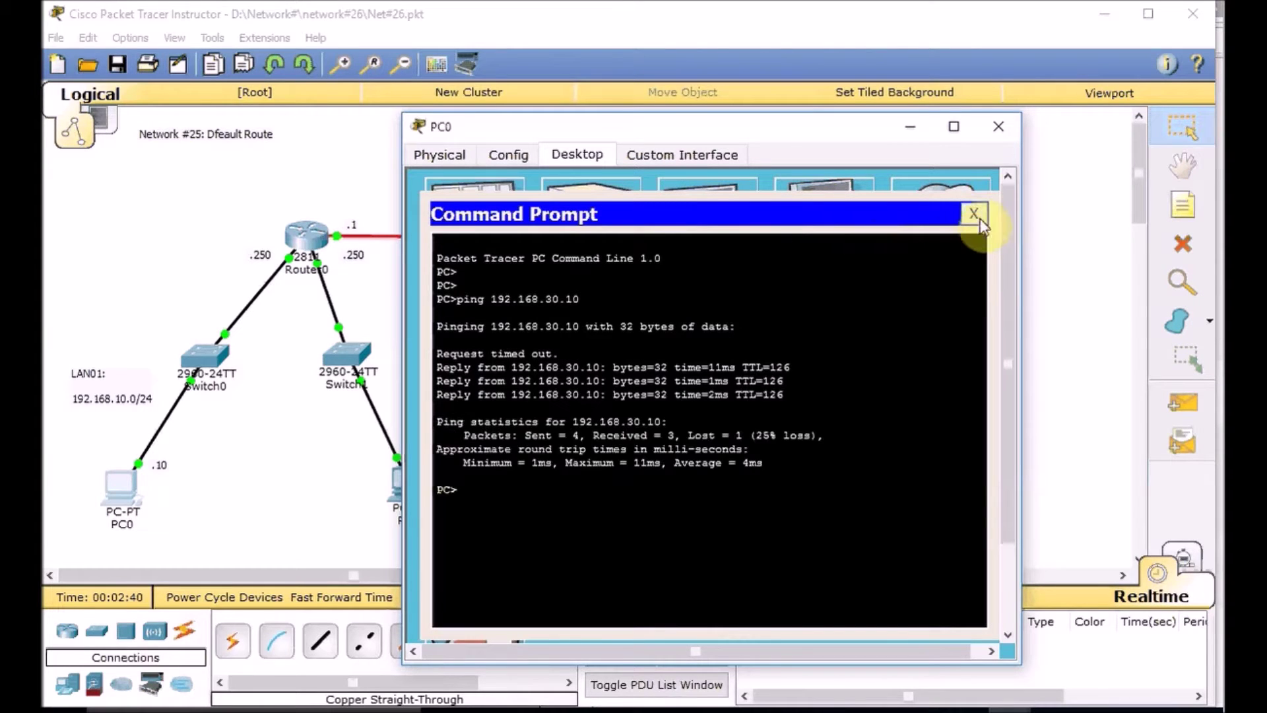
Step: Repeat the ping to 192.168.30.10, getting 3 of 4 replies, and close PC0
key("Up")
key("Return")
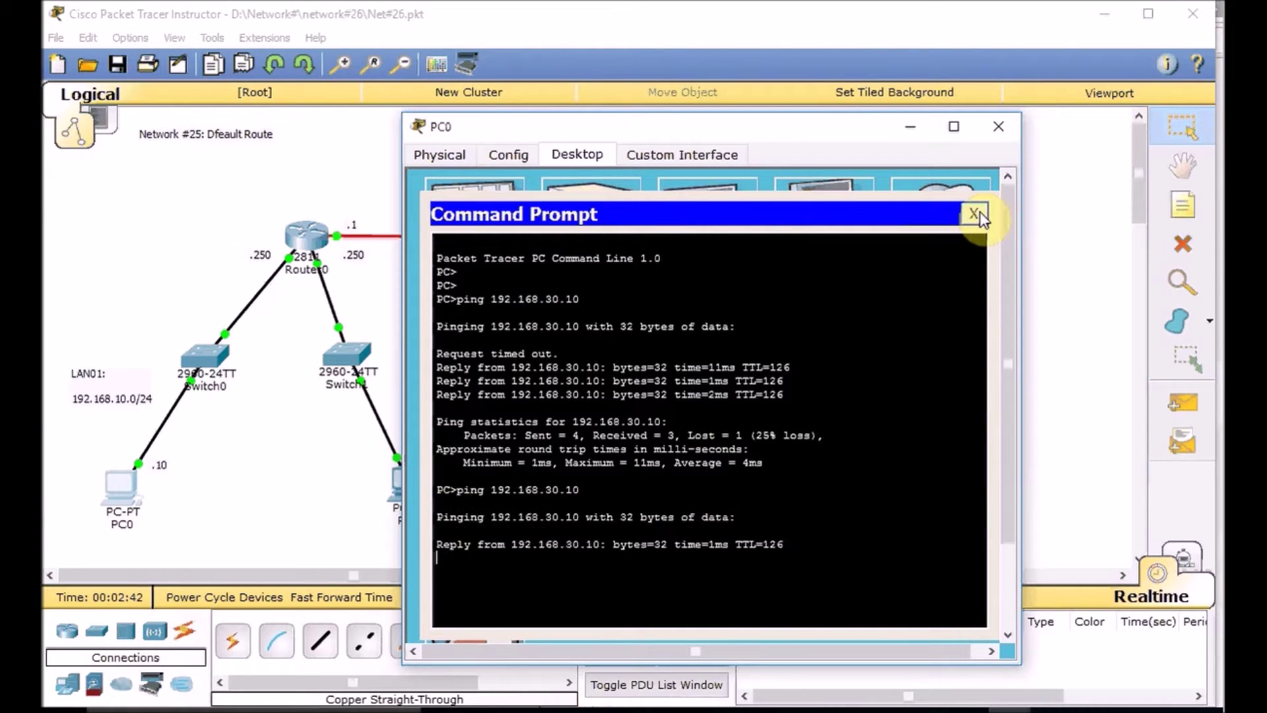
left_click(975, 215)
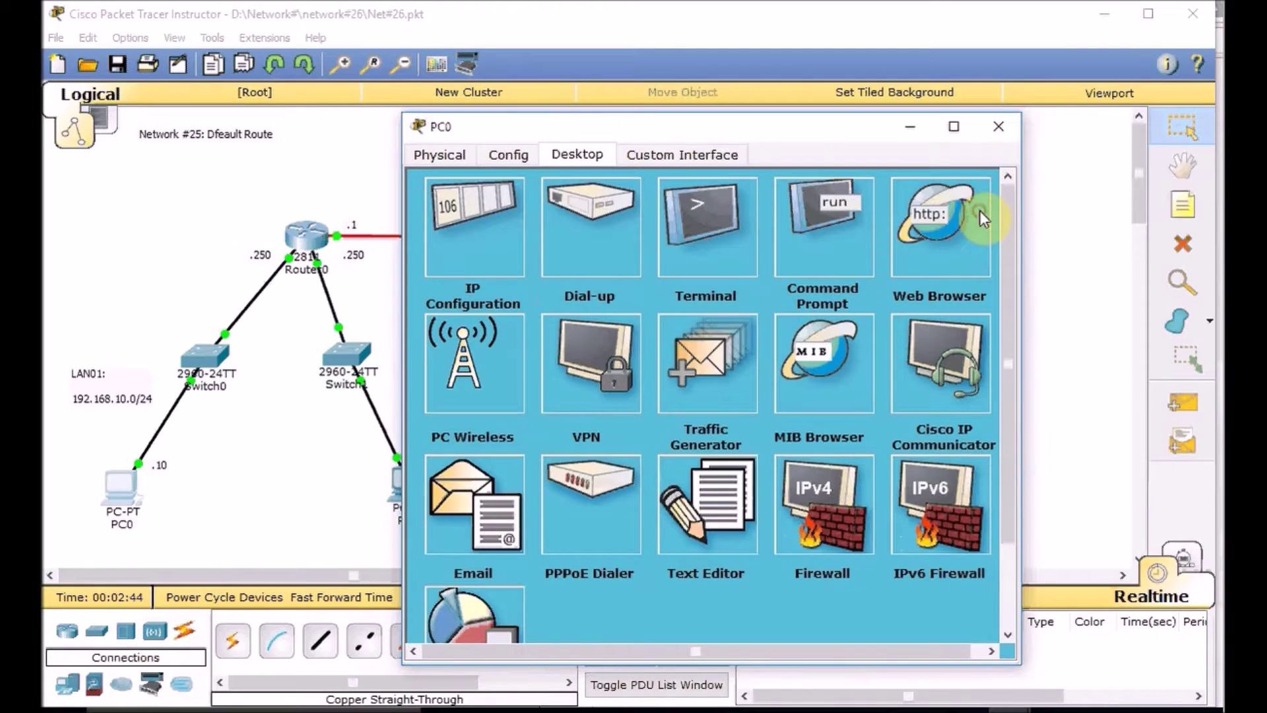
left_click(999, 126)
Step: From PC2, ping 192.168.10.10 (4 of 4 replies) and 192.168.20.10 (unreachable)
left_click(658, 479)
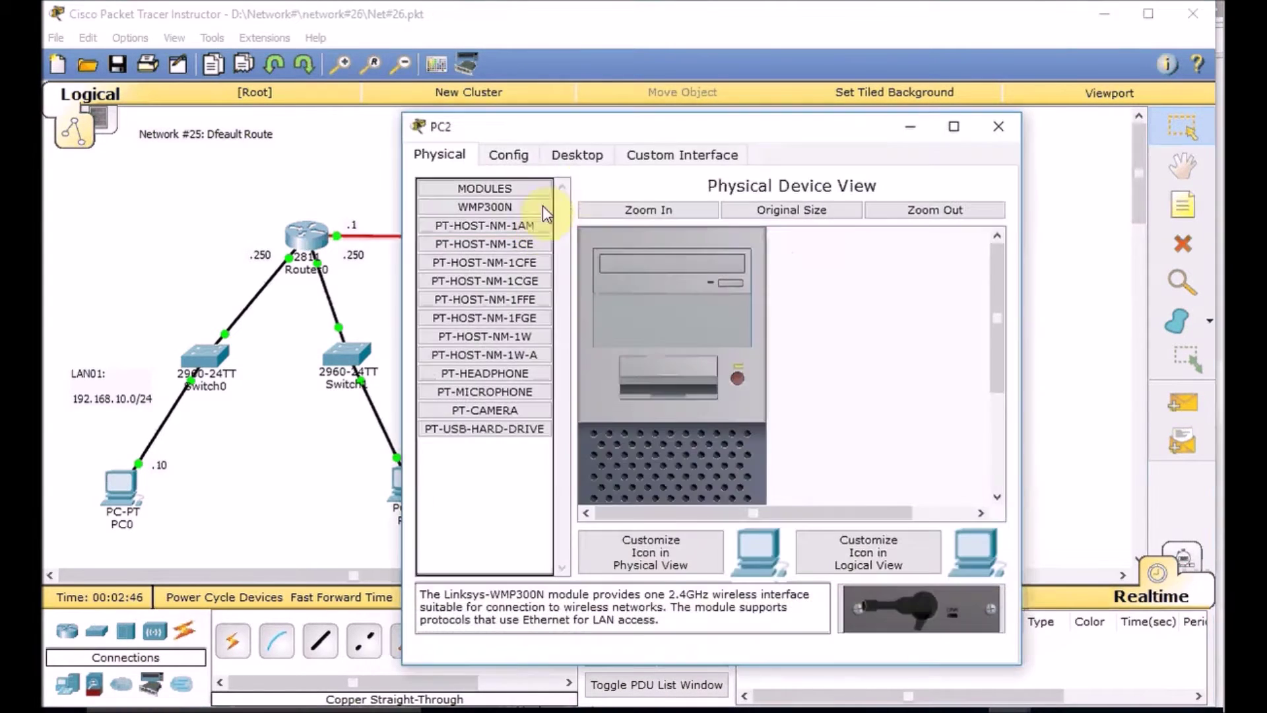
left_click(589, 159)
left_click(814, 231)
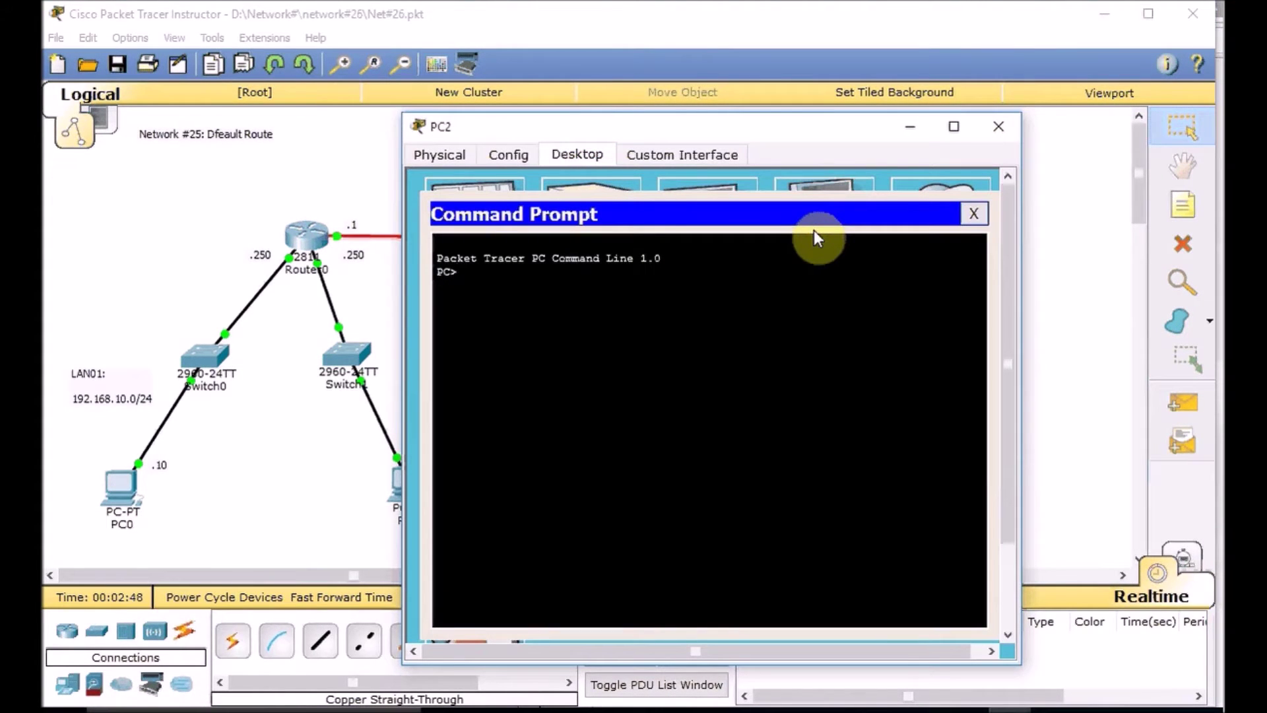
type("ping 192.168.10.10")
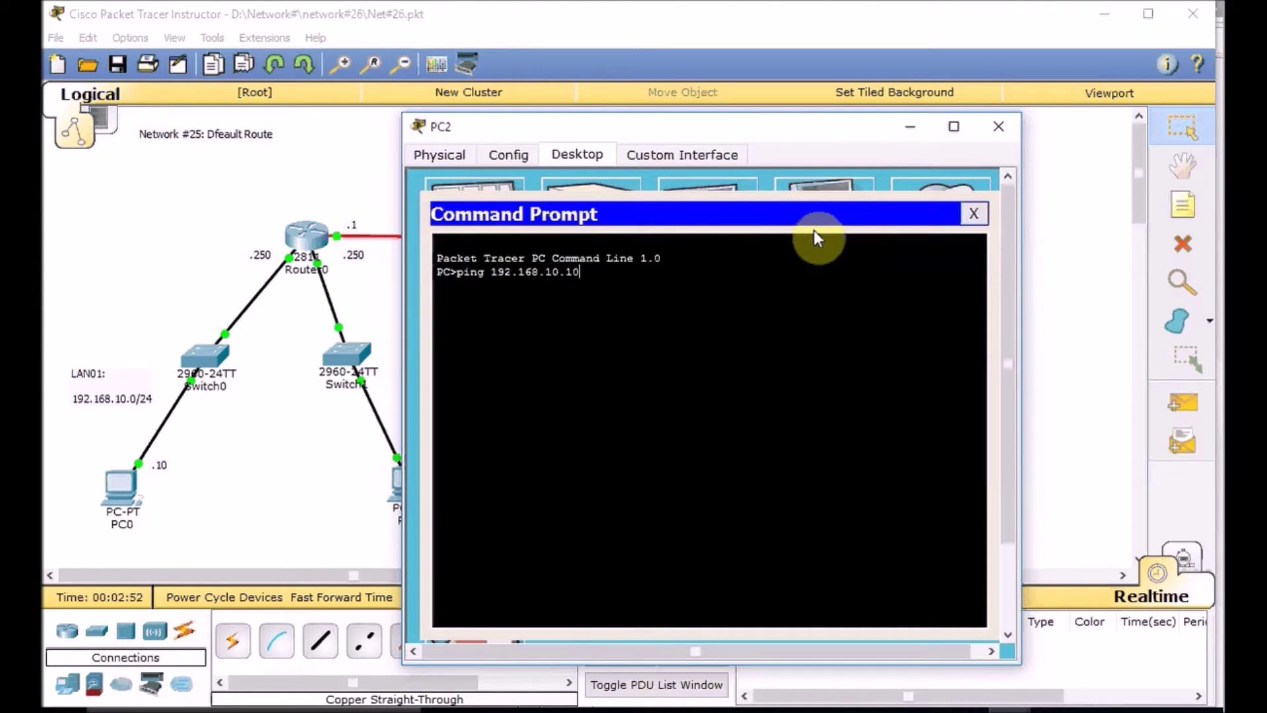
key("Return")
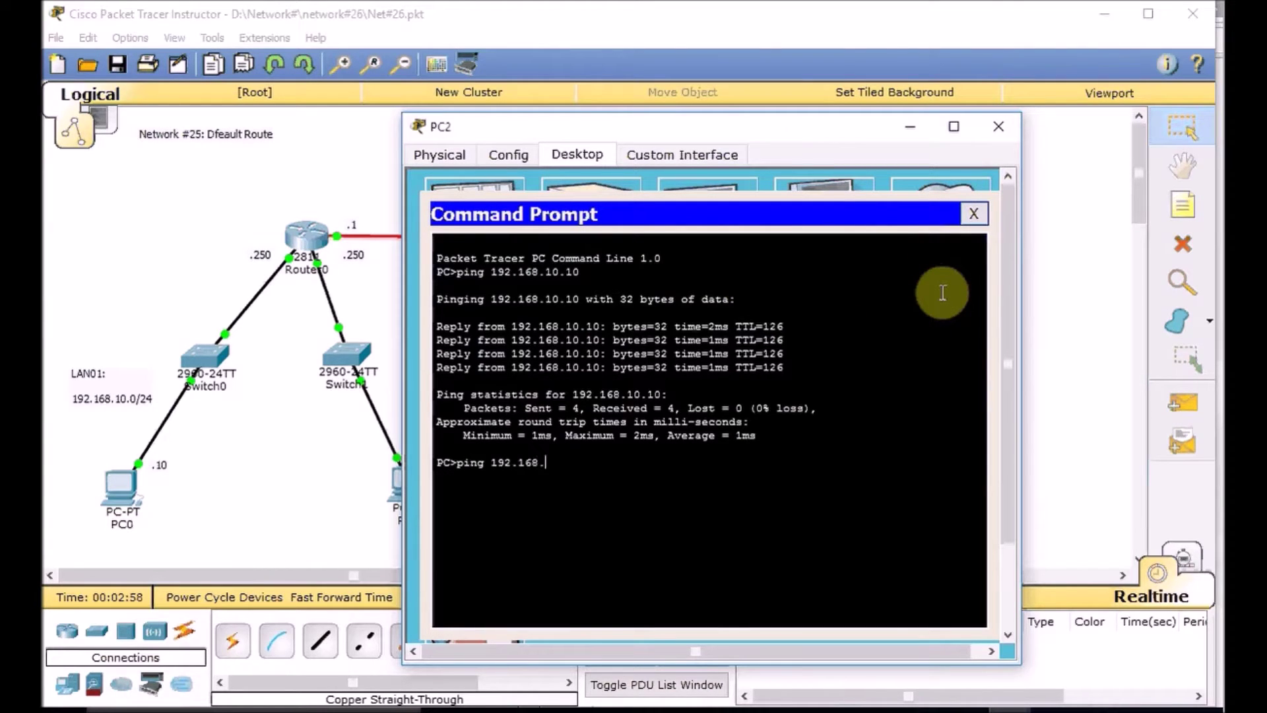
type("20.10")
key("Return")
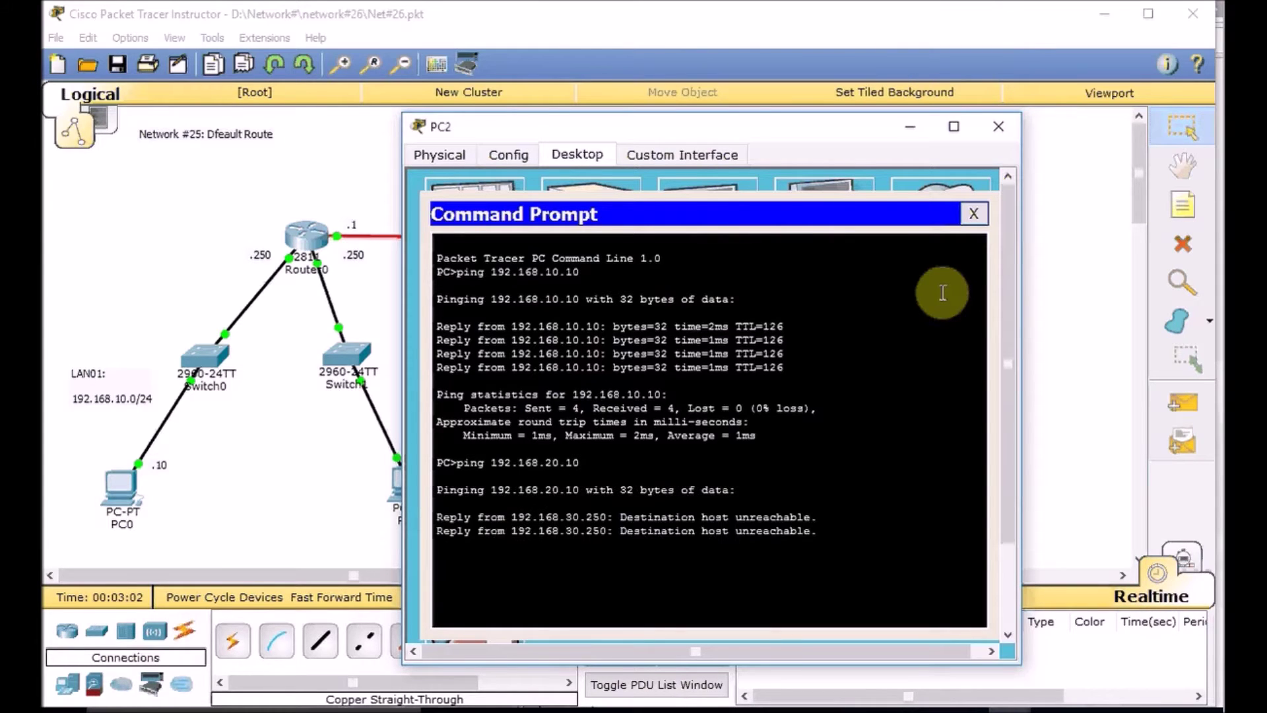
left_click(322, 492)
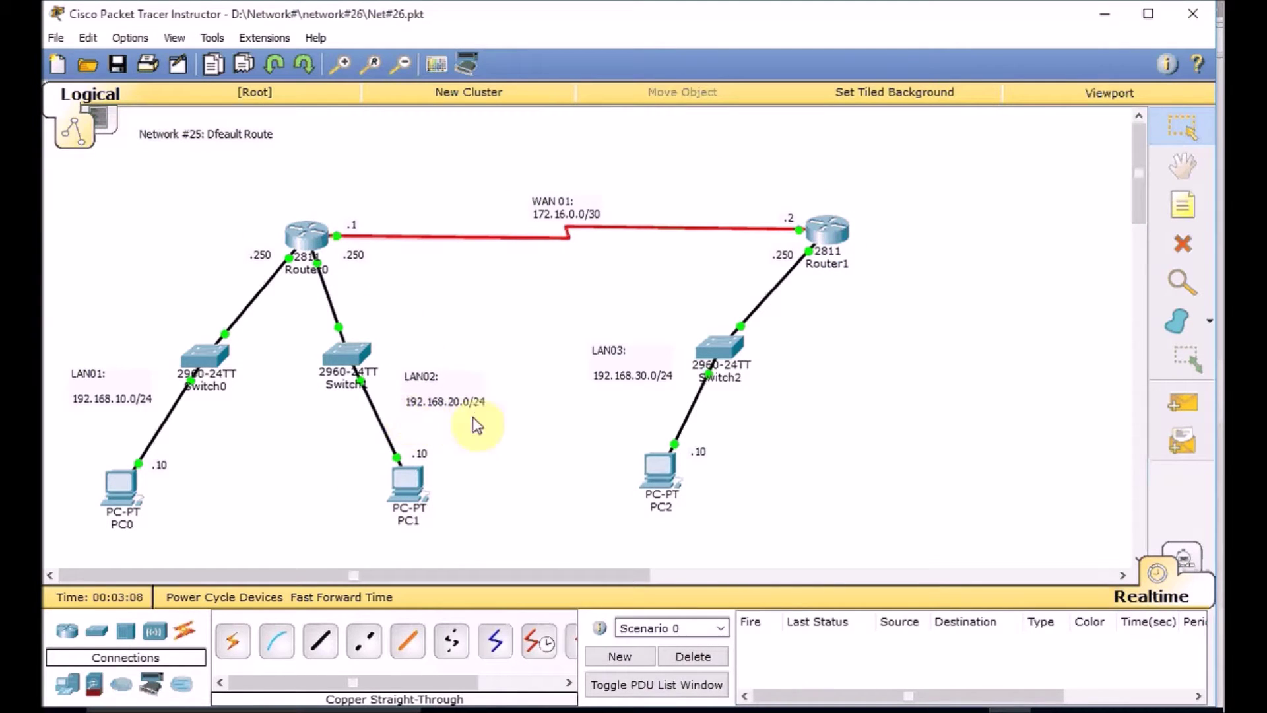
Step: Show Router1's running configuration and mark its ip route 192.168.10.0 255.255.255.0 172.16.0.1 line
left_click(827, 230)
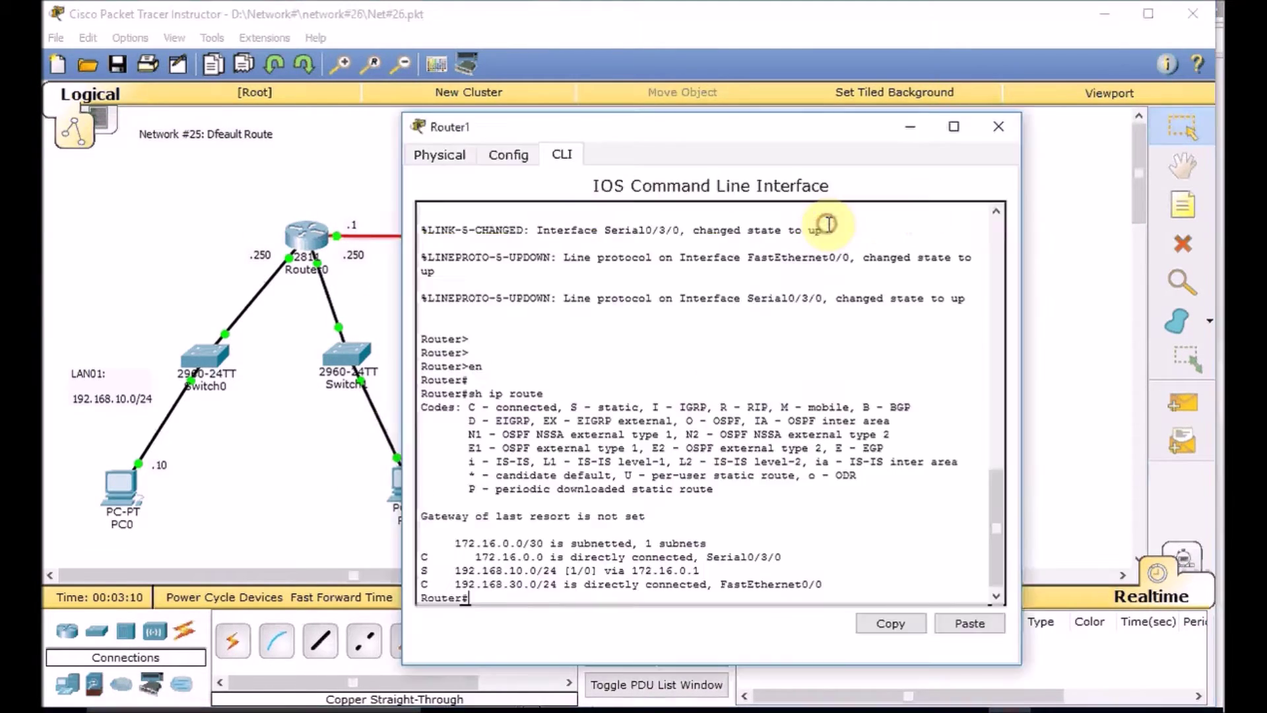
key("Return")
key("Return")
key("Return")
type("sh ")
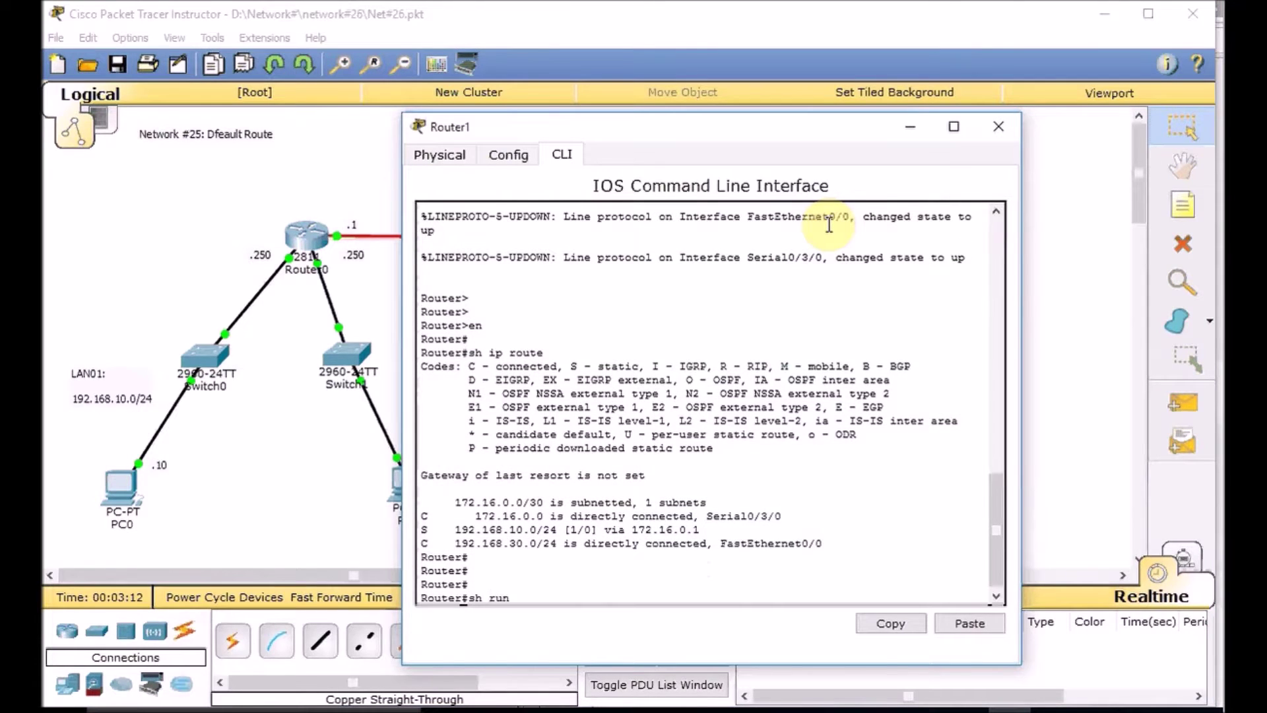
type("run")
key("Return")
key("space")
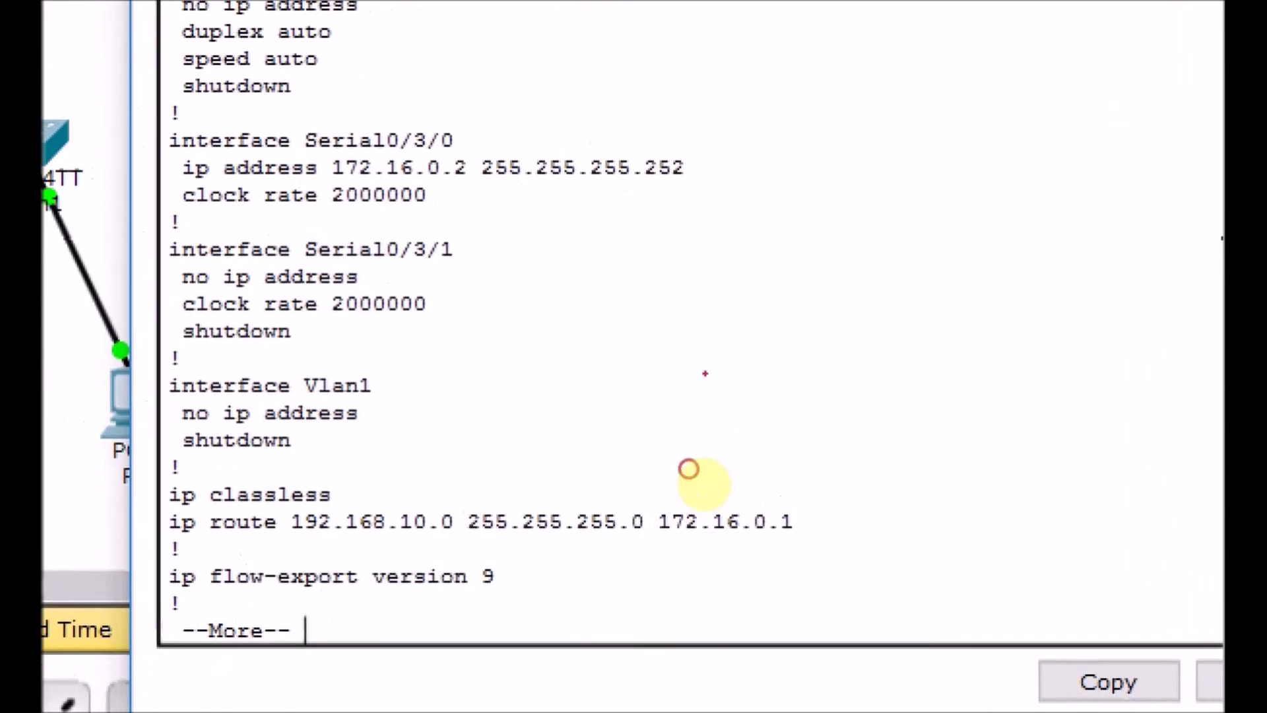
left_click_drag(164, 538, 276, 530)
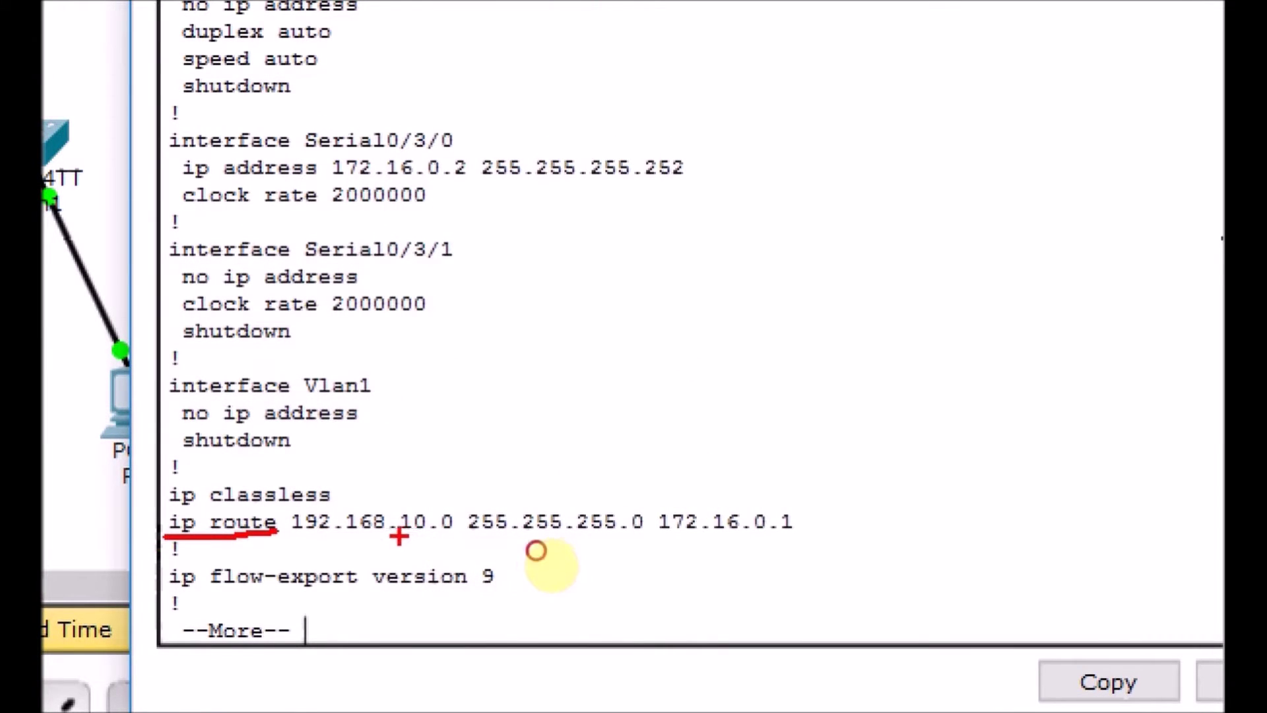
left_click_drag(399, 536, 646, 538)
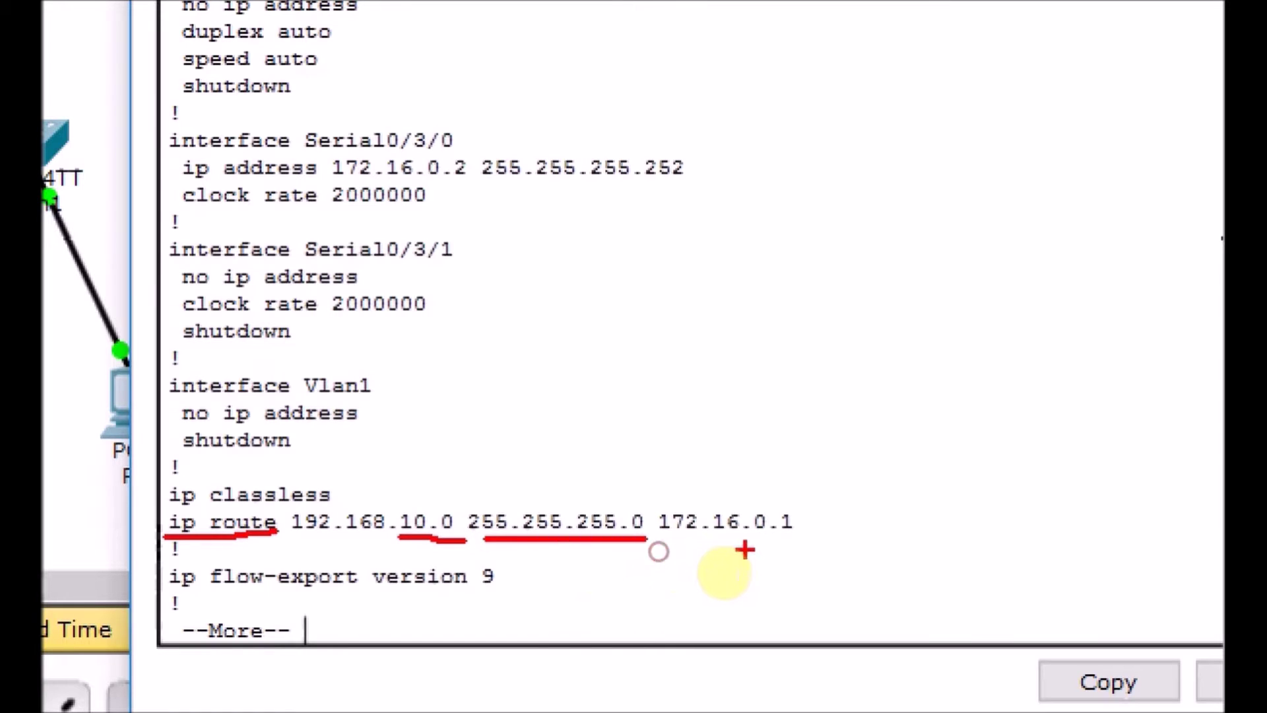
key("Escape")
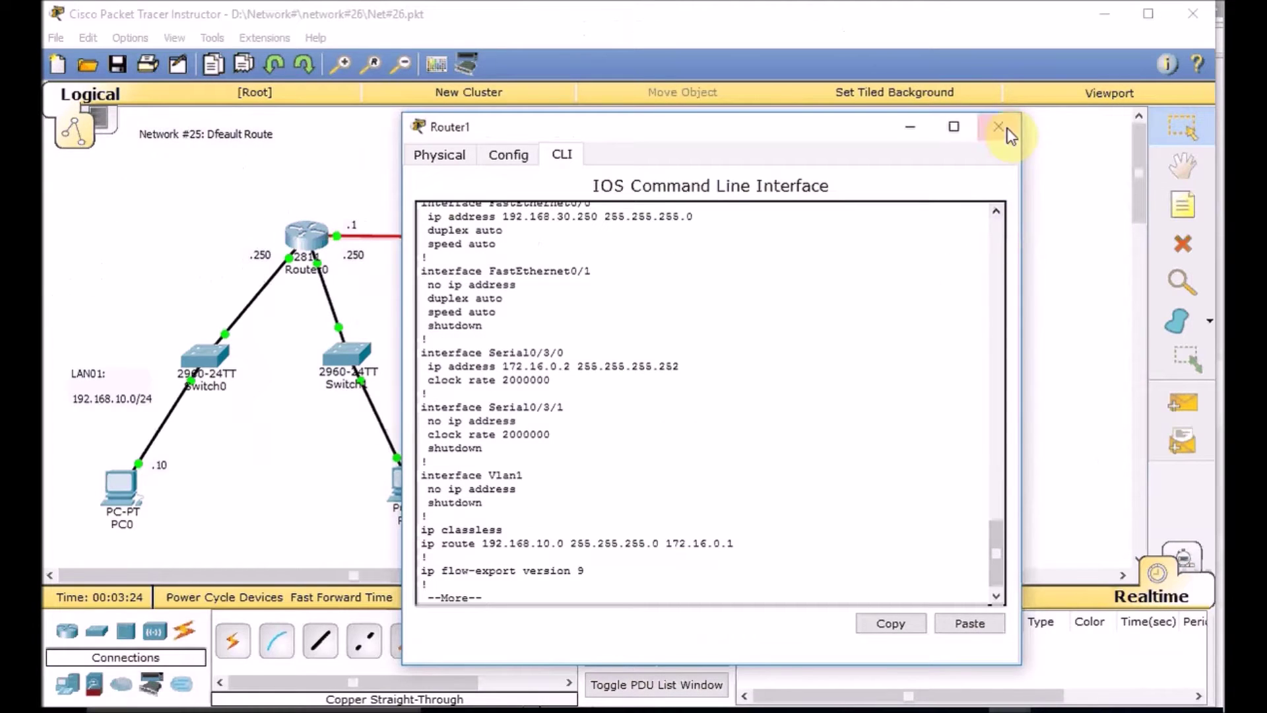
Step: Close Router1's window and reopen its command line with the running configuration
left_click(284, 482)
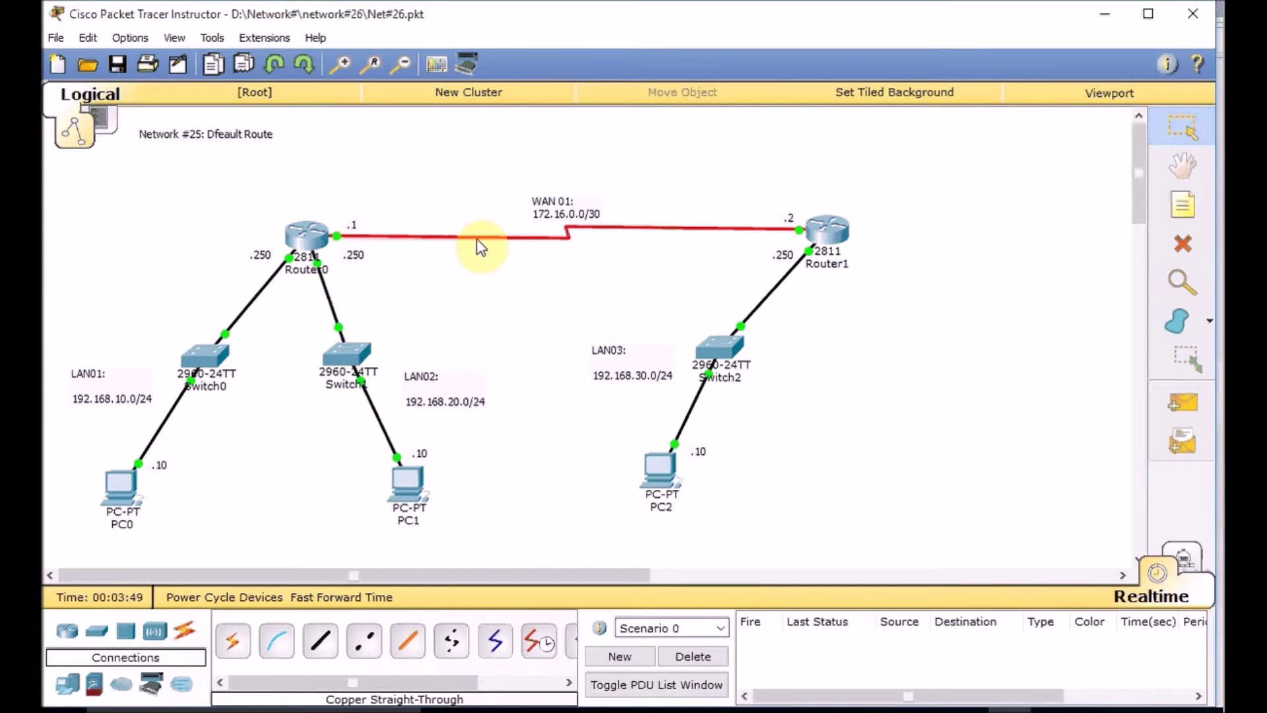
left_click(829, 230)
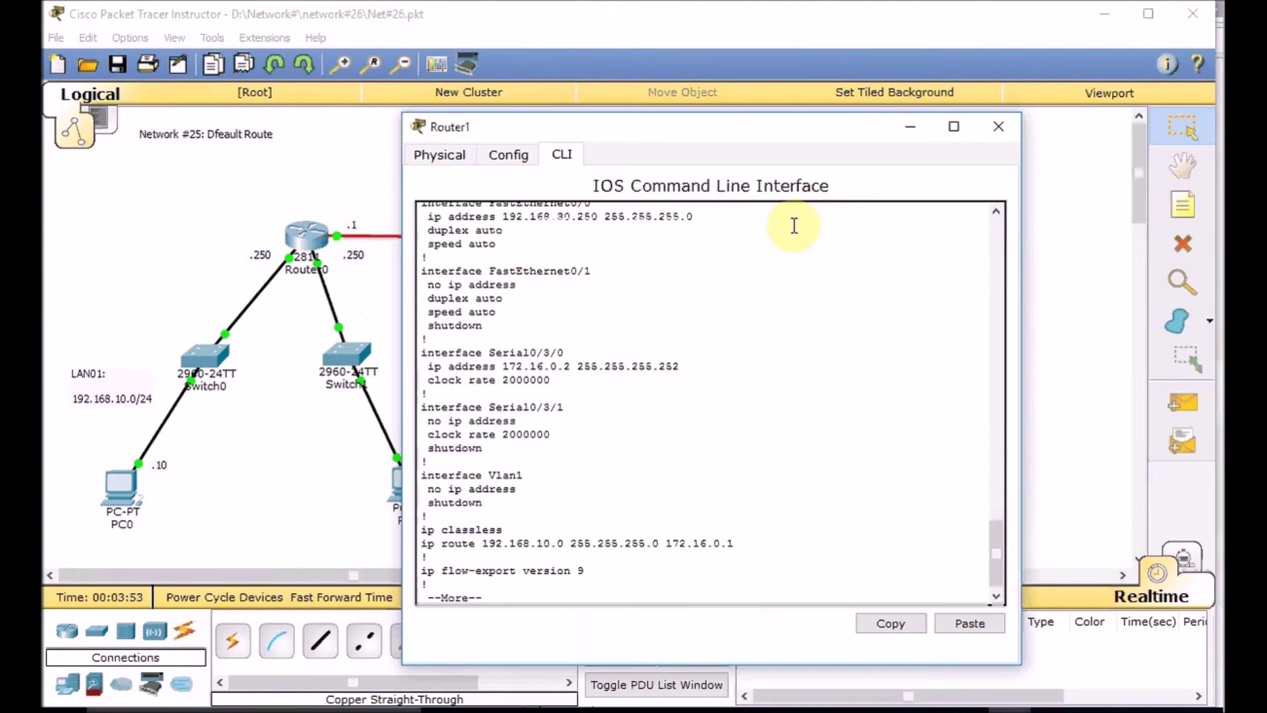
Step: Enter conf t on Router1 and remove the static route to 192.168.10.0 255.255.255.0
key("space")
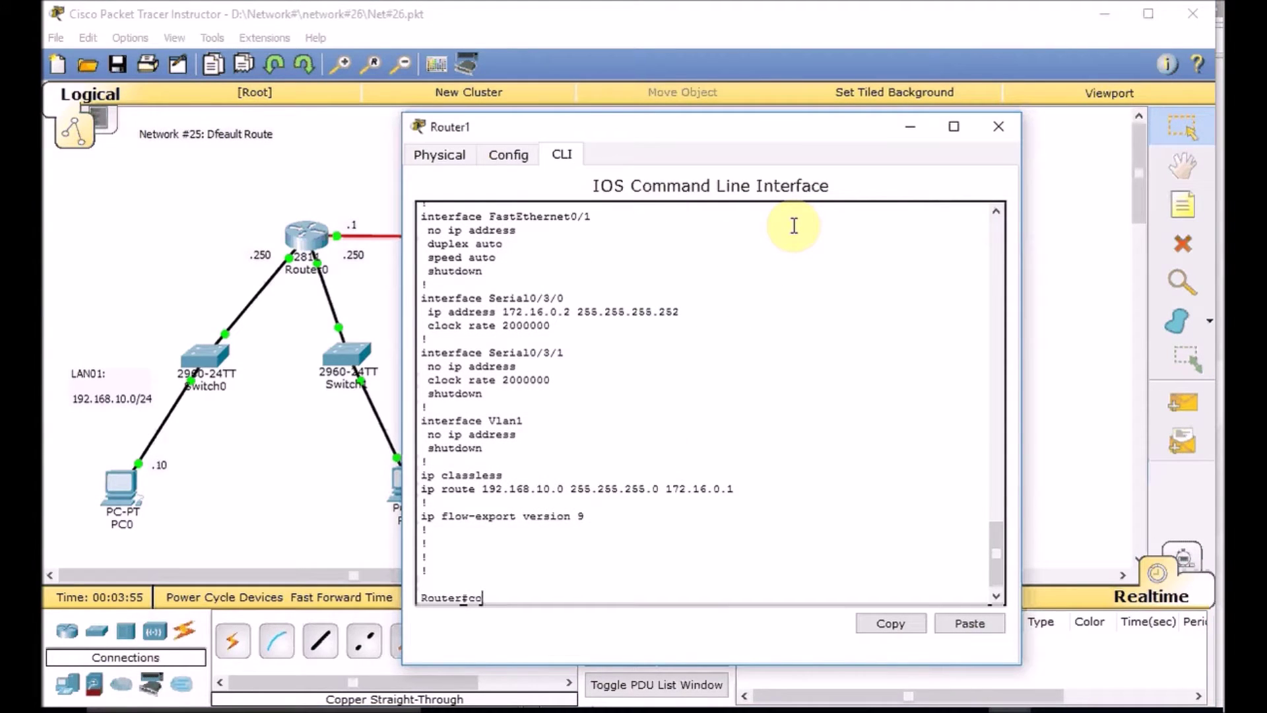
type("con ft")
key("Return")
type("con")
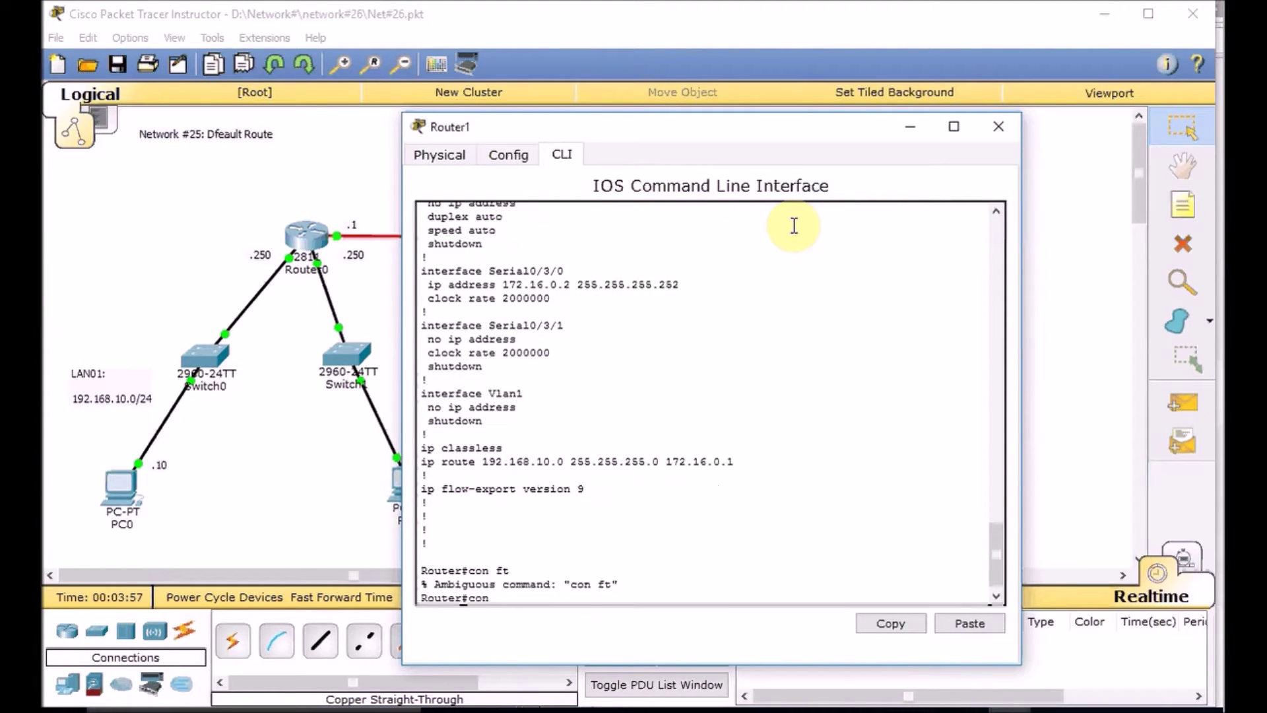
type("f t")
key("Return")
key("Return")
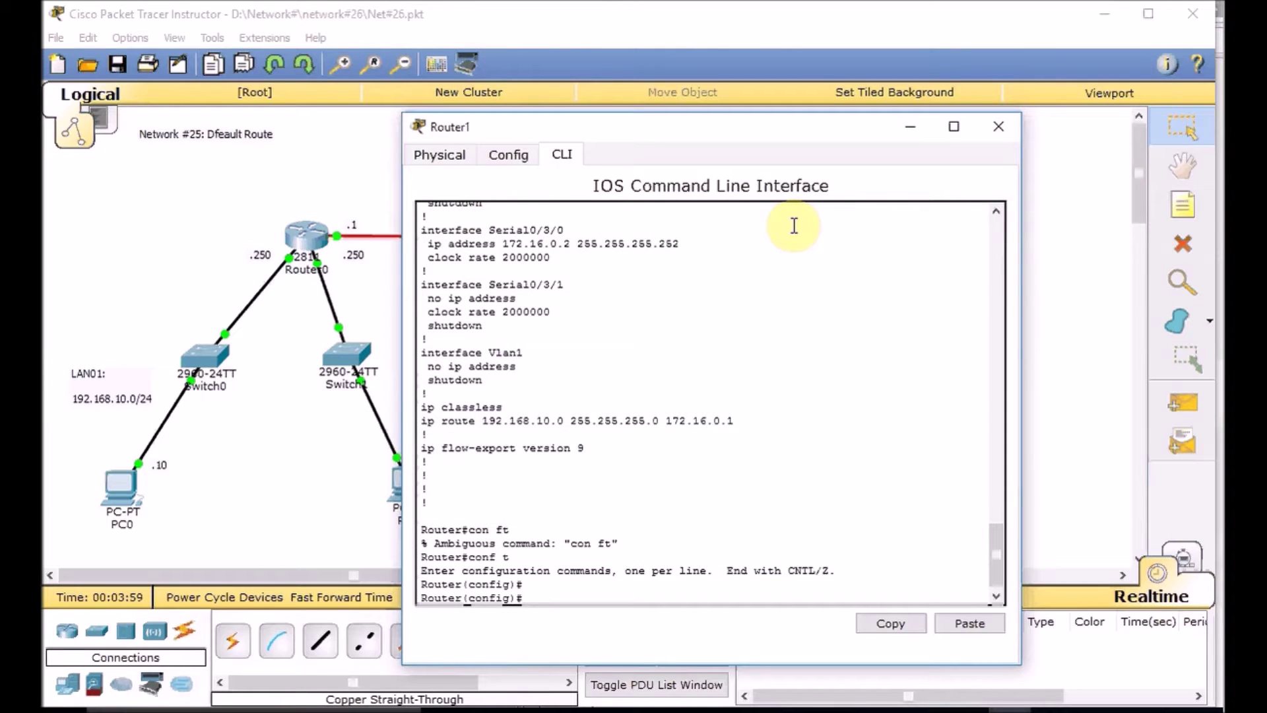
type("n")
type("o ip route 192/.1")
key("BackSpace")
key("BackSpace")
key("BackSpace")
type(".168.10.0 255.2")
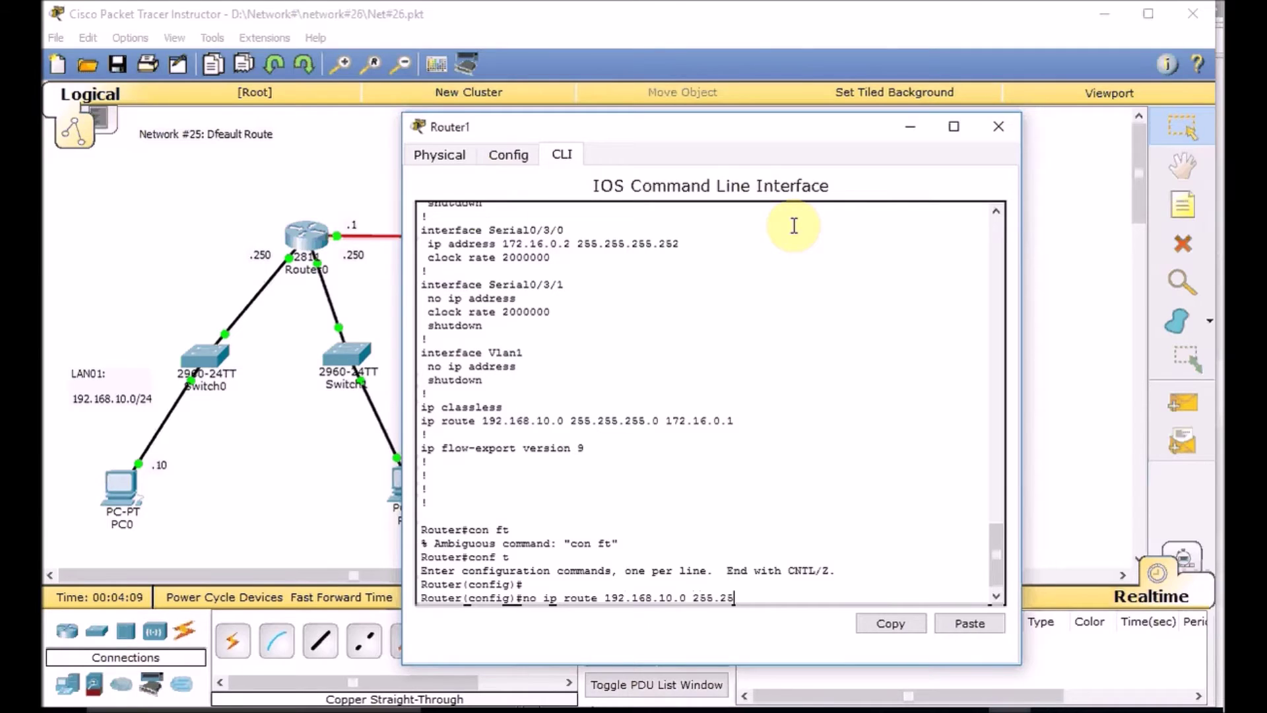
type("55.0")
key("Return")
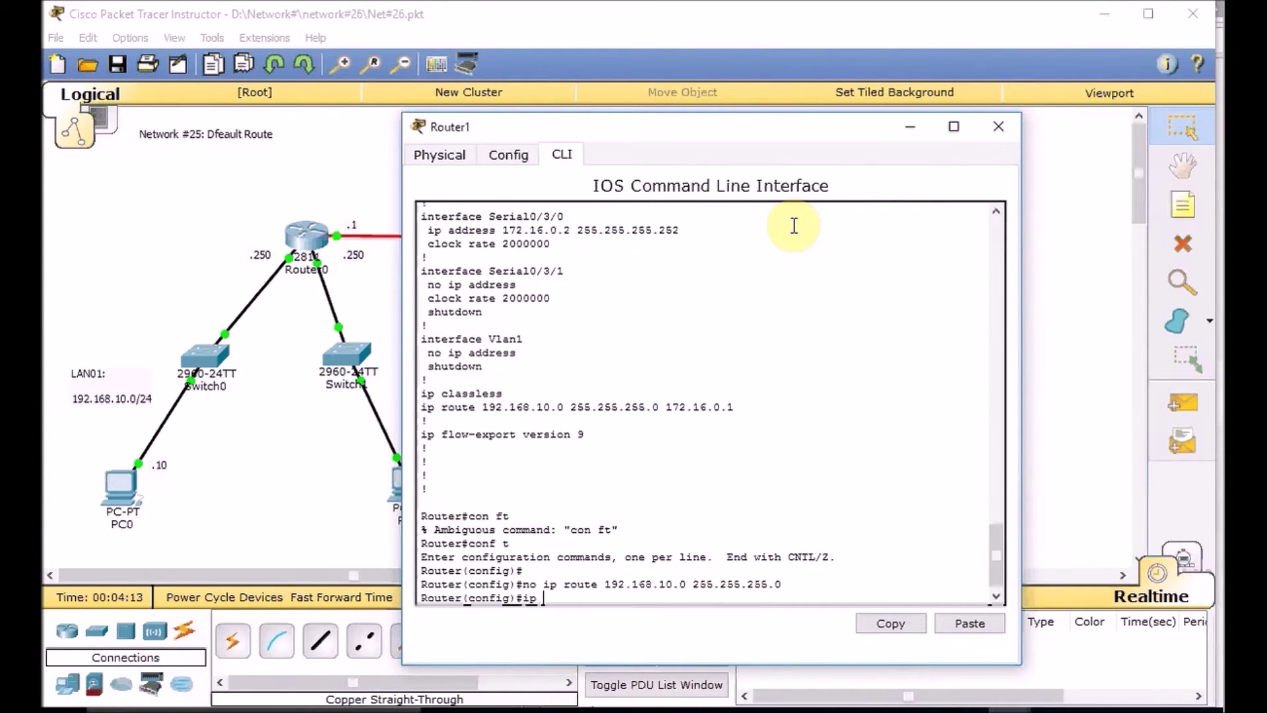
Step: Add the default route ip route 0.0.0.0 0.0.0.0 172.16.0.1
type("ip route 0.0.0.0 0.0.0.0 172.16.0.1")
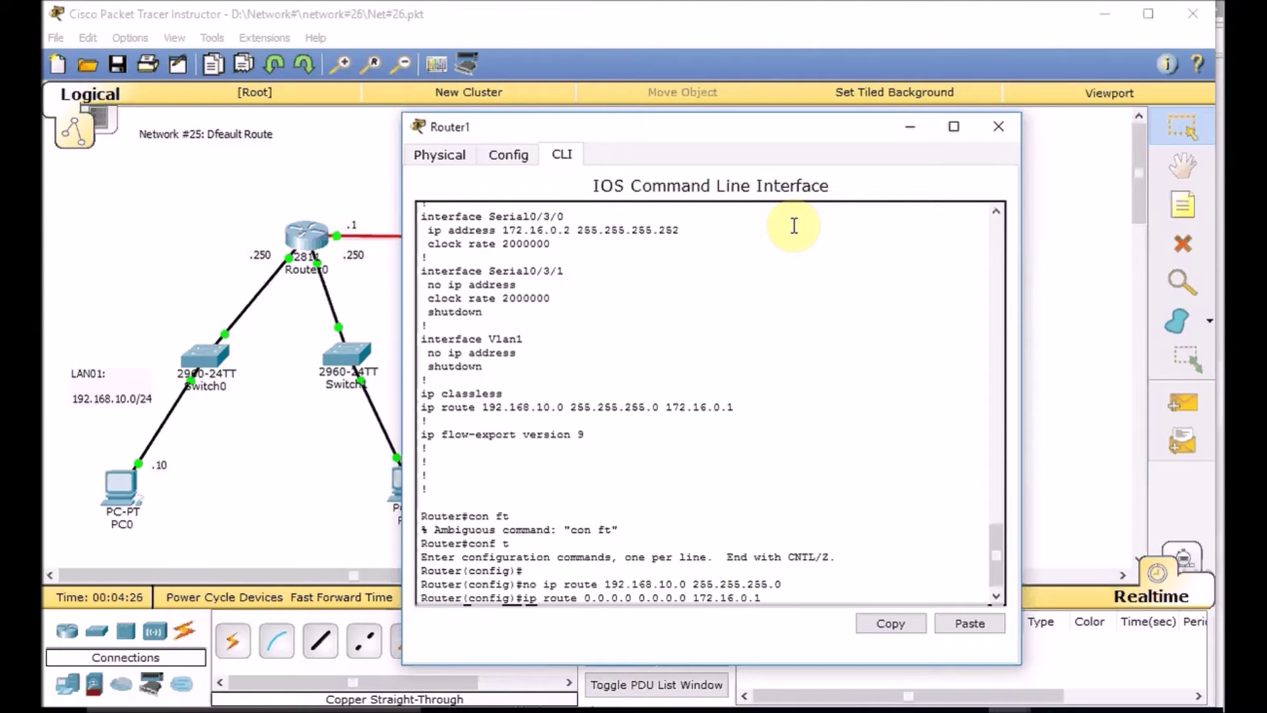
key("Return")
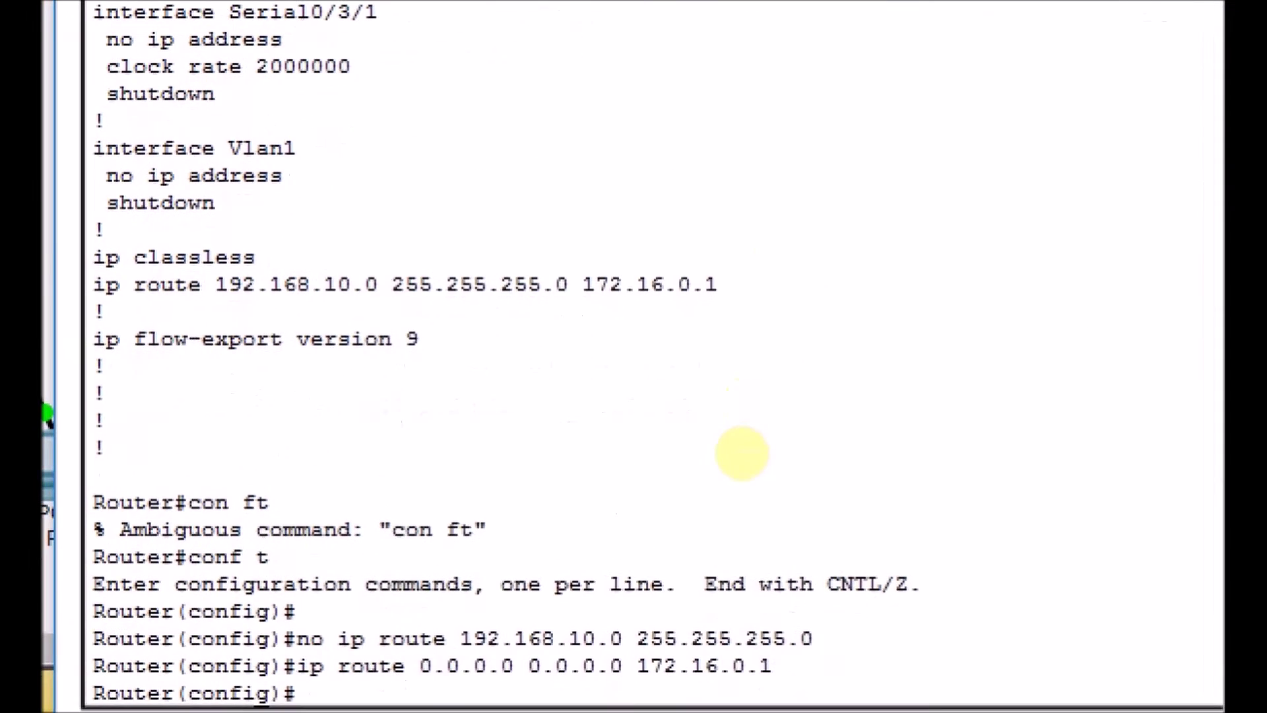
left_click_drag(286, 639, 312, 617)
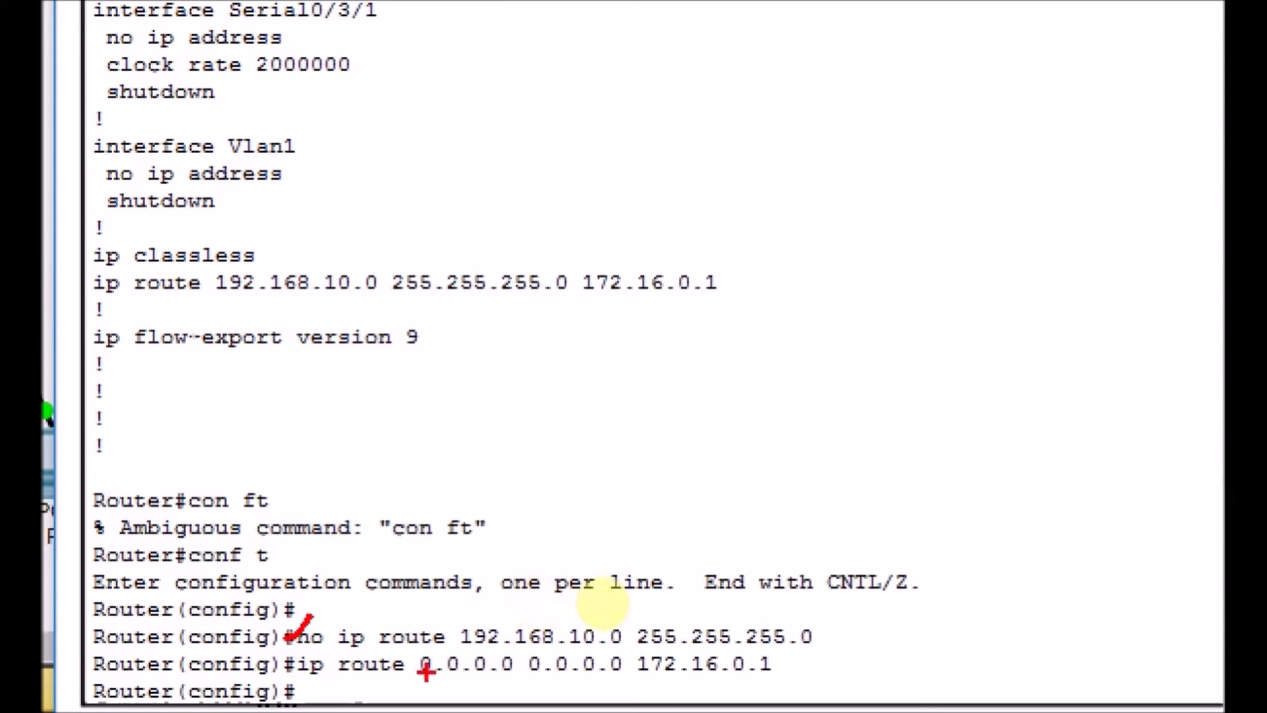
mouse_move(419, 676)
left_mouse_down()
mouse_move(581, 686)
mouse_move(629, 673)
left_mouse_up()
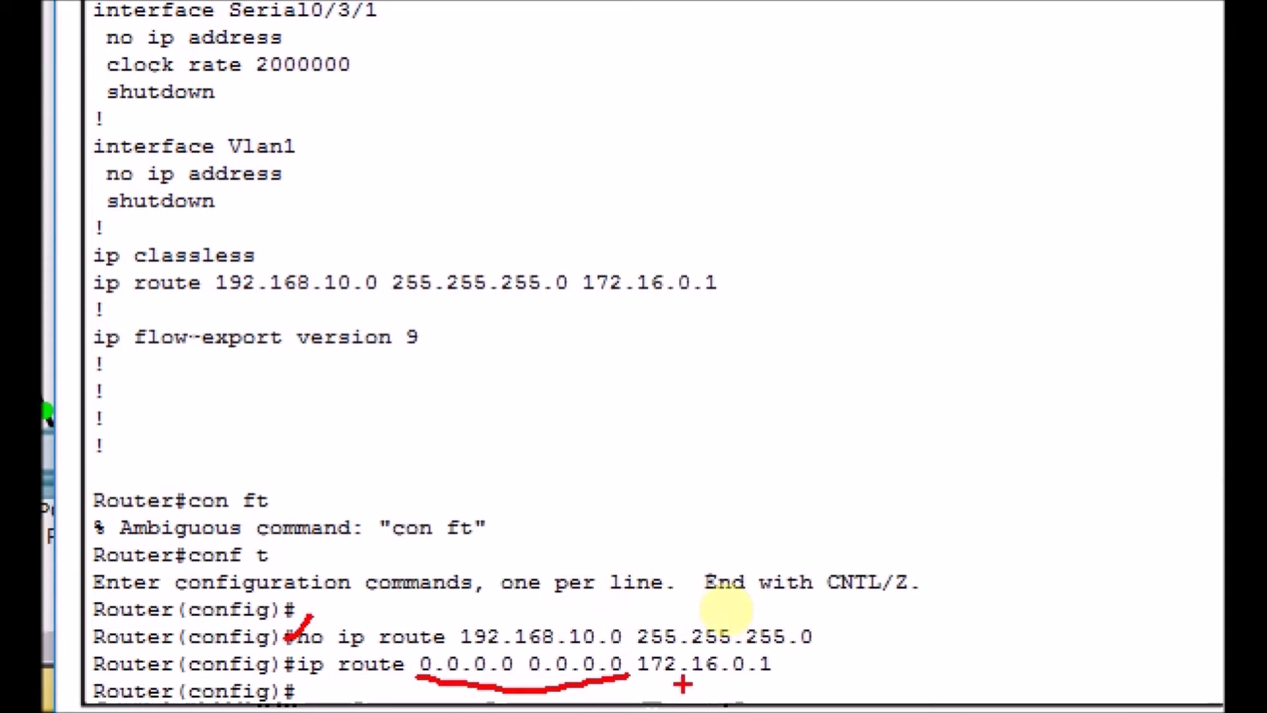
left_click_drag(639, 681, 768, 689)
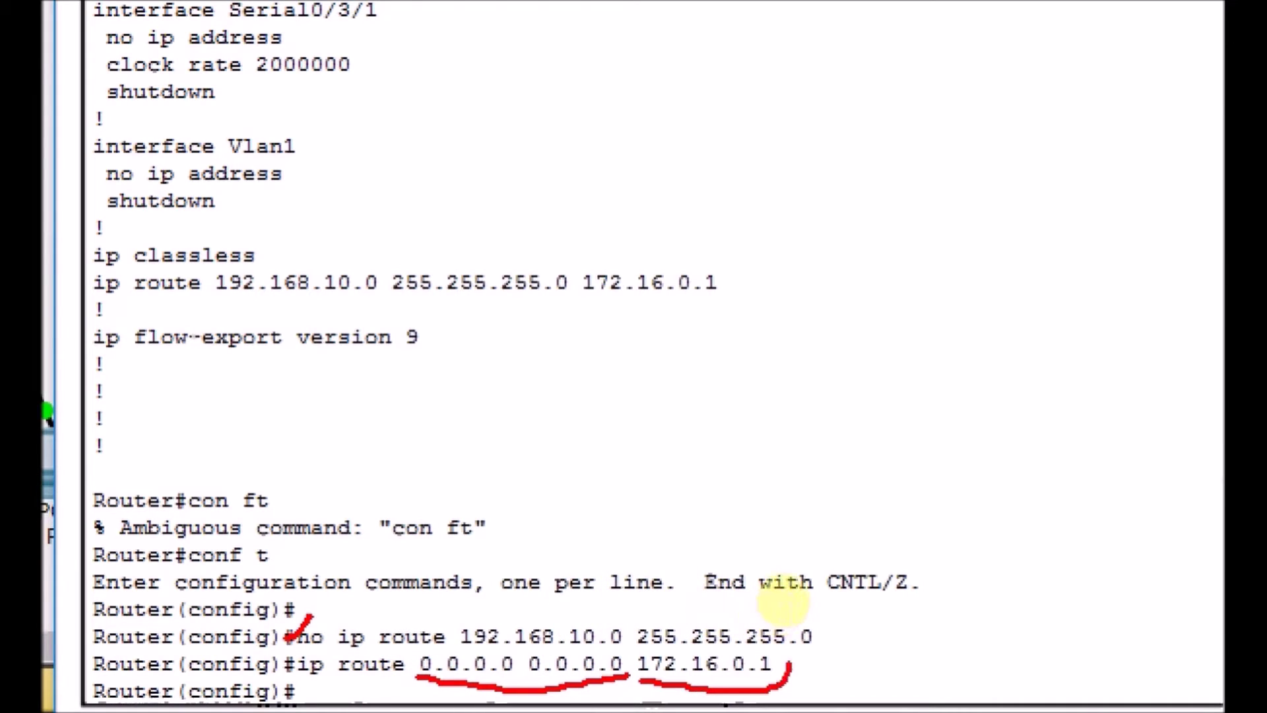
key("Escape")
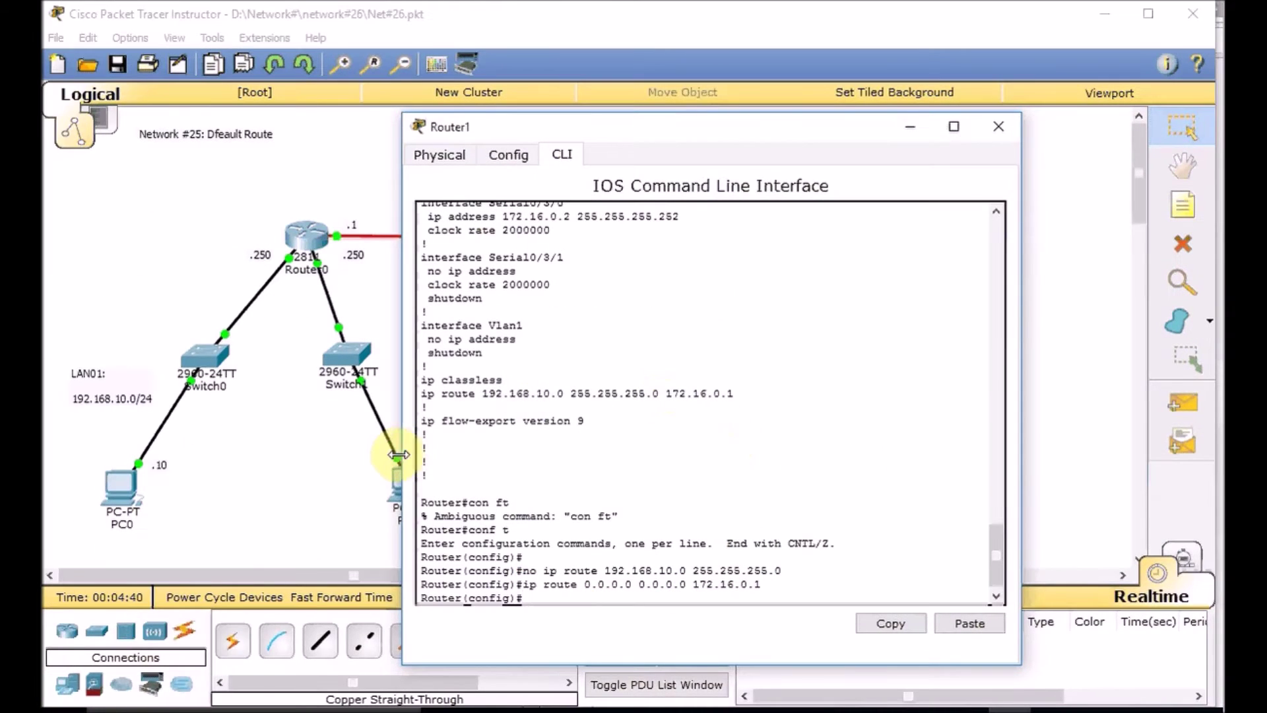
Step: Check Router1's table shows S* 0.0.0.0/0 via 172.16.0.1 as last resort, then close it
key("Return")
key("Return")
key("Return")
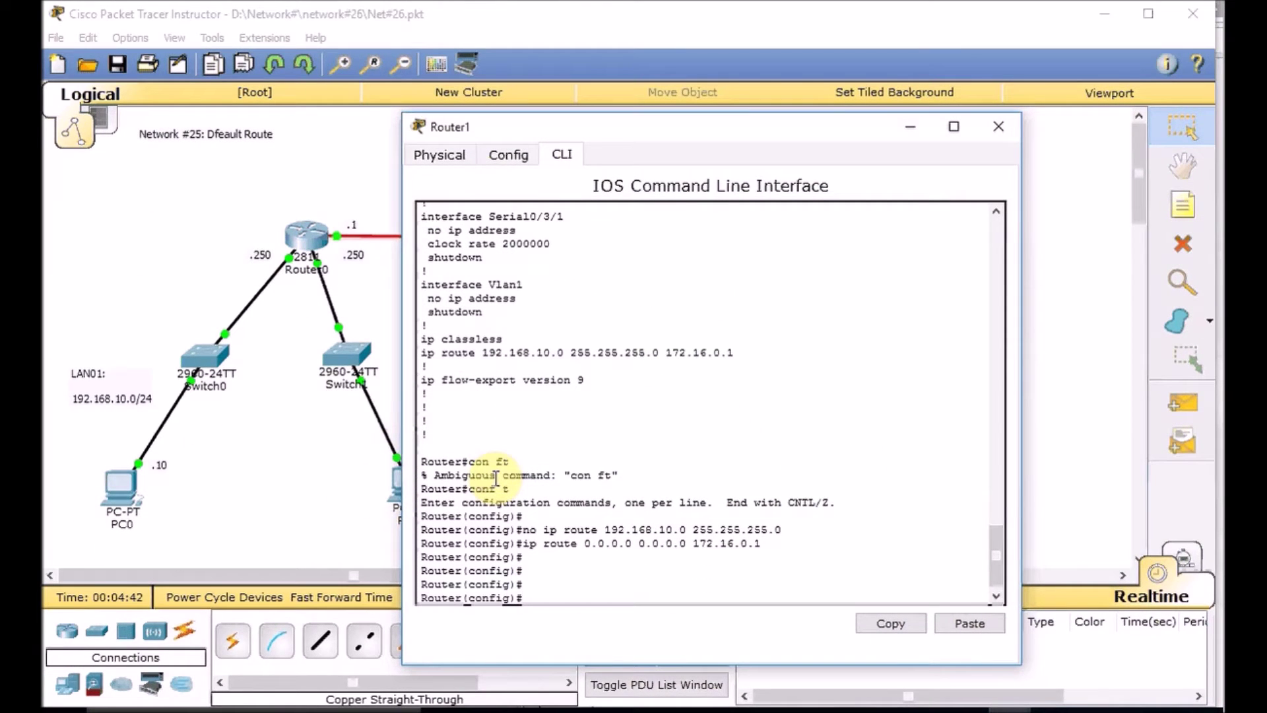
key("Return")
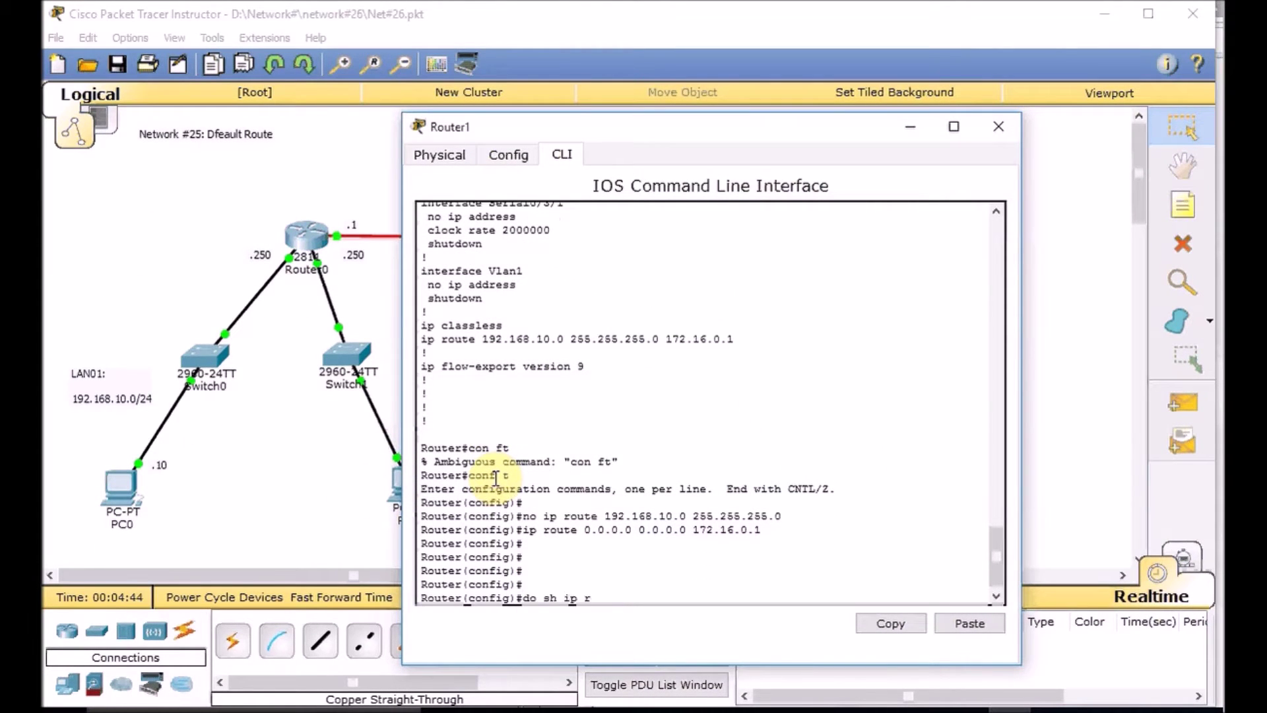
key("Return")
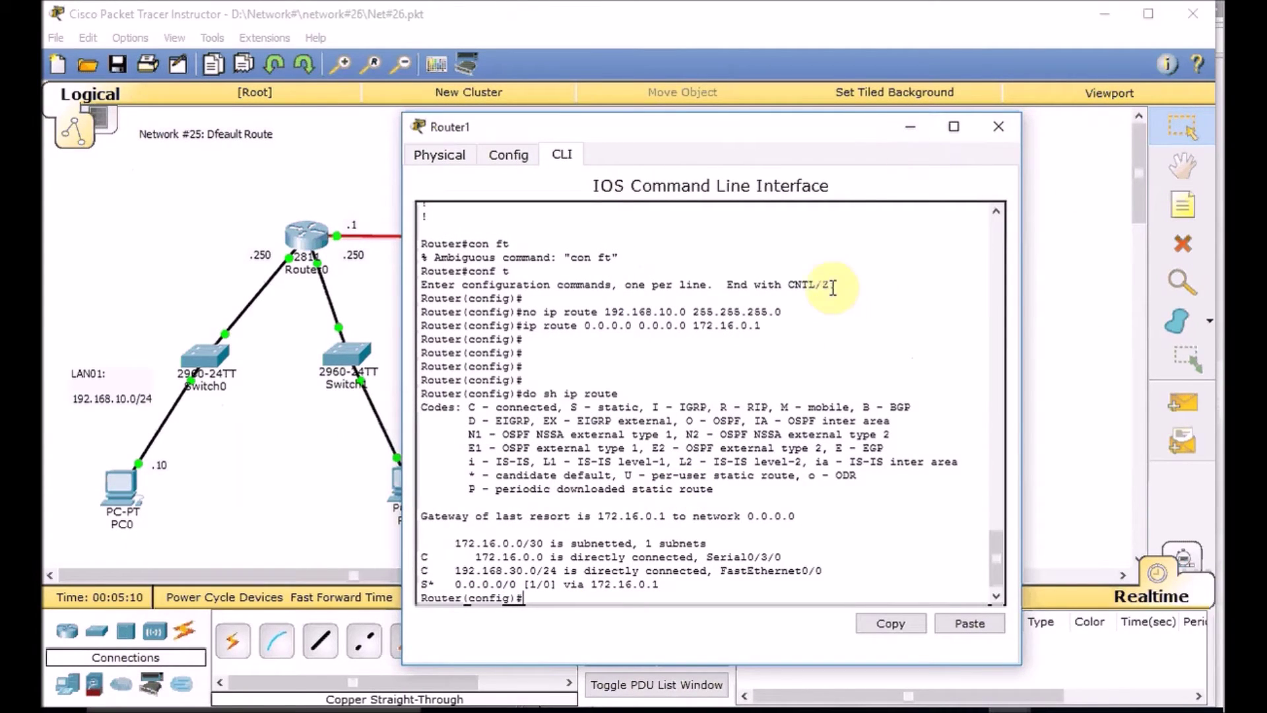
left_click(895, 128)
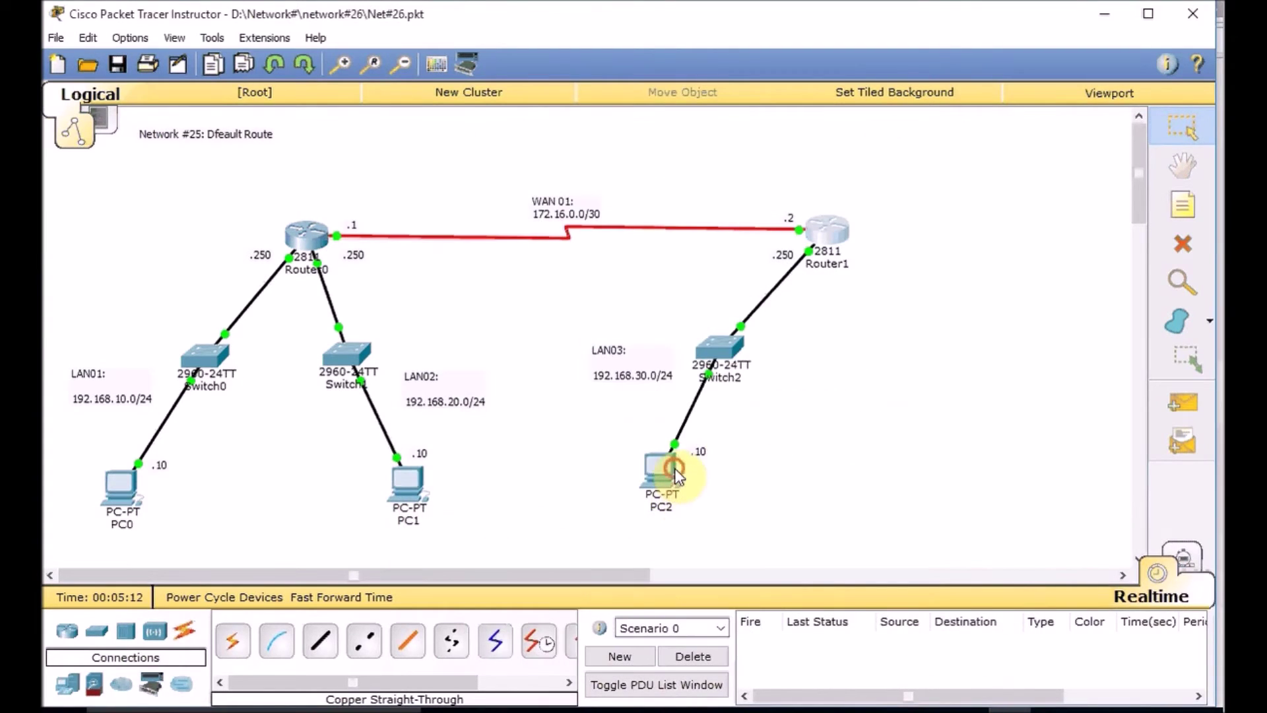
Step: Ping 192.168.20.10 from PC2 again, then view Router0's routing table with its 192.168.30.0/24 route
left_click(675, 469)
key("Up")
key("Return")
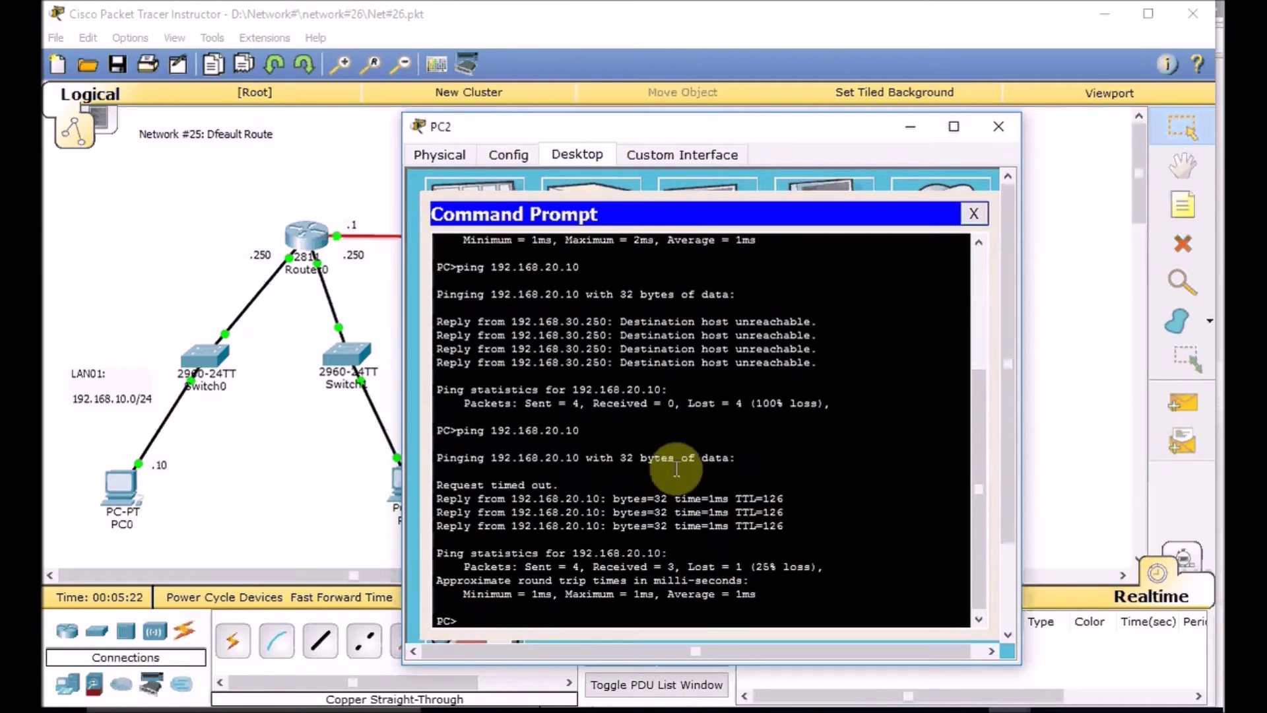
left_click(285, 487)
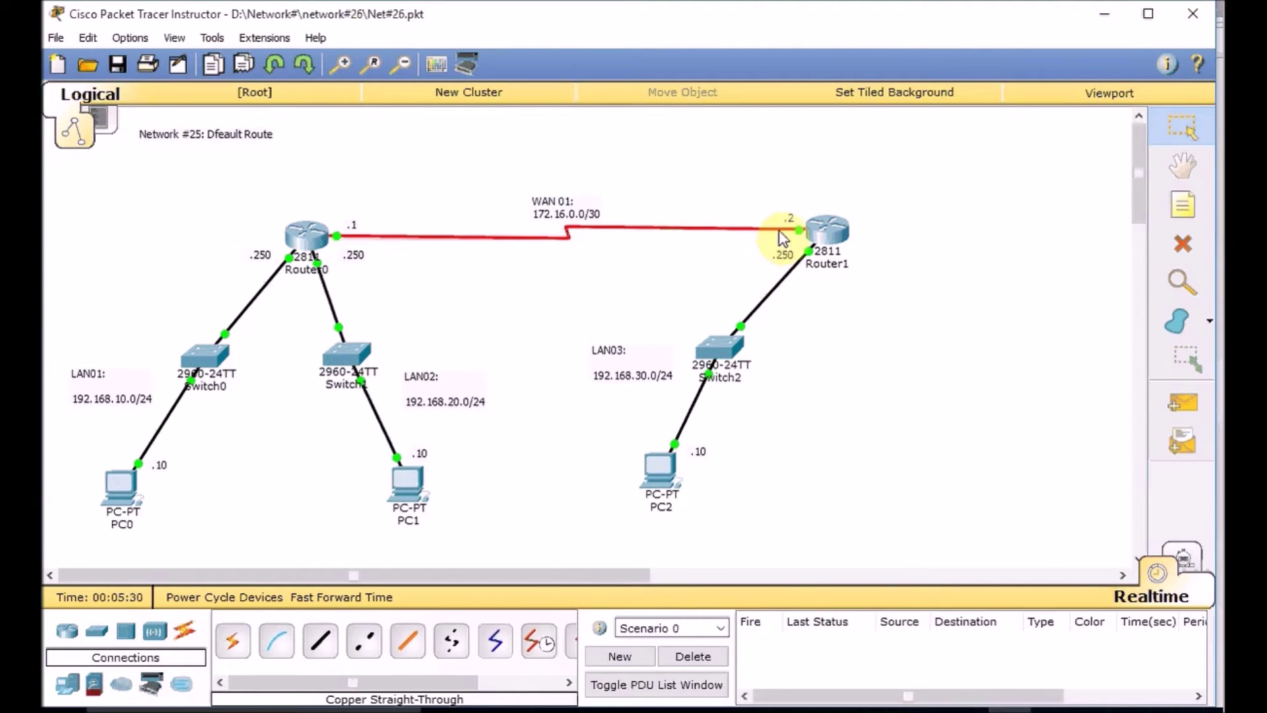
left_click(302, 237)
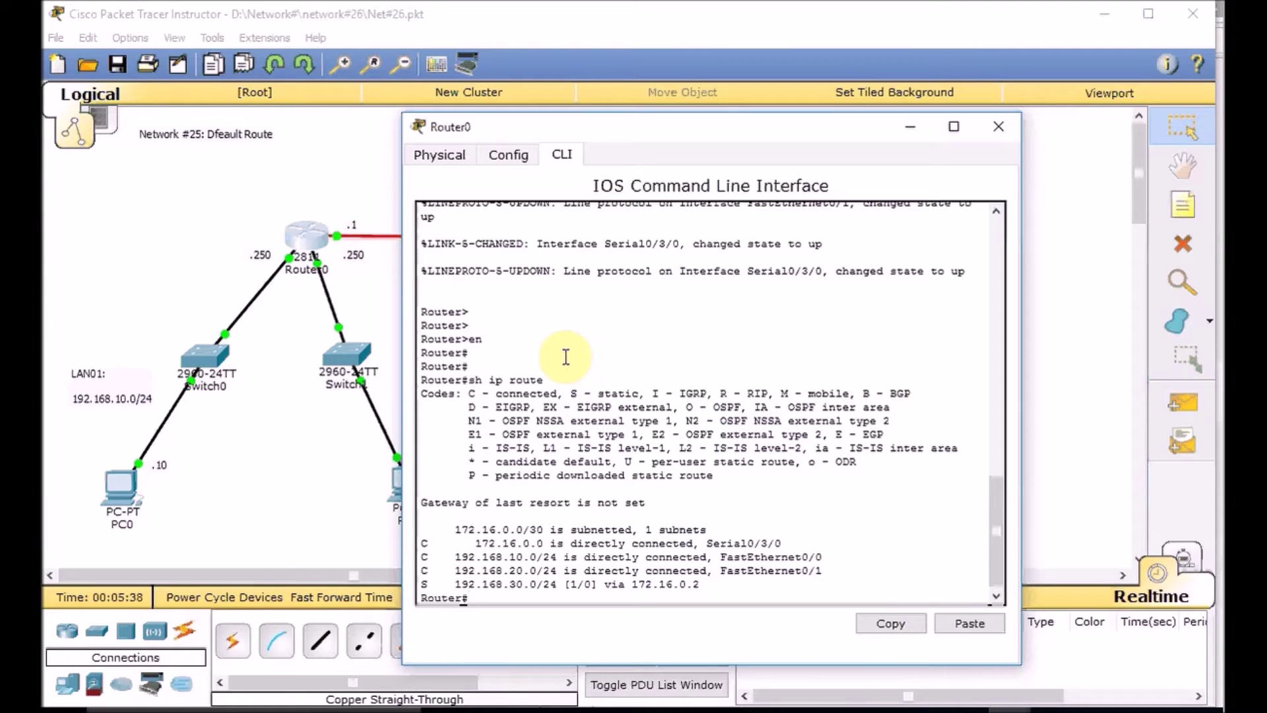
left_click(910, 126)
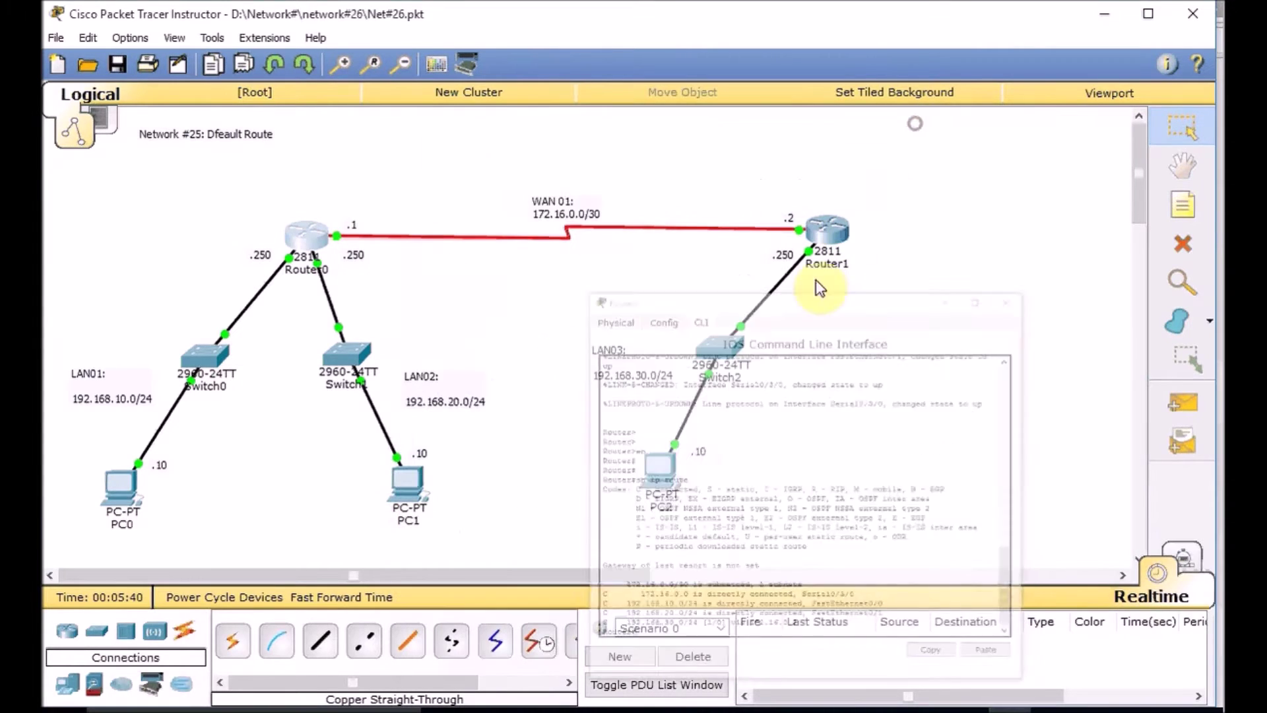
Step: Add a 2960 switch right of Router1, cabling Router1 FastEthernet0/1 to its FastEthernet0/24
left_click(106, 637)
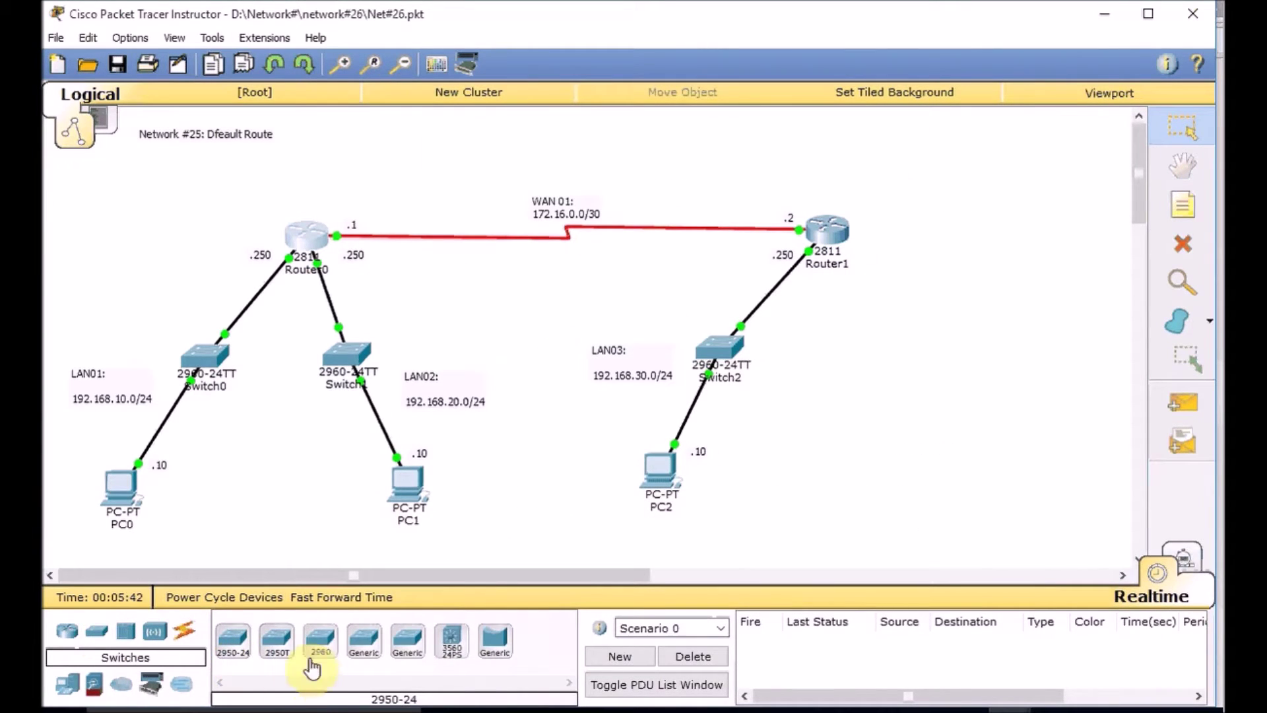
left_click(321, 638)
left_click(937, 354)
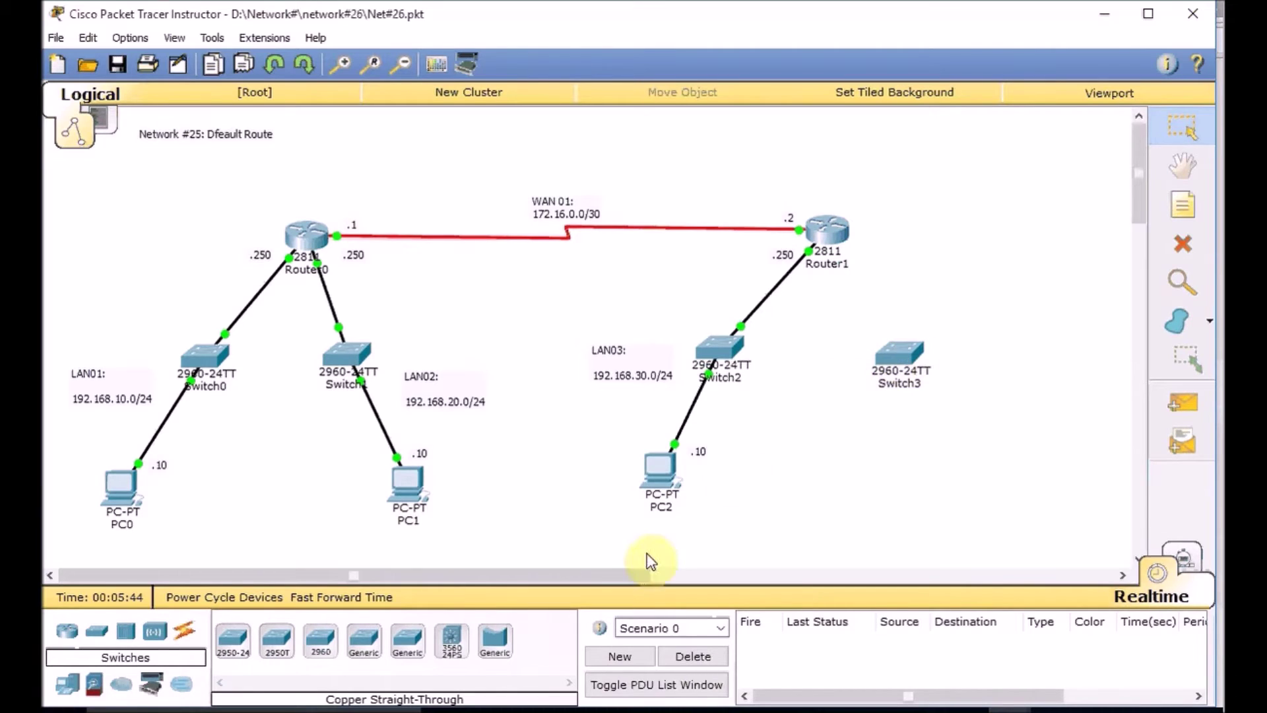
left_click(188, 632)
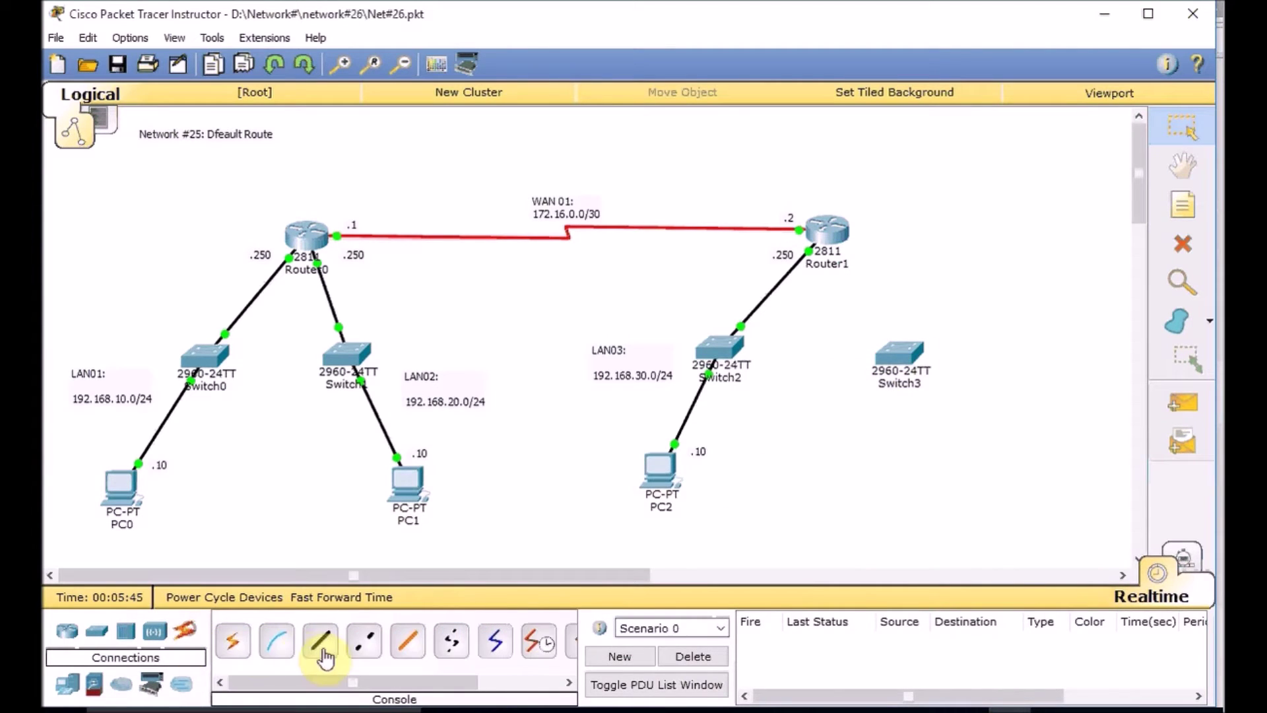
left_click(321, 640)
left_click(828, 228)
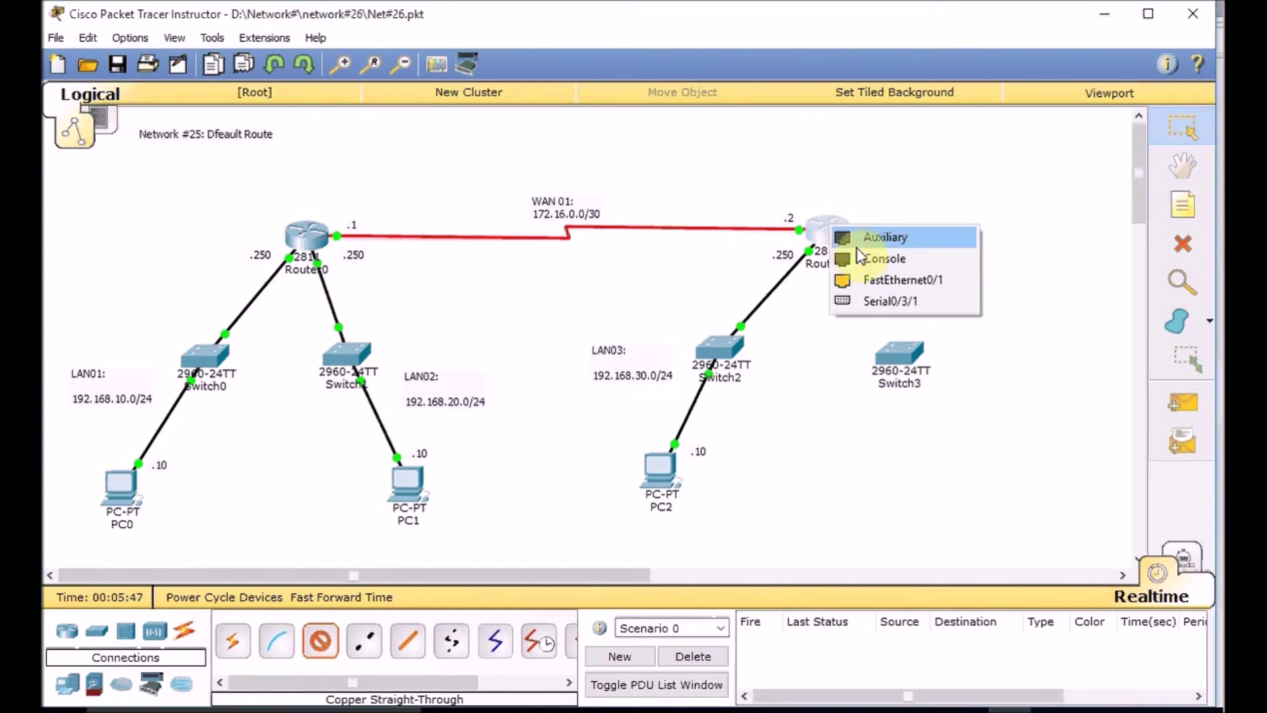
left_click(918, 288)
left_click(897, 357)
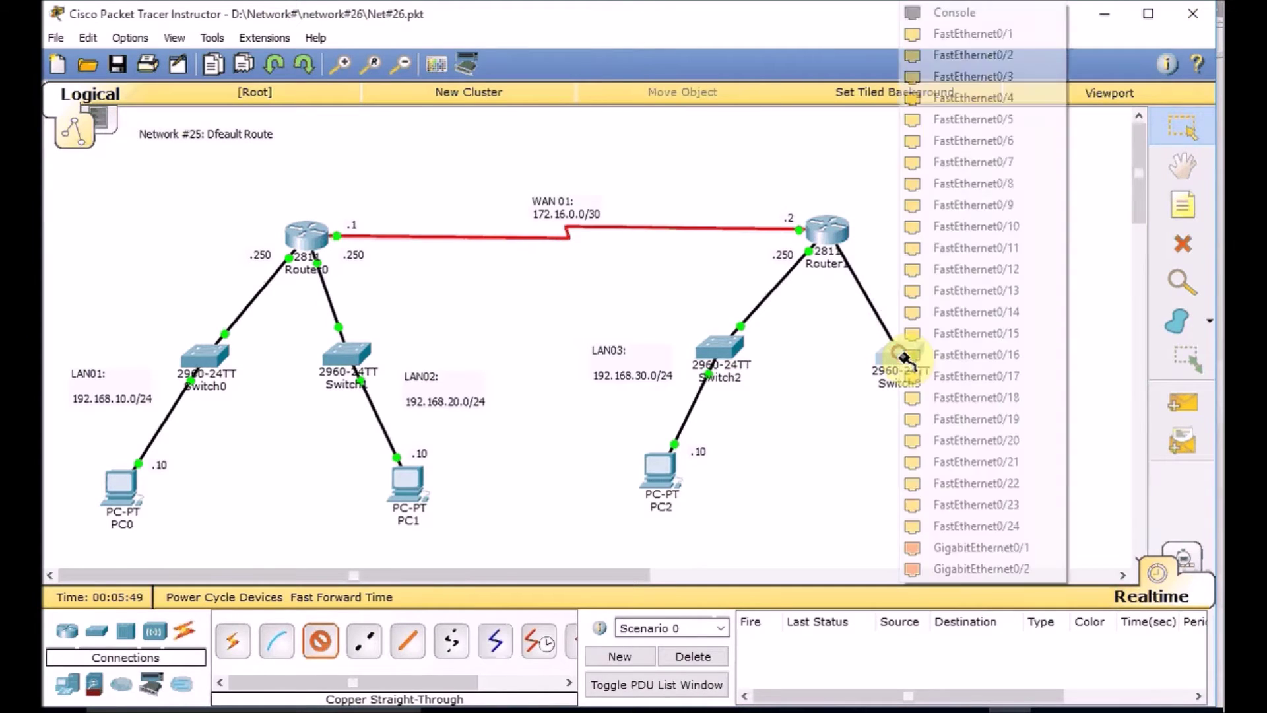
left_click(966, 526)
Step: Place PC3 below Switch3 and cable Switch3 FastEthernet0/10 to PC3's FastEthernet0
left_click(67, 683)
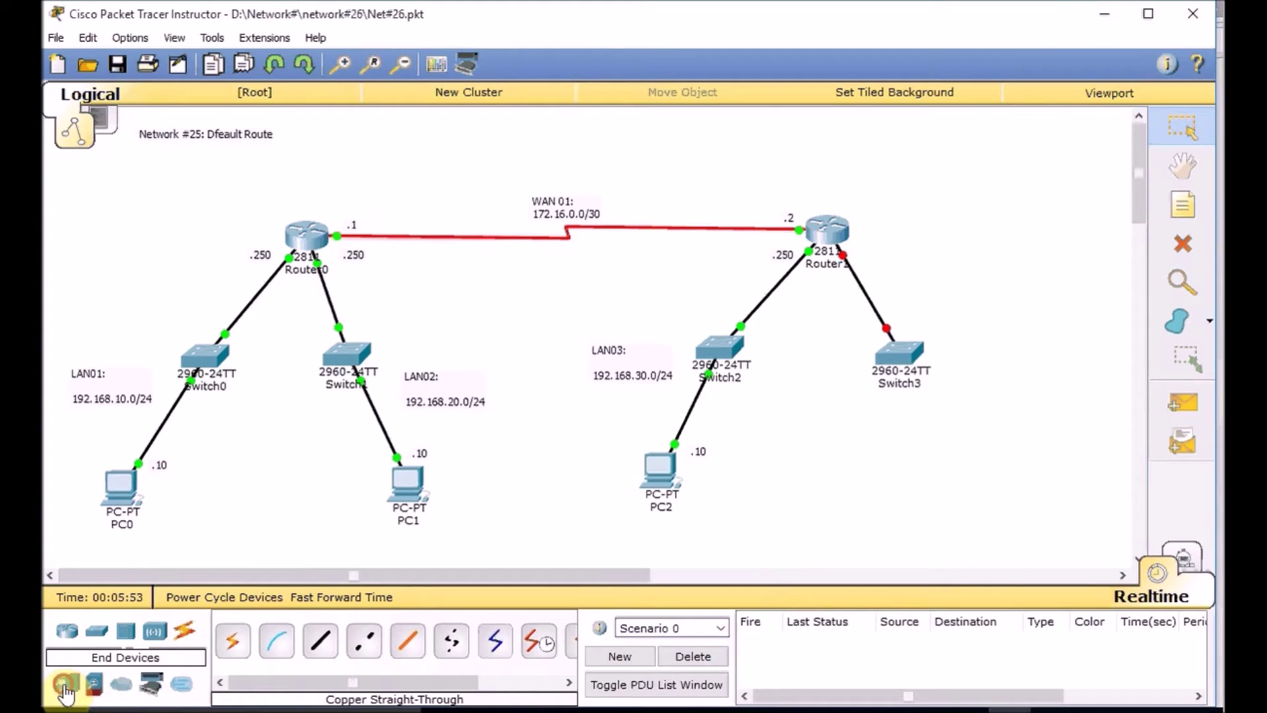
left_click_drag(233, 639, 917, 465)
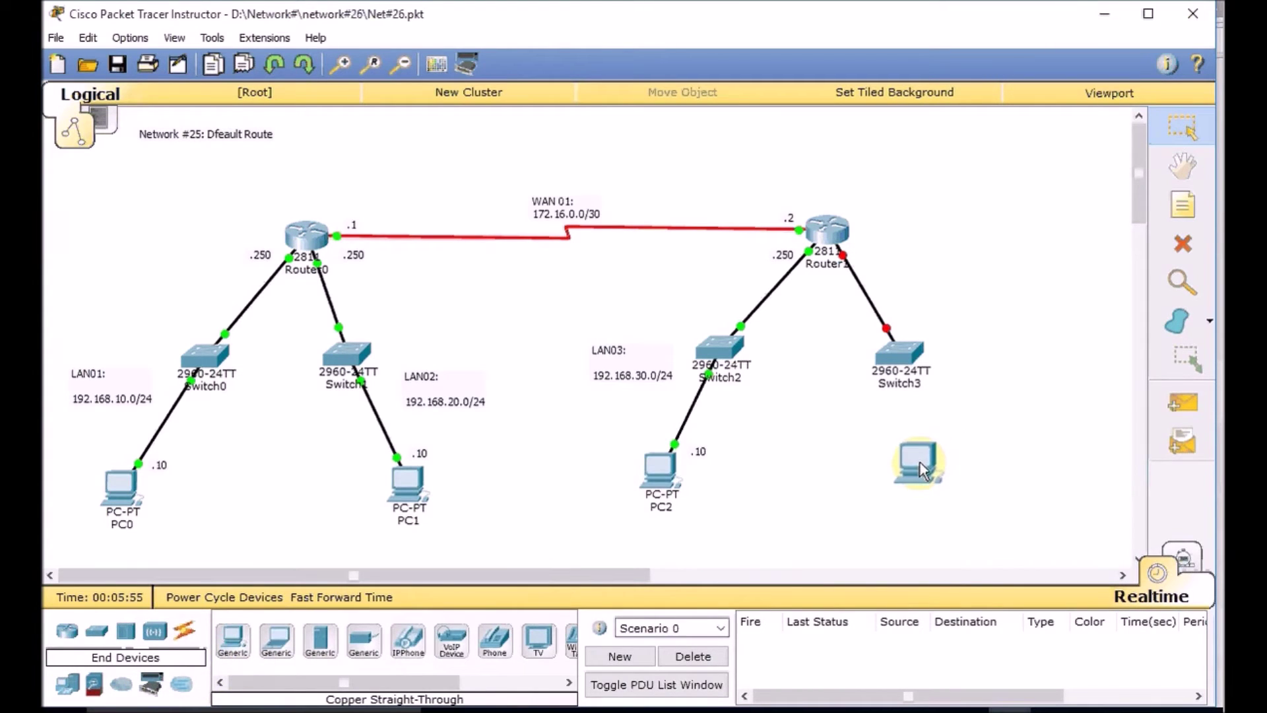
left_click(184, 631)
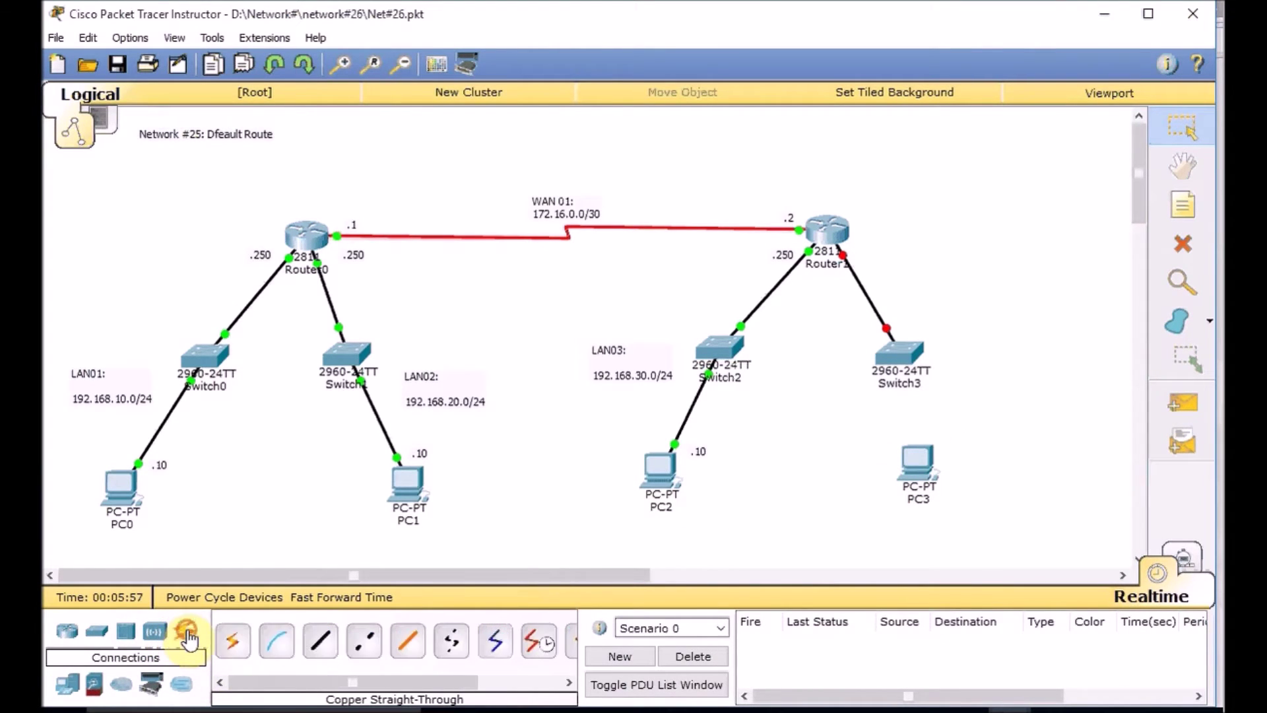
left_click(321, 641)
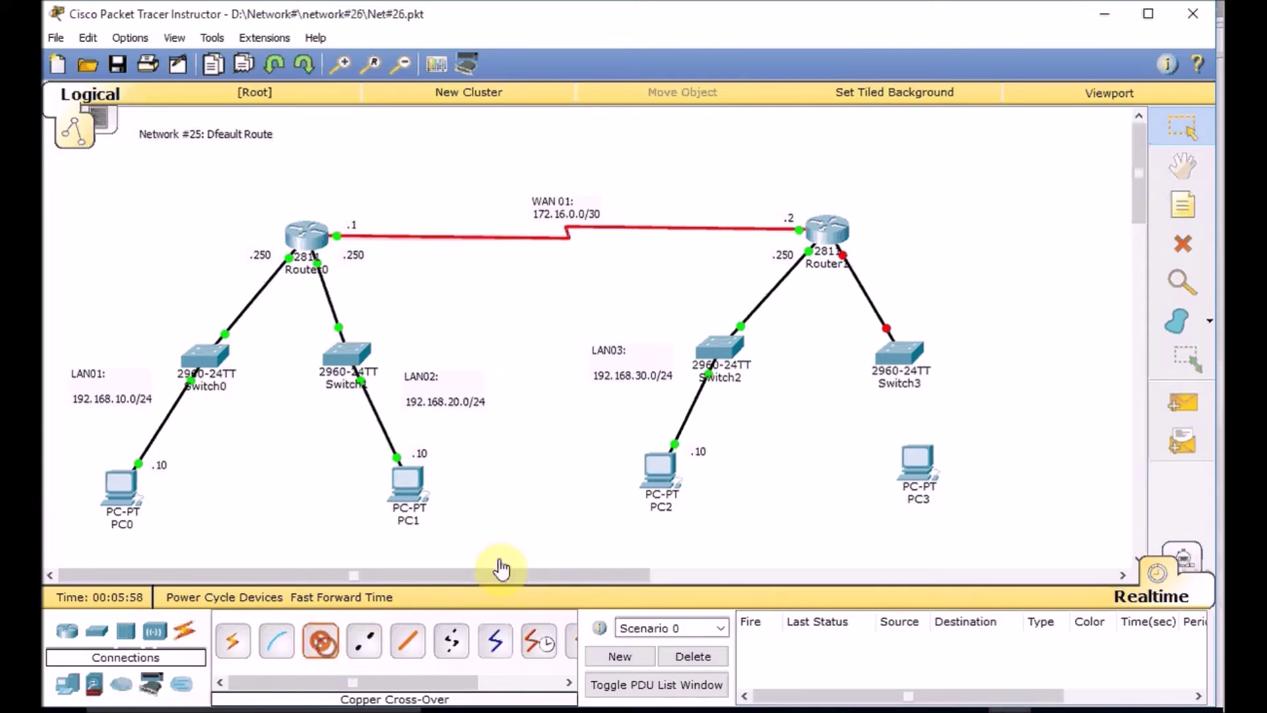
left_click(897, 350)
left_click(1000, 231)
left_click(922, 460)
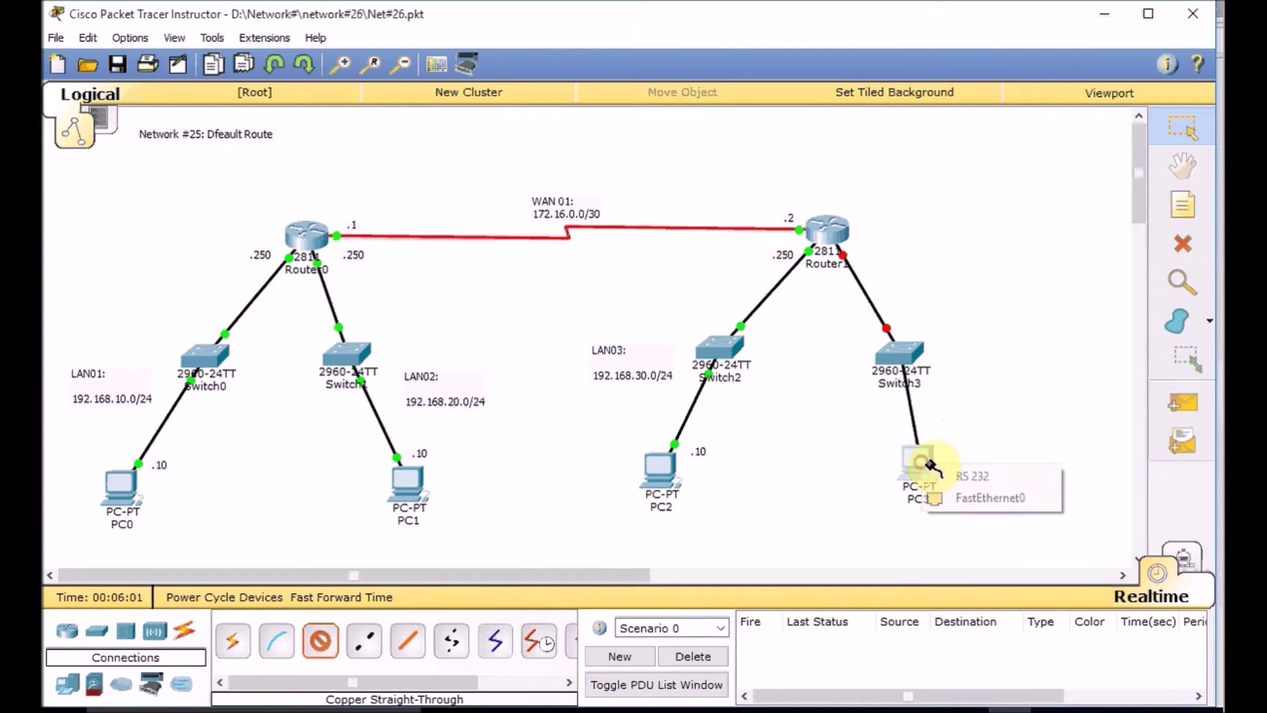
left_click(951, 497)
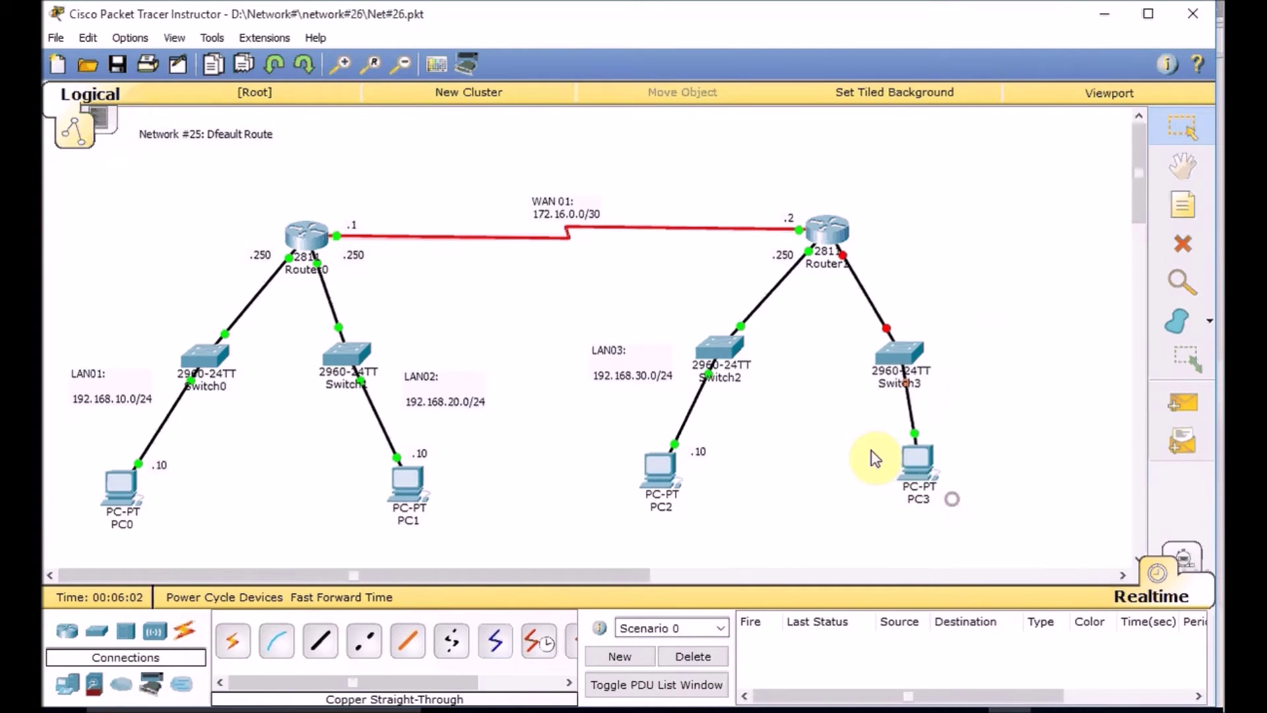
left_click(839, 234)
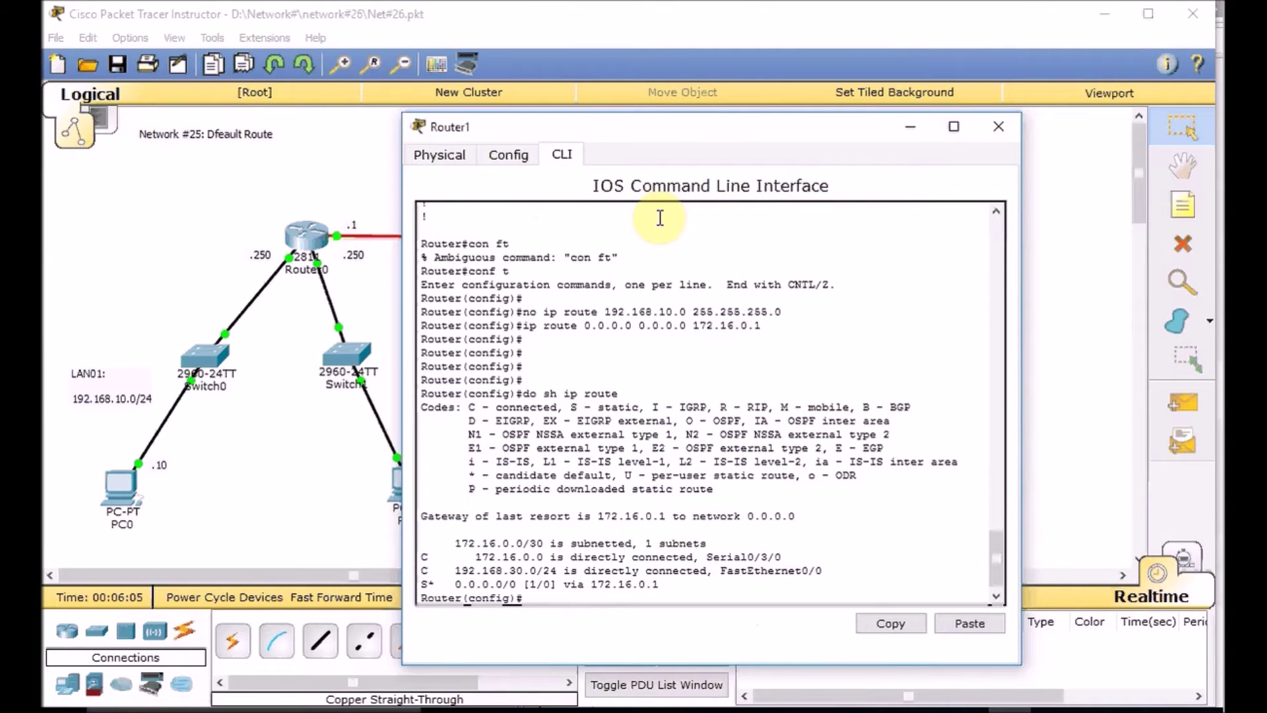
Step: Check Router1's interface summary with do sh ip int brie
key("Return")
key("Return")
key("Return")
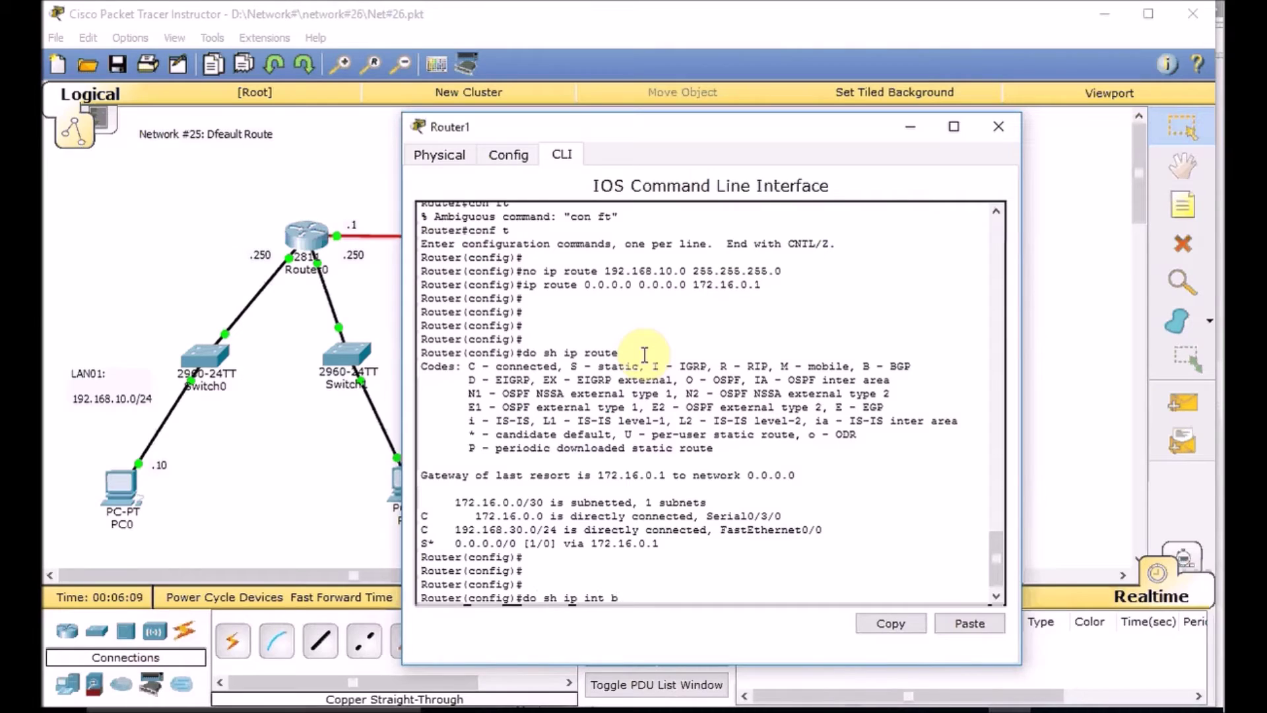
type("do sh ip int brie")
key("Return")
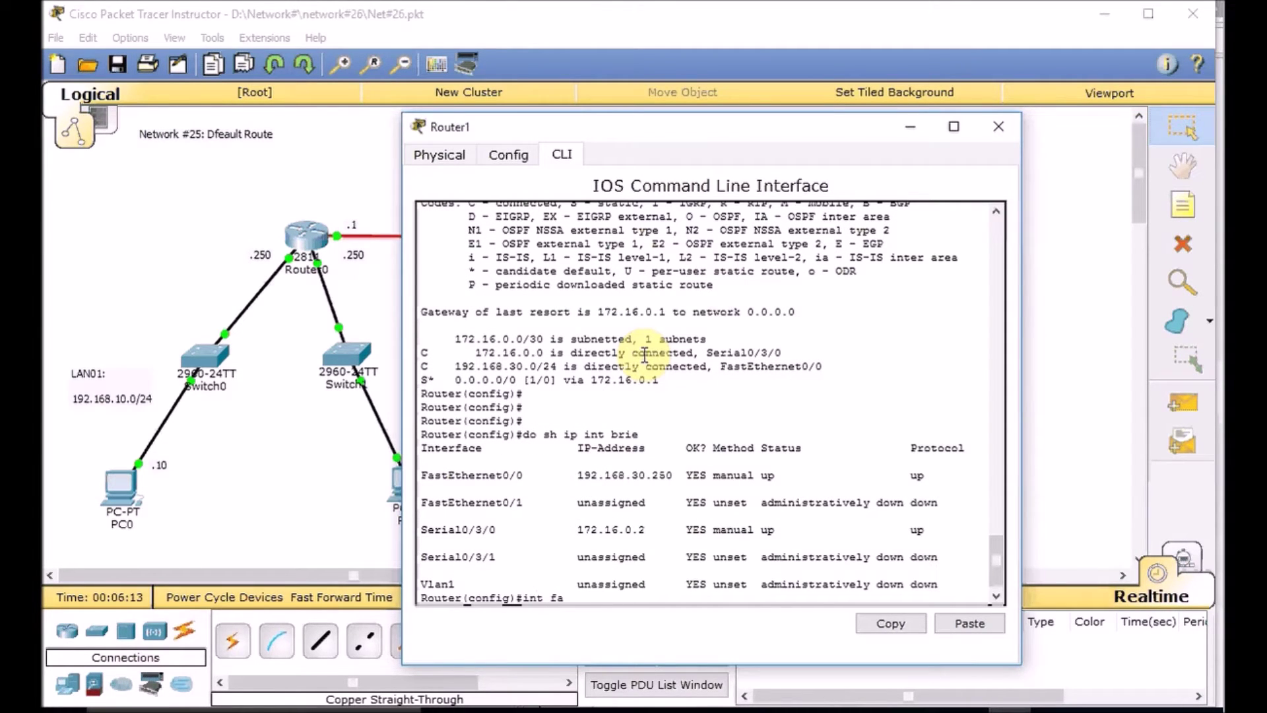
Step: Enable FastEthernet0/1 with 192.168.40.250 255.255.255.0 and verify it shows up/up
type("int fa 0/1")
key("Return")
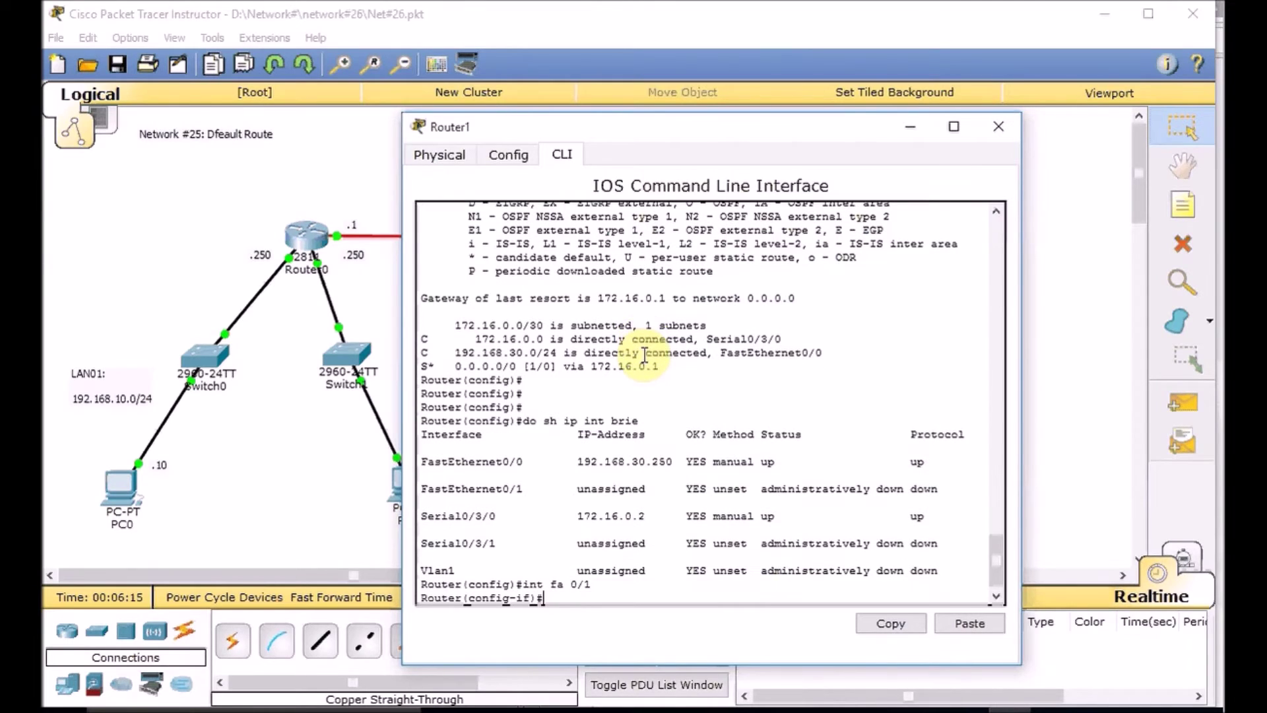
type("no sh")
key("Return")
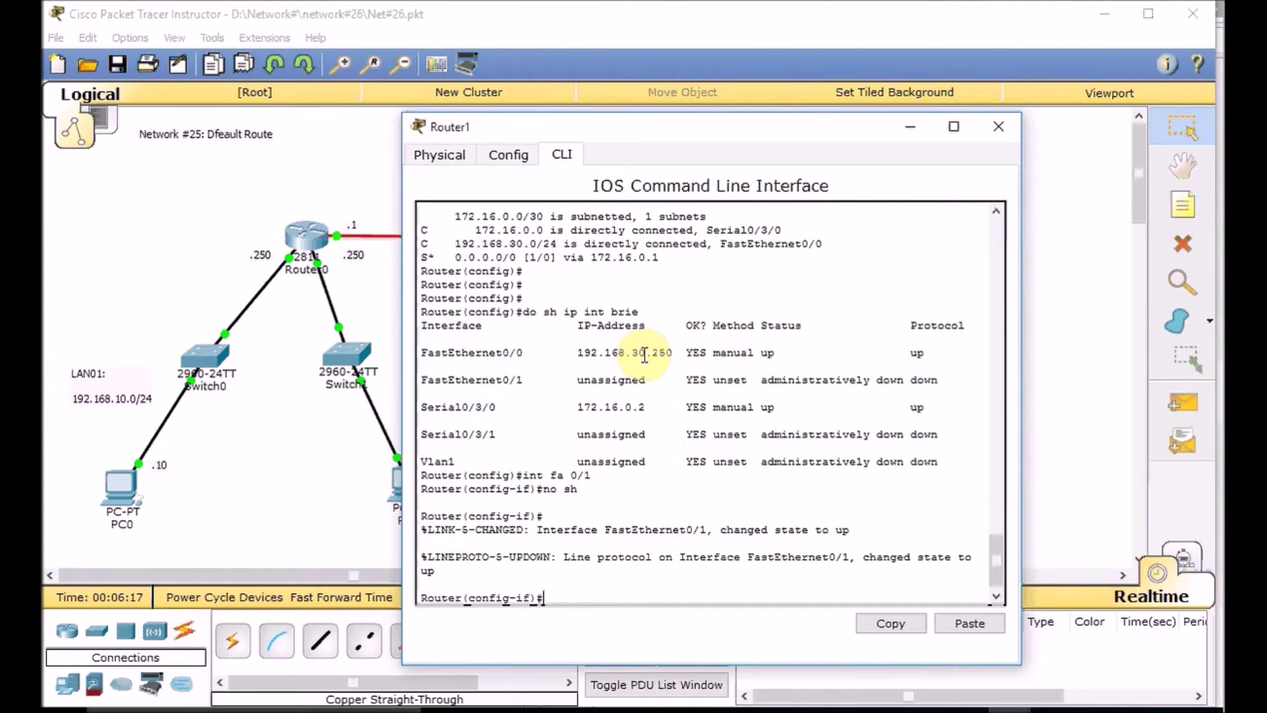
type("ip add")
key("Tab")
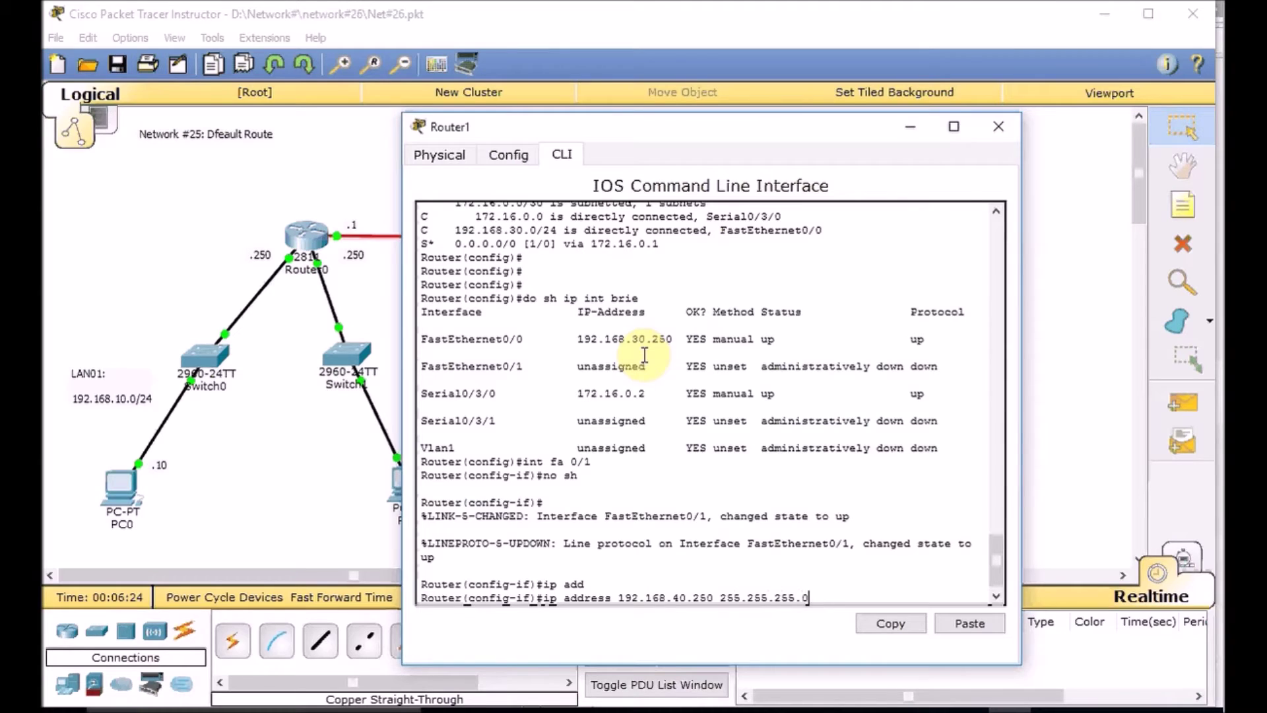
key("Return")
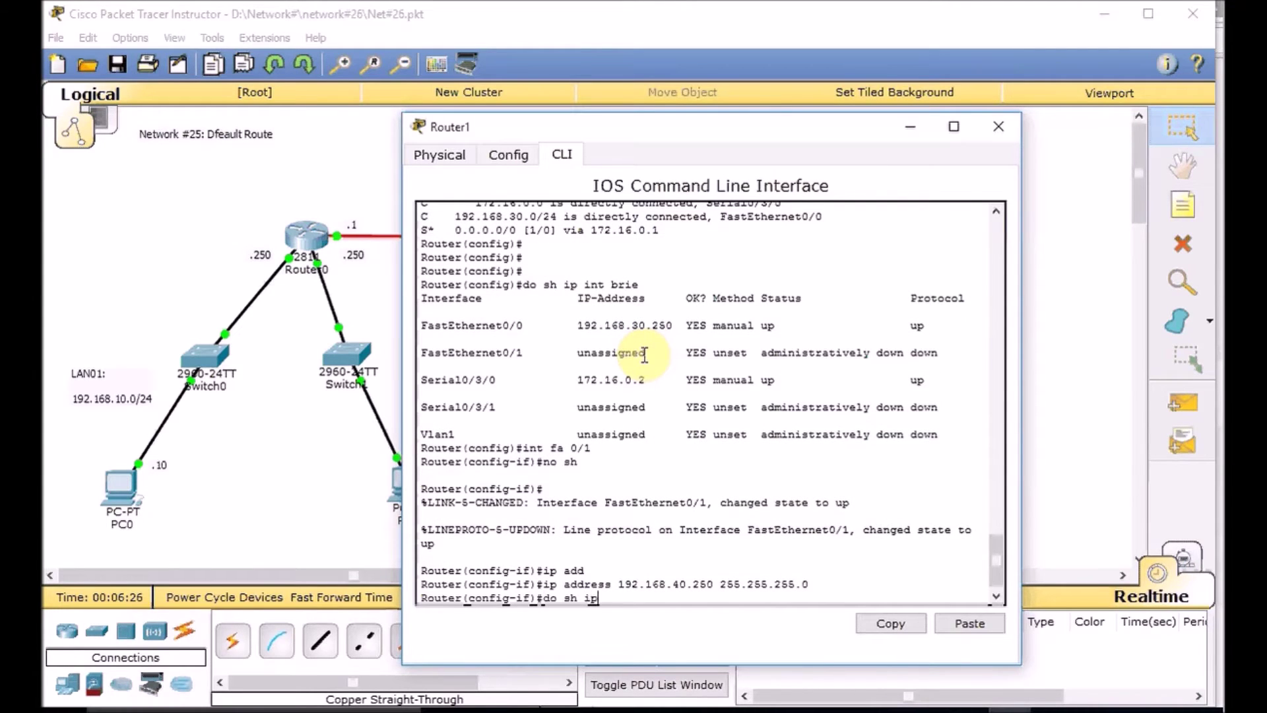
key("Return")
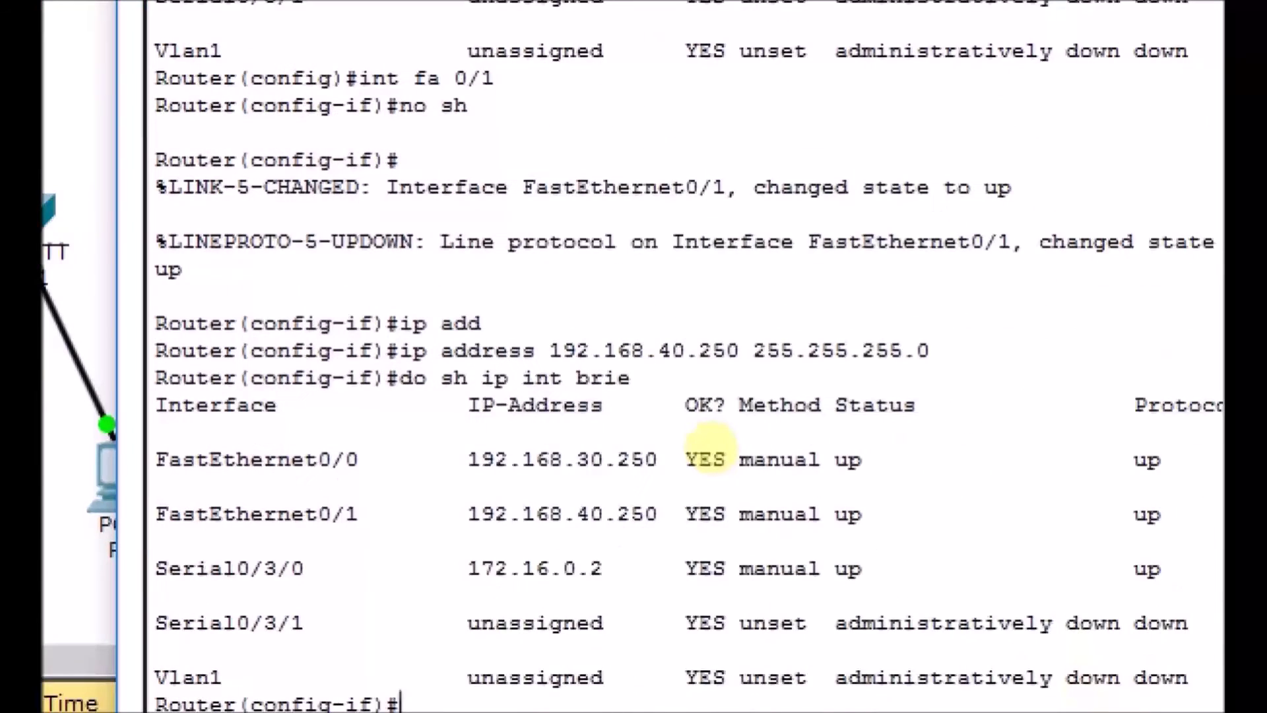
Step: Adjust the workspace and close Router1's configuration window to show the topology
left_click(700, 458)
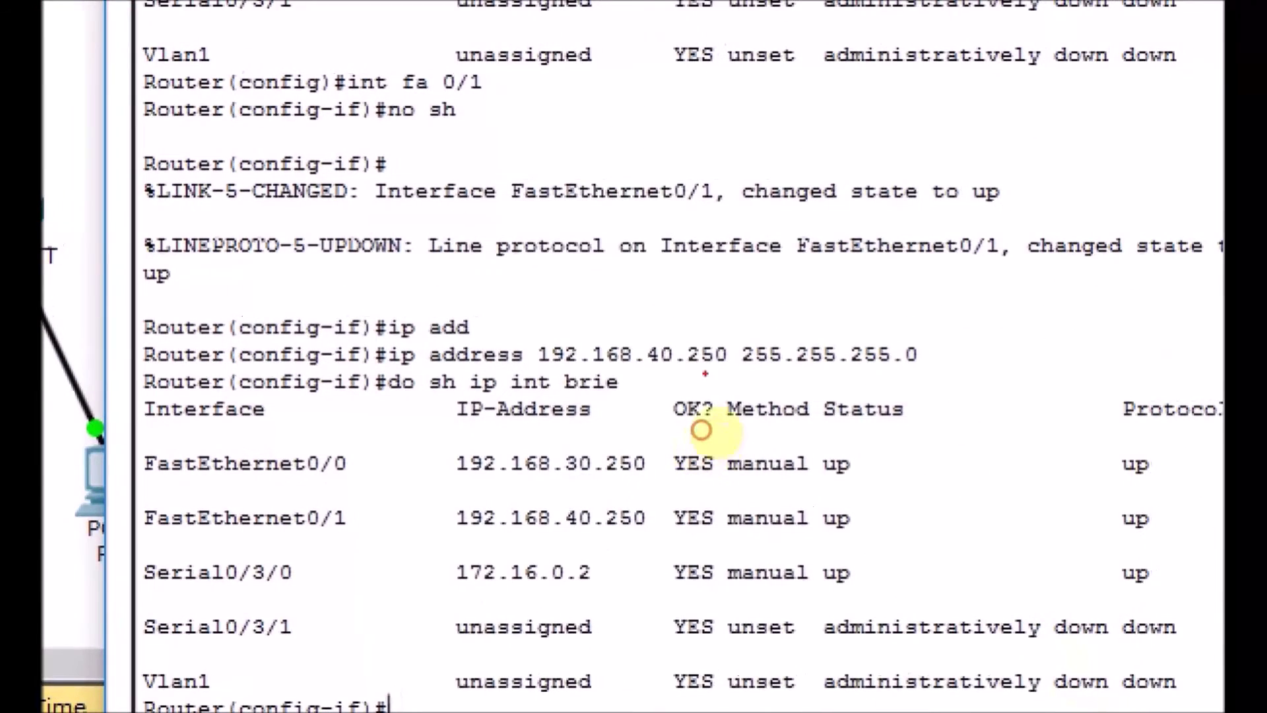
left_click_drag(389, 130, 478, 131)
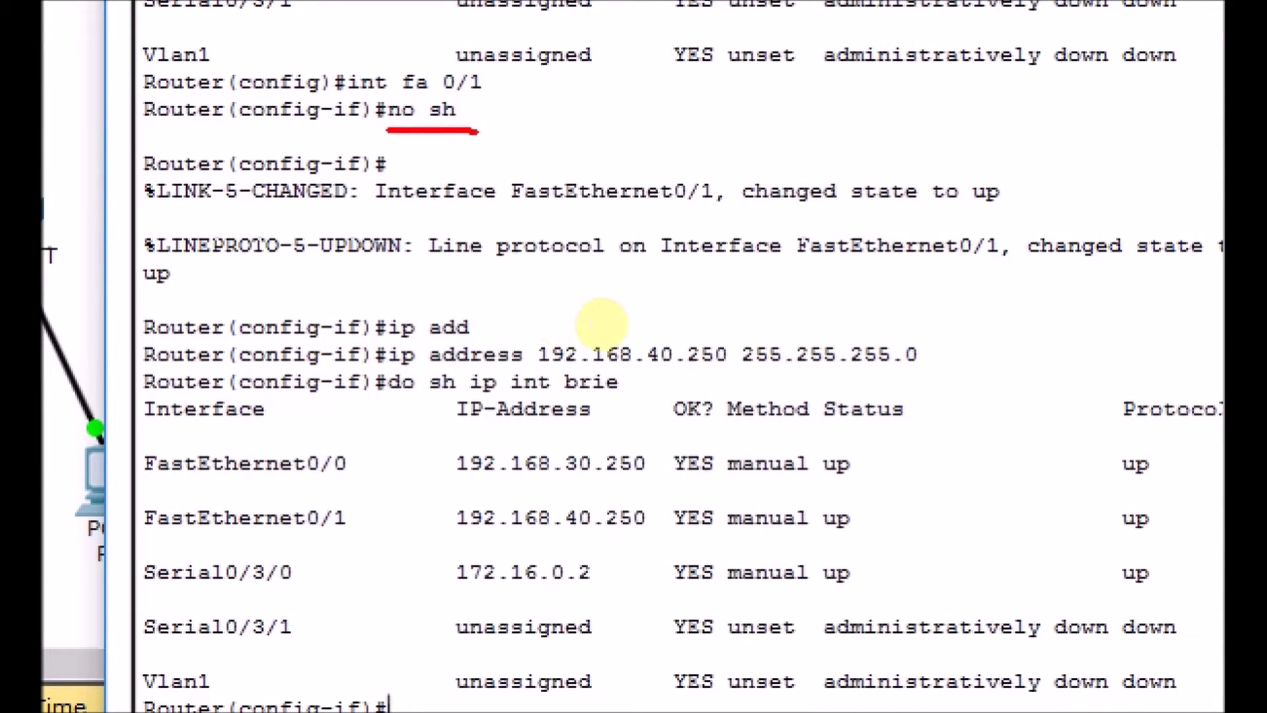
left_click_drag(383, 370, 968, 372)
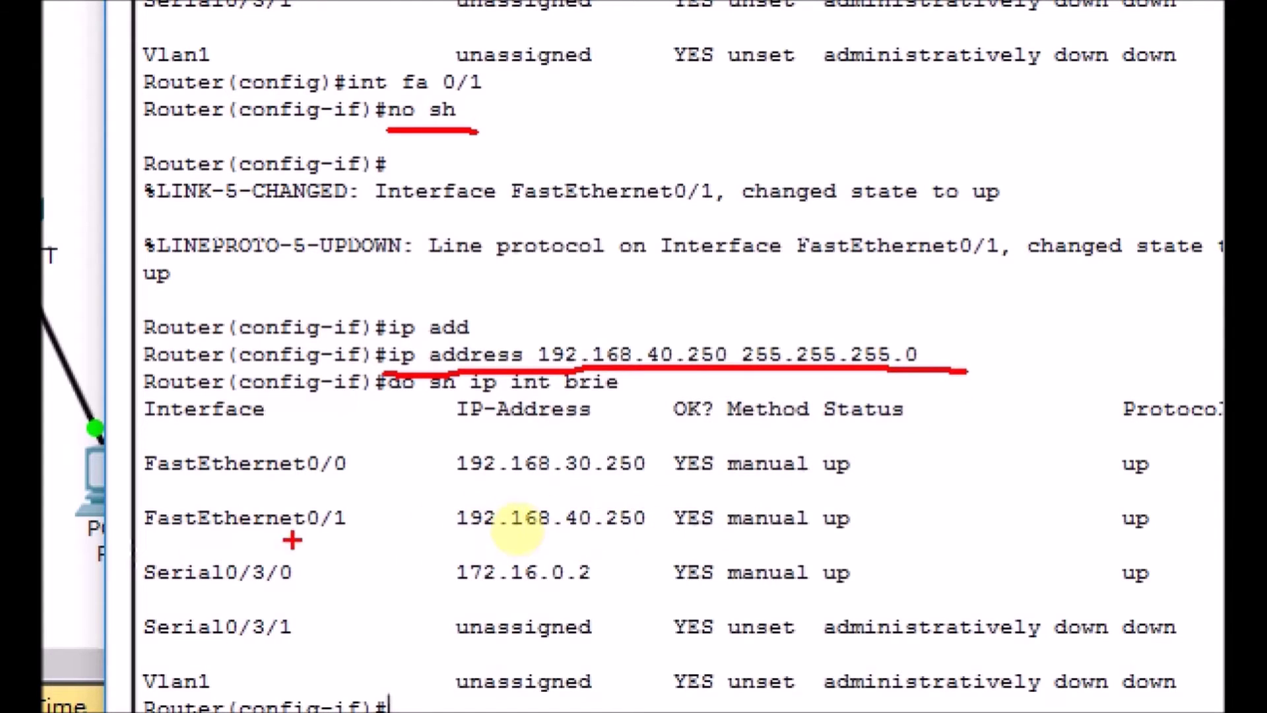
left_click_drag(307, 528, 335, 528)
left_click_drag(816, 536, 860, 533)
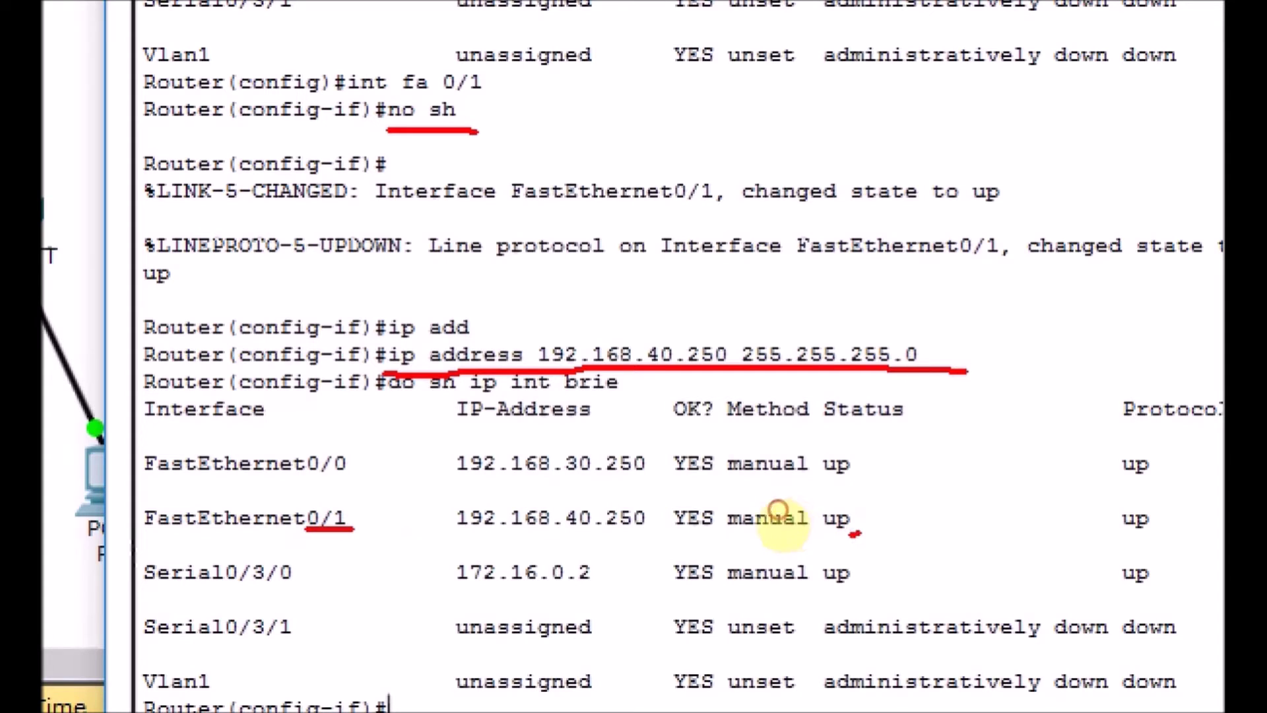
left_click_drag(1160, 523, 1119, 536)
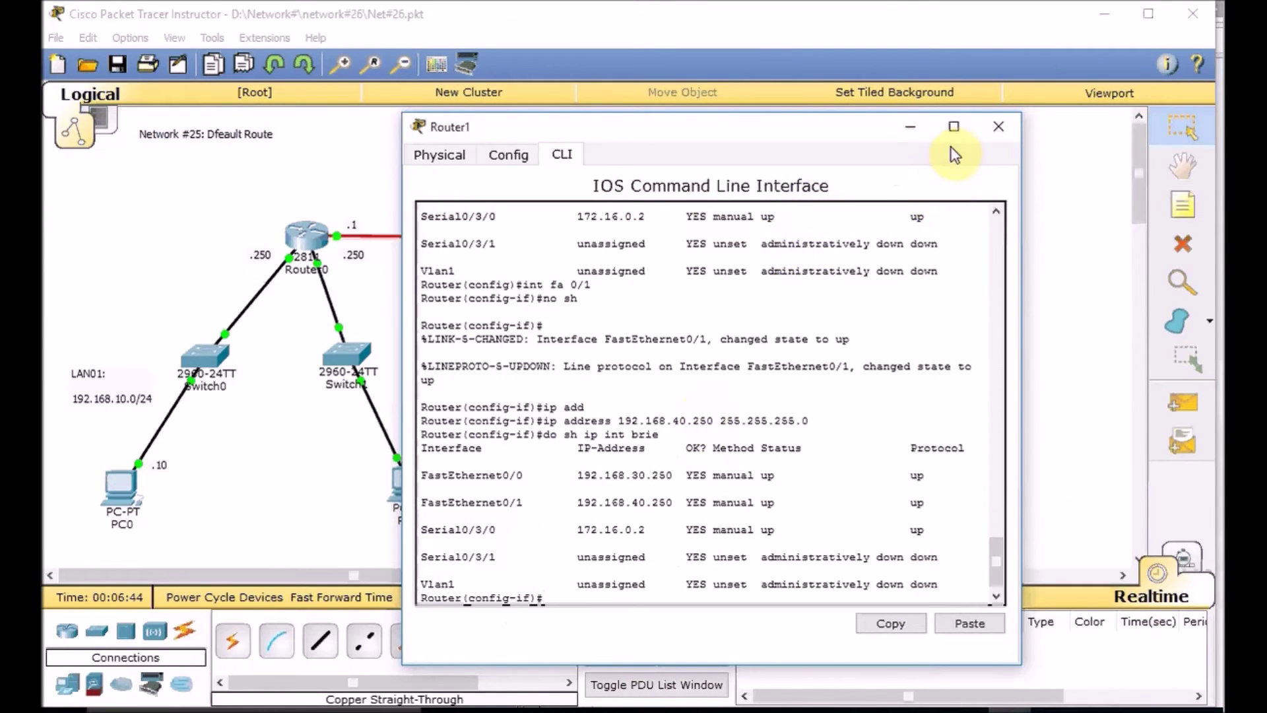
left_click(992, 127)
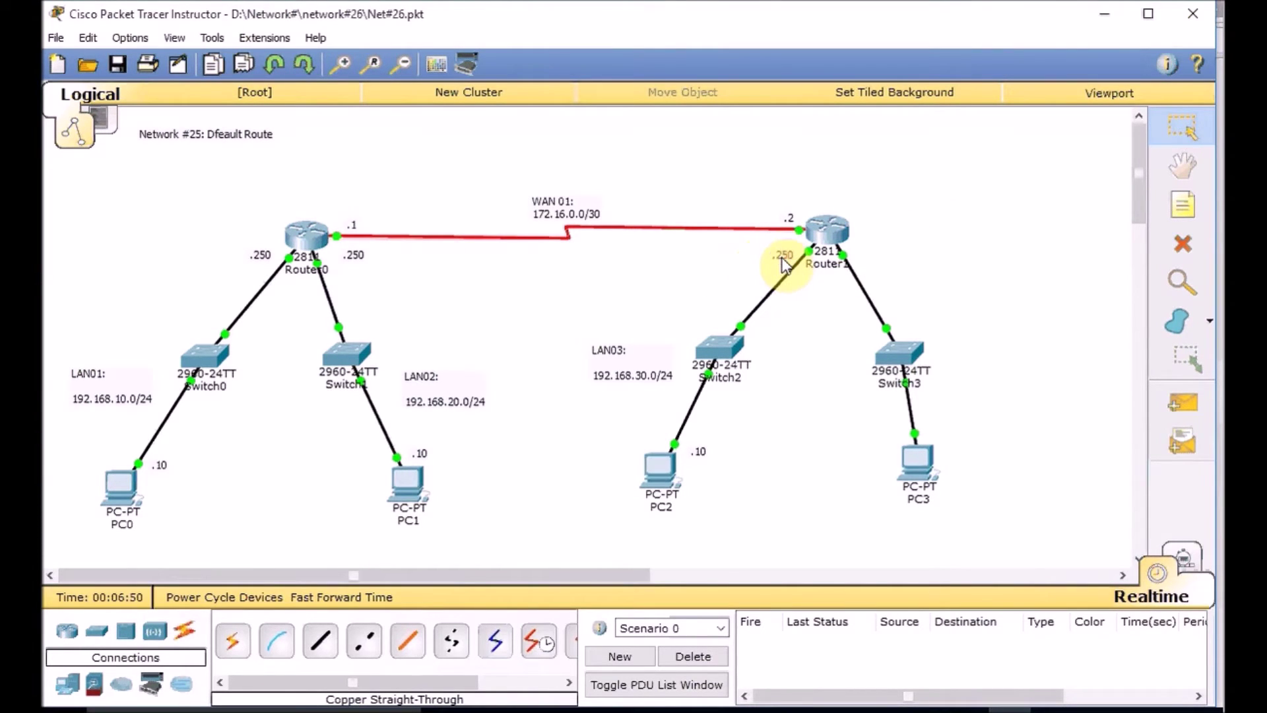
Step: Move the .250 note beside Router1's right link and add a LAN04 note beside Switch3
left_click(780, 209)
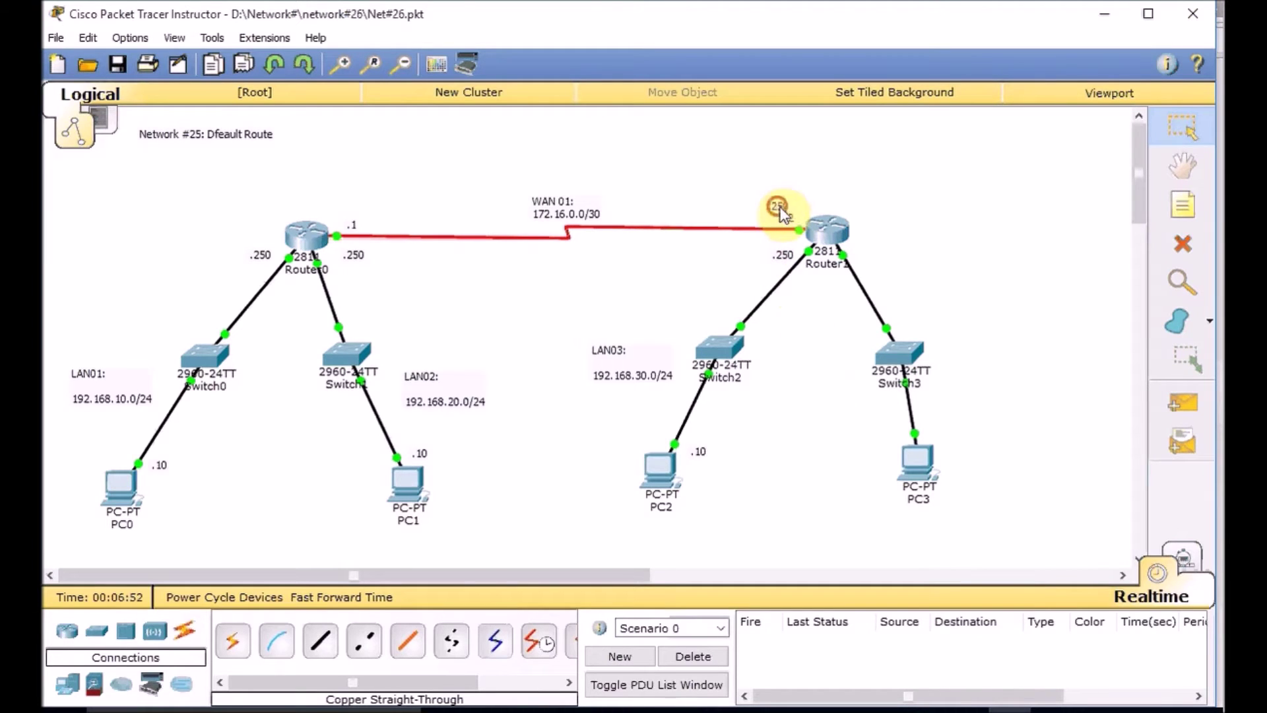
left_click_drag(781, 207, 873, 260)
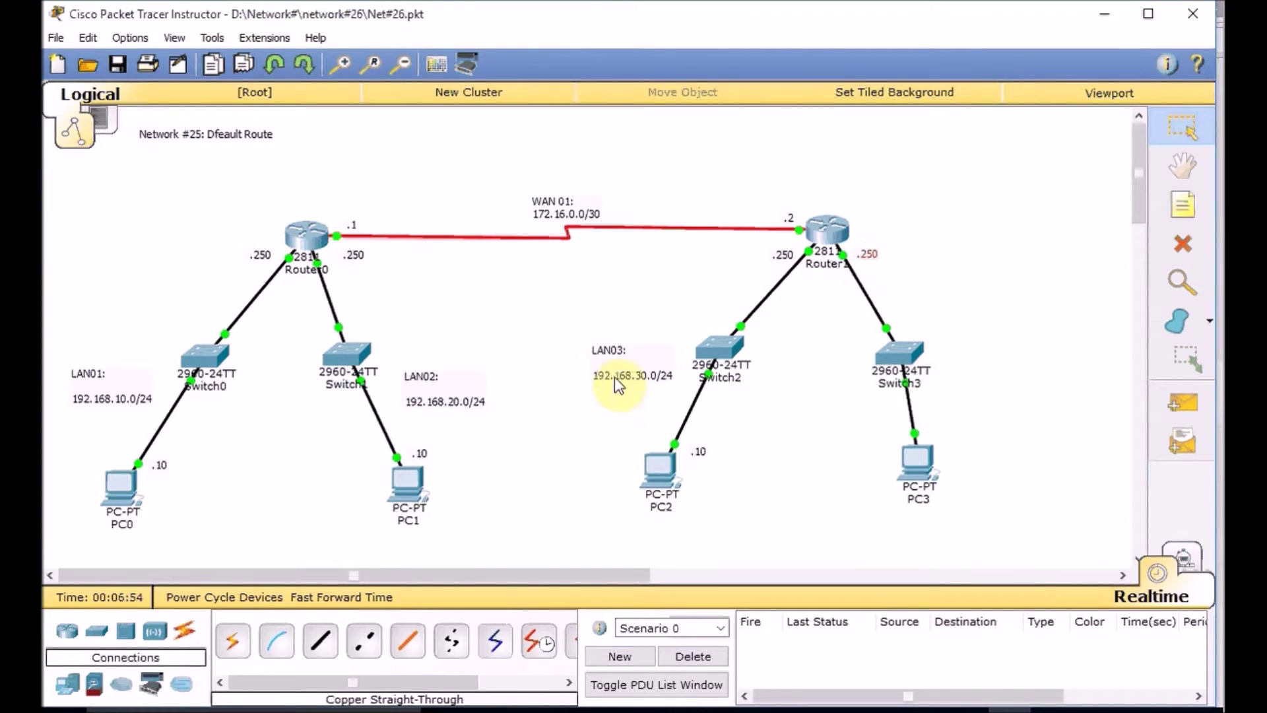
left_click_drag(562, 307, 635, 389)
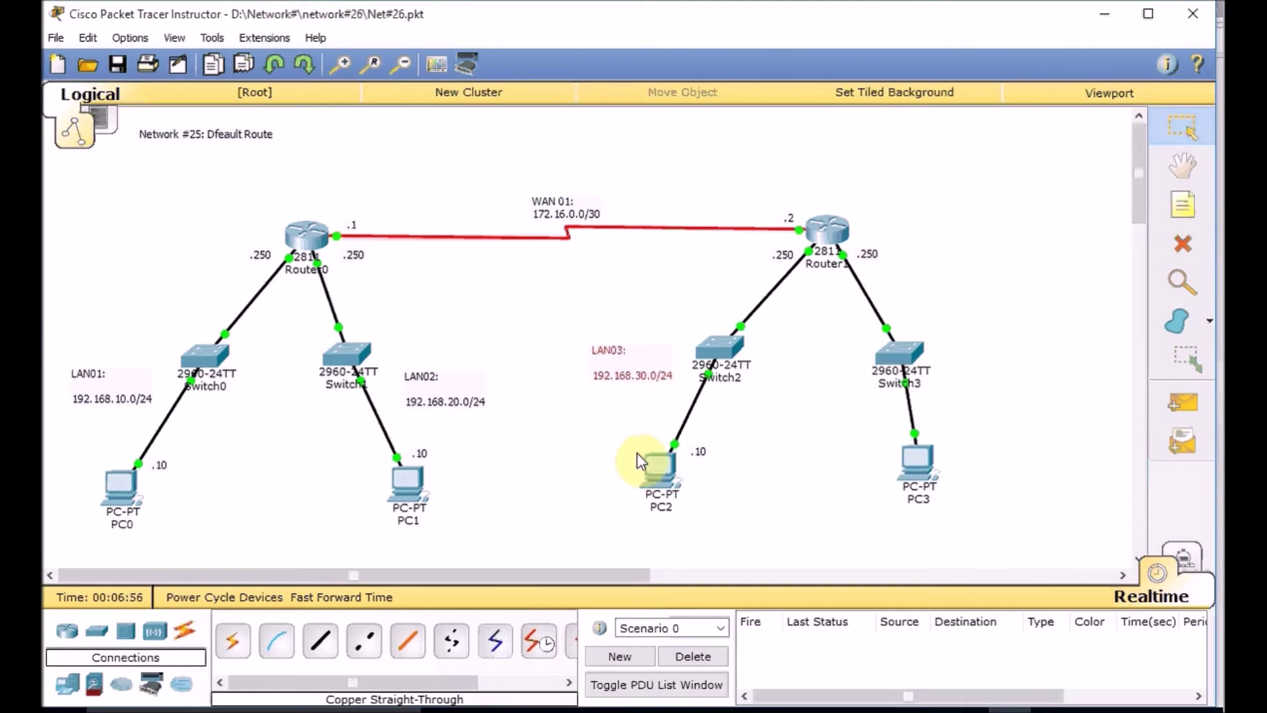
key("ctrl+c")
key("ctrl+v")
left_click_drag(604, 305, 966, 350)
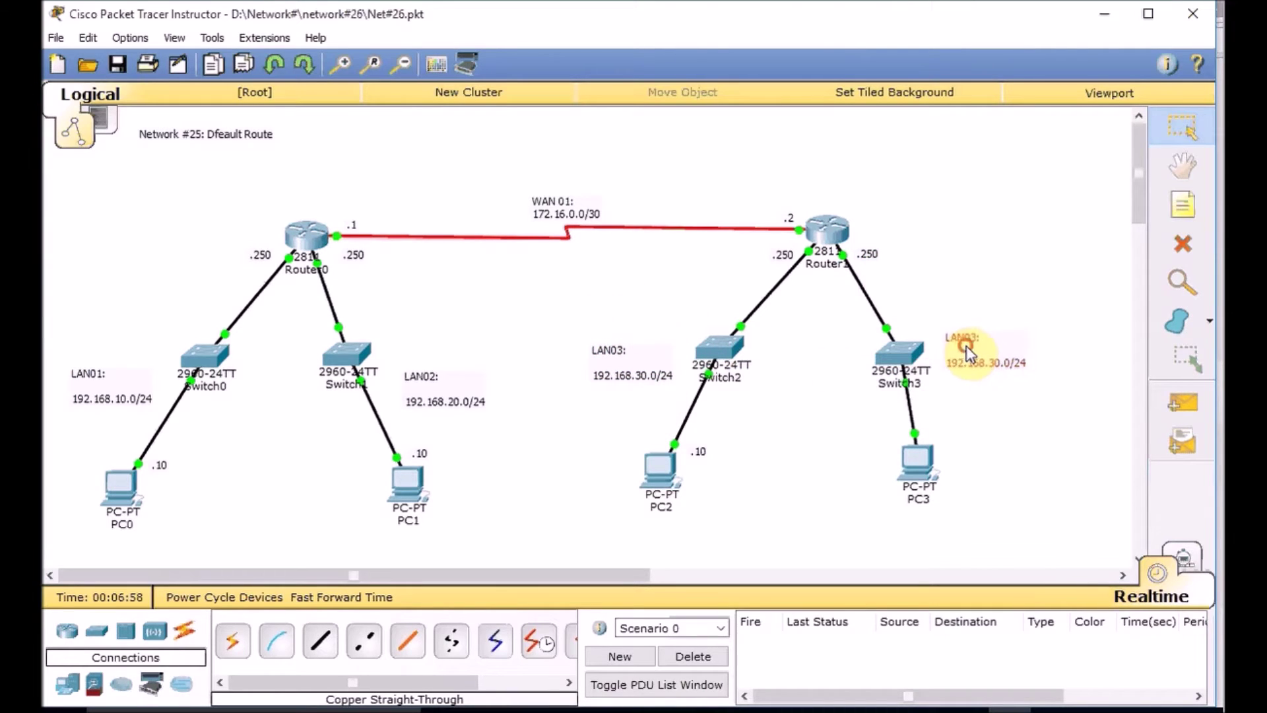
double_click(965, 350)
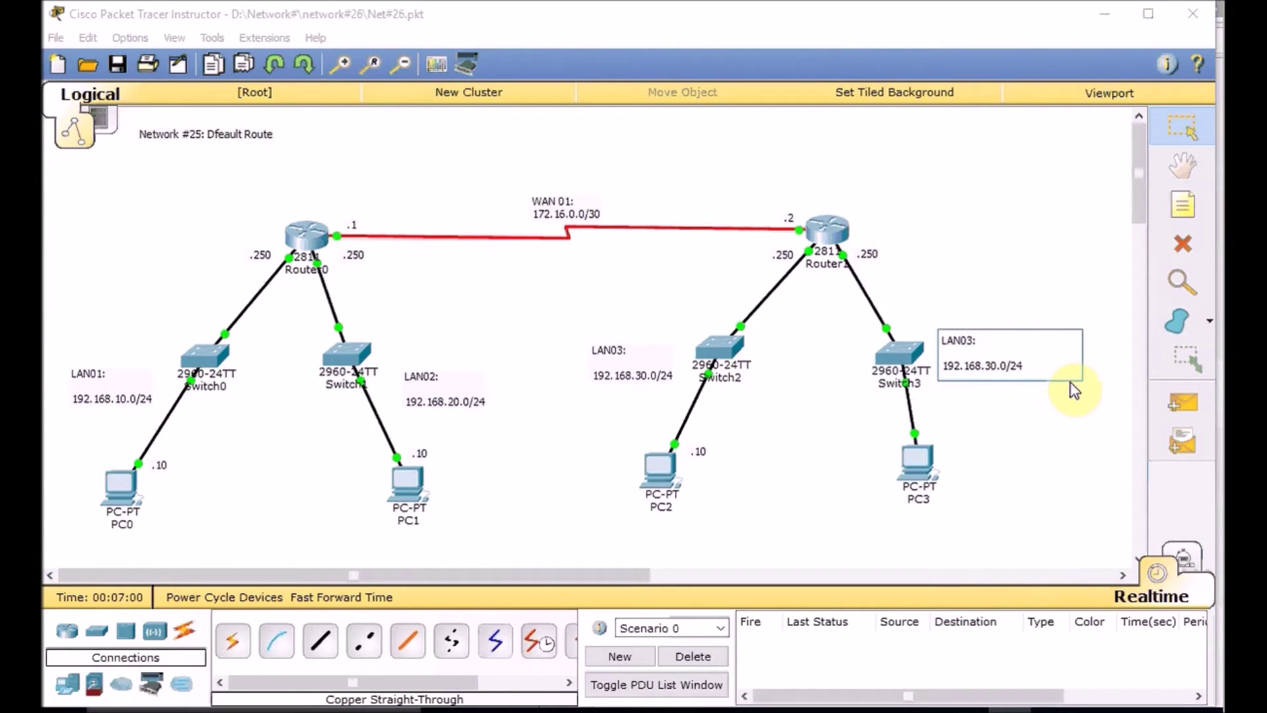
type("4")
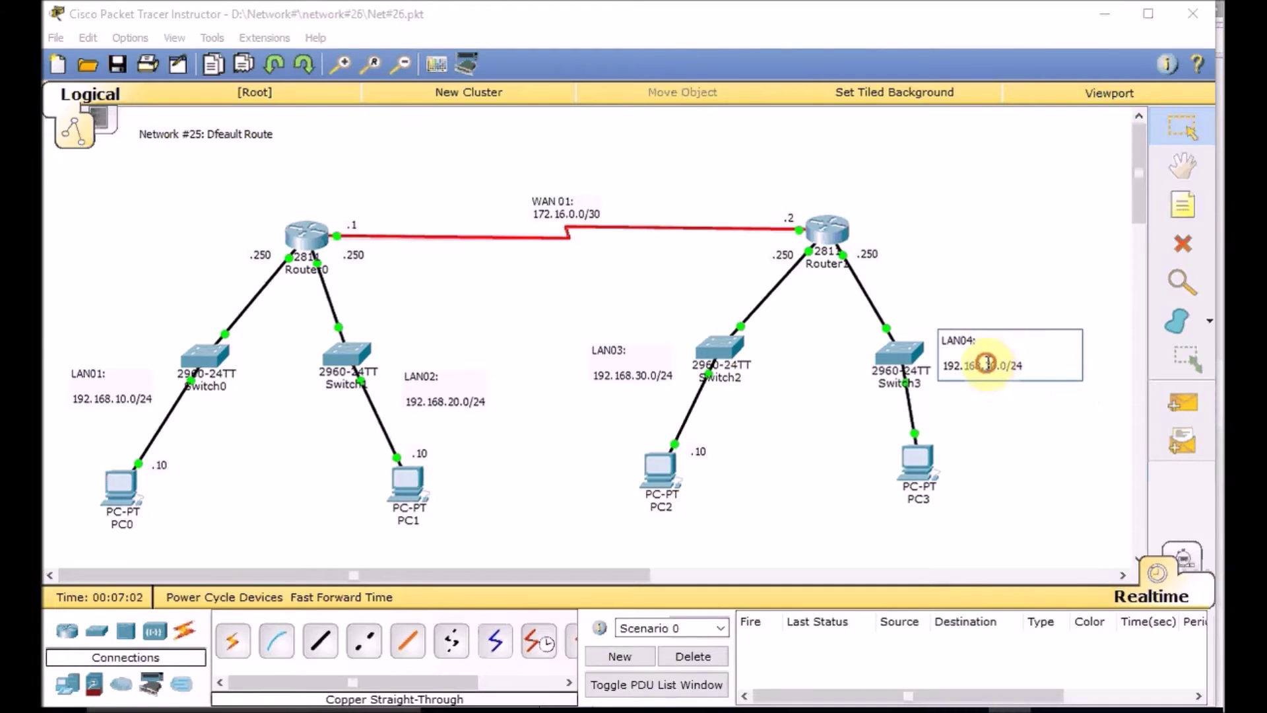
type("4")
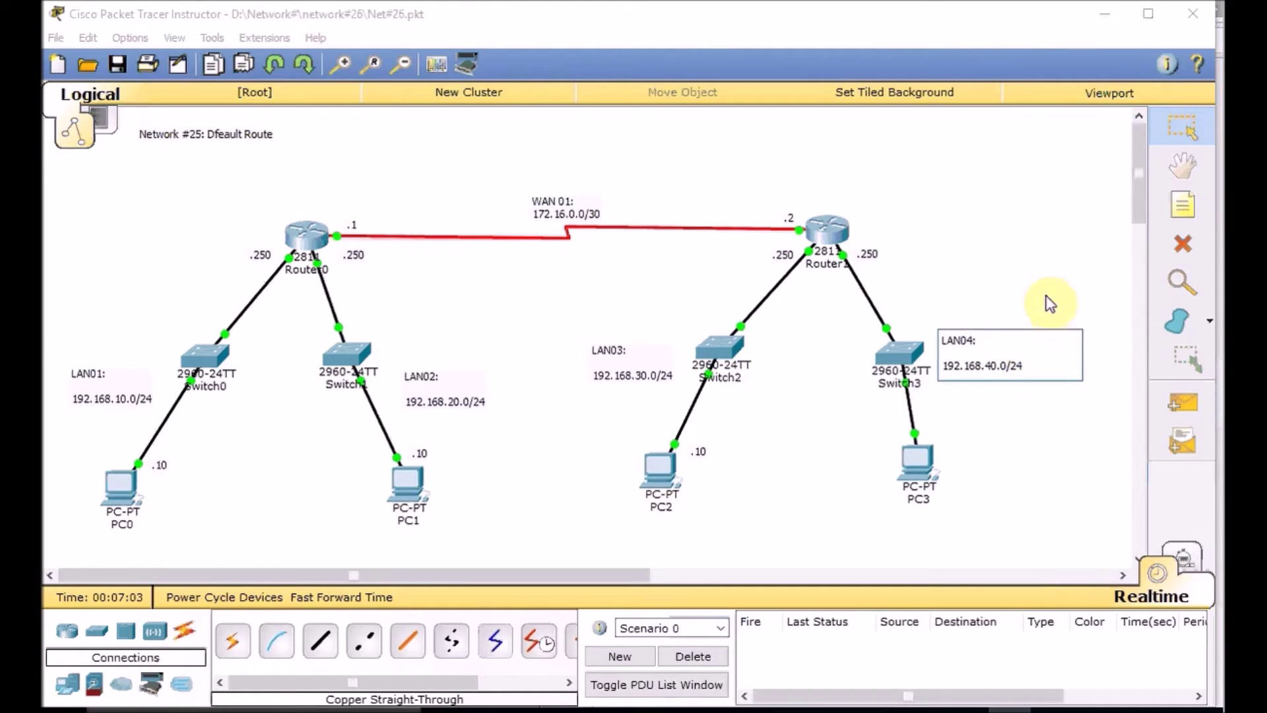
left_click(1044, 281)
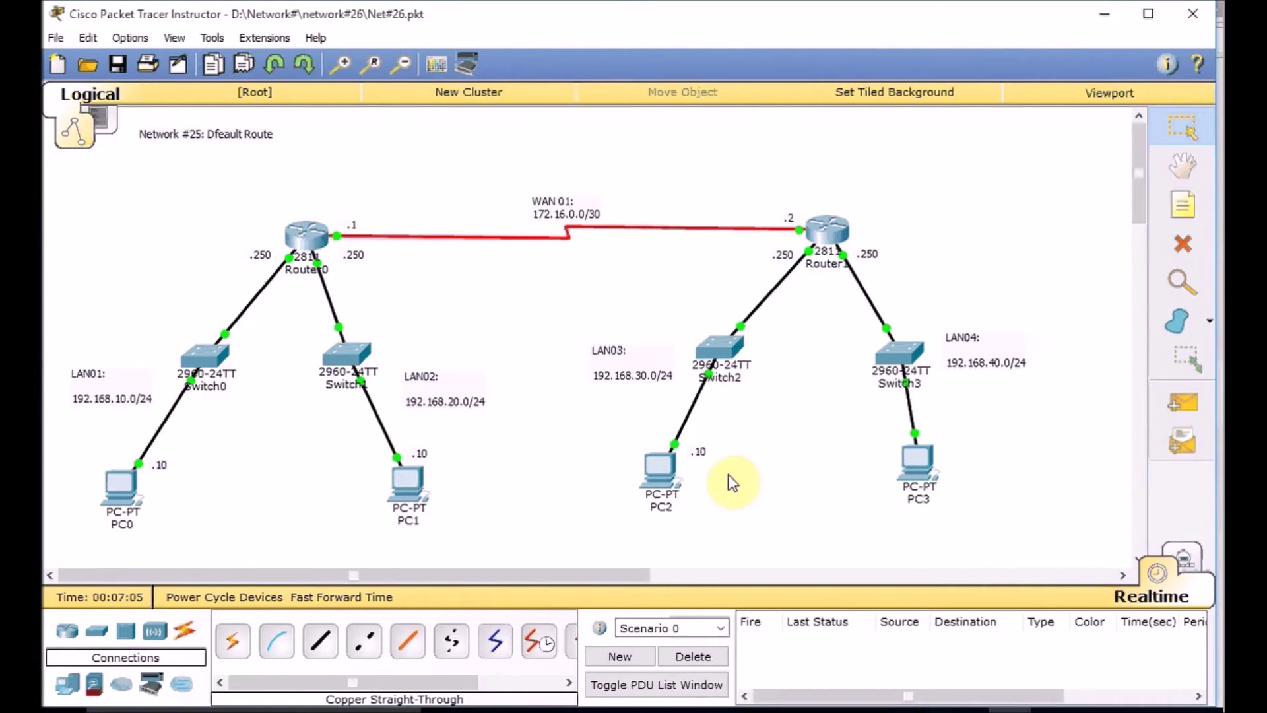
Step: Copy PC2's .10 address note to label PC3's link
left_click_drag(730, 441, 944, 441)
key("ctrl+c")
key("ctrl+v")
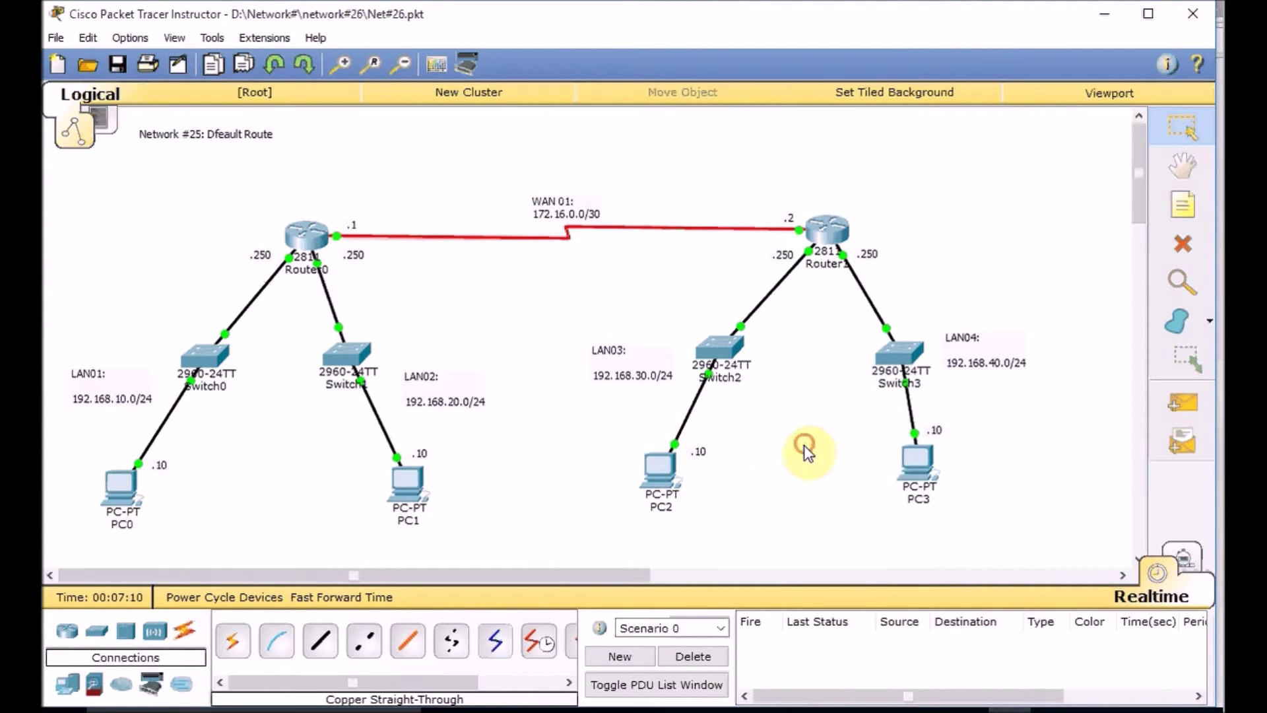
left_click(910, 464)
Step: Give PC3 IP 192.168.40.10, mask 255.255.255.0 and gateway 192.168.40.250
left_click(577, 156)
left_click(475, 215)
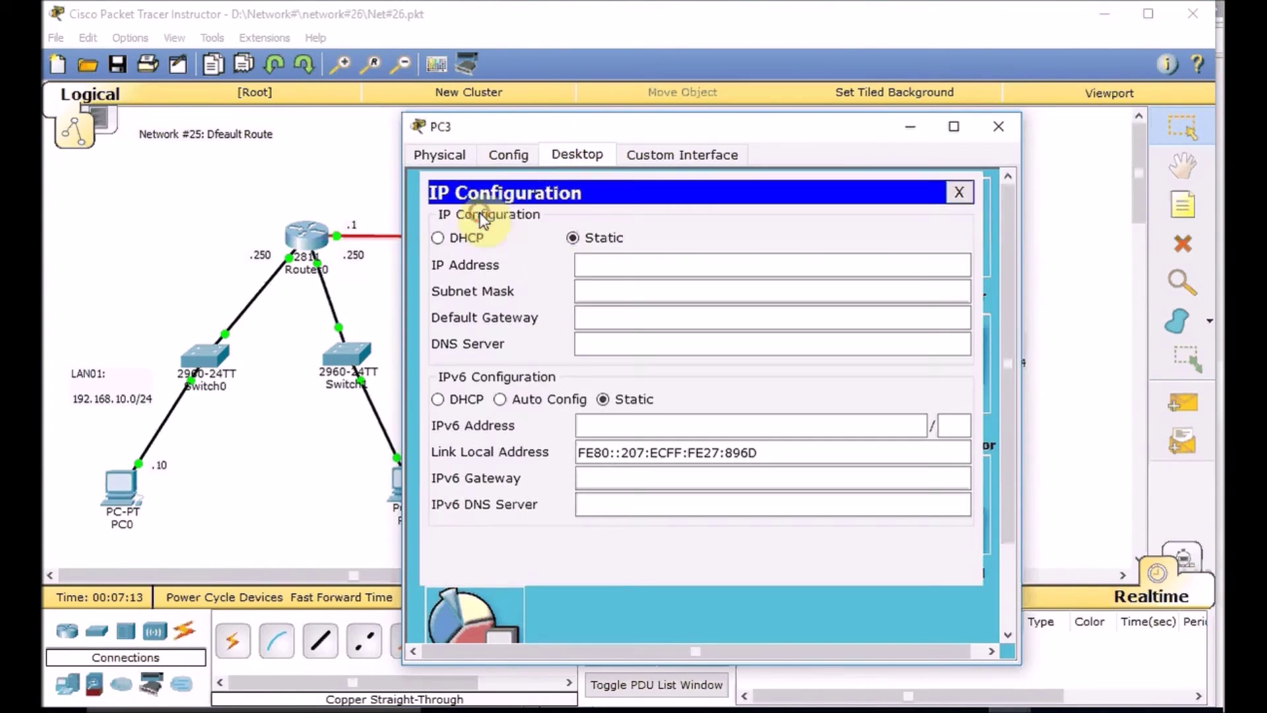
left_click(624, 267)
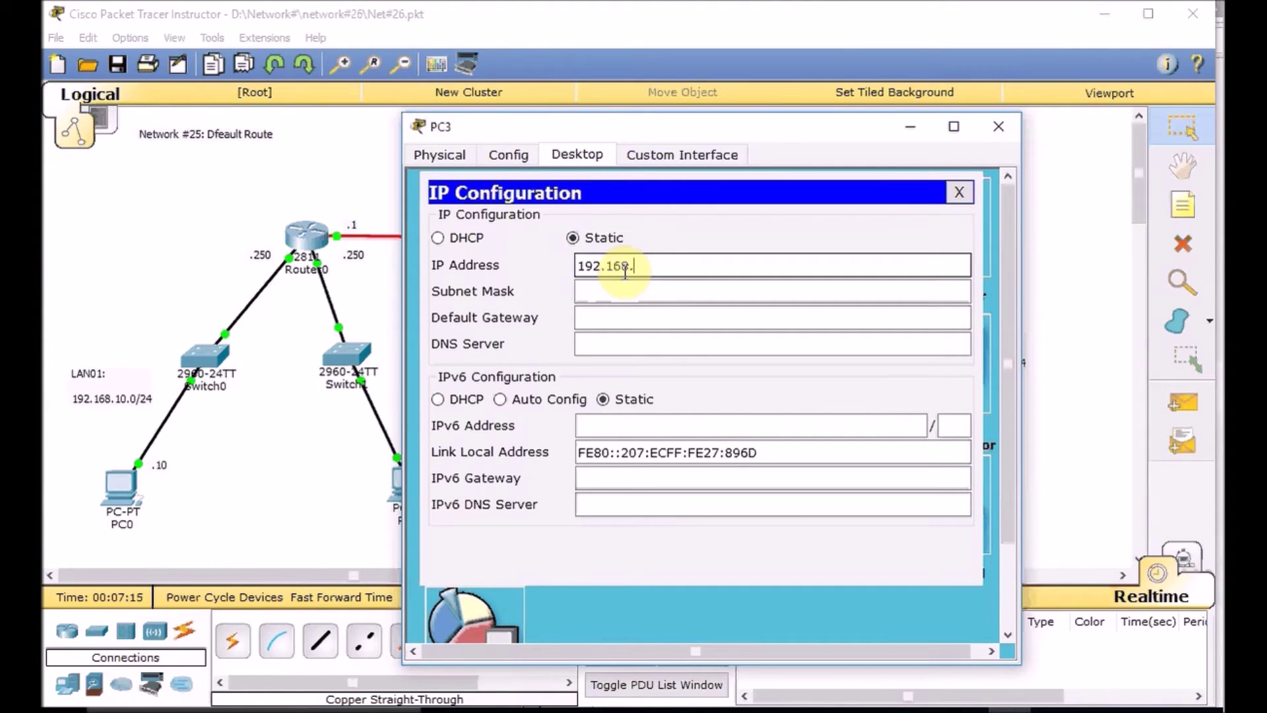
type("192.168.40.10")
key("Tab")
key("Tab")
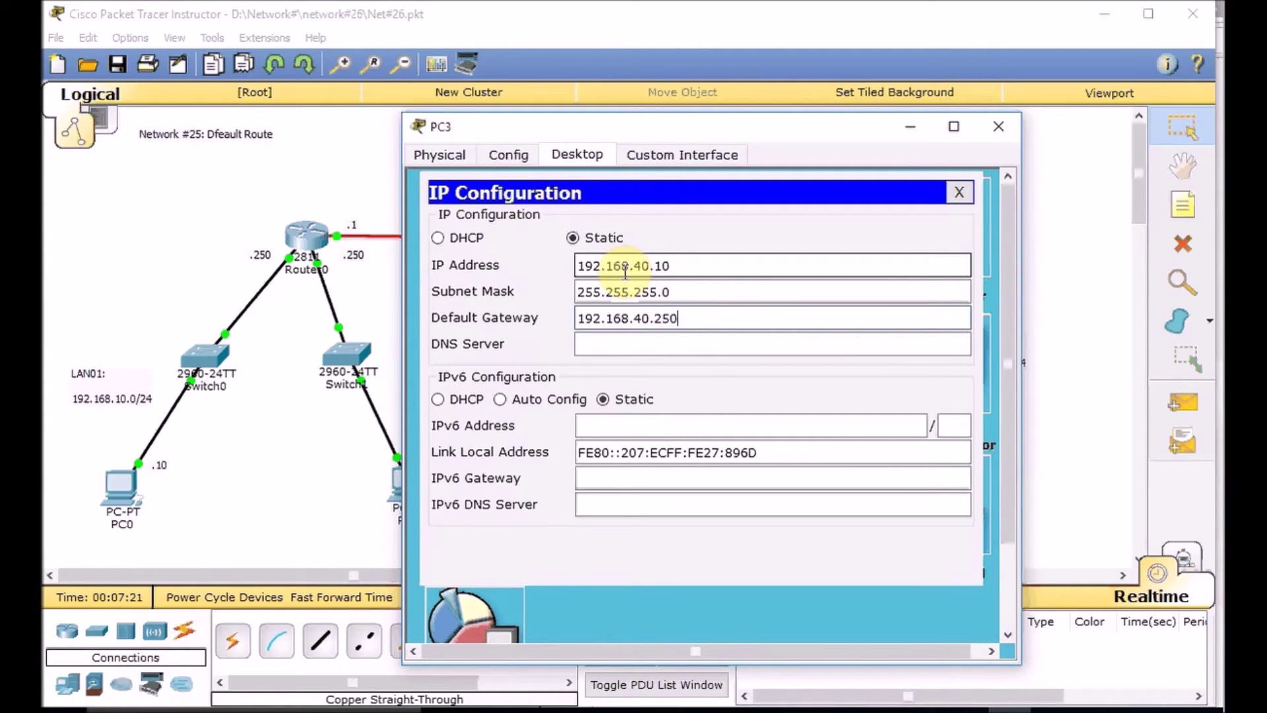
left_click(959, 192)
left_click(999, 127)
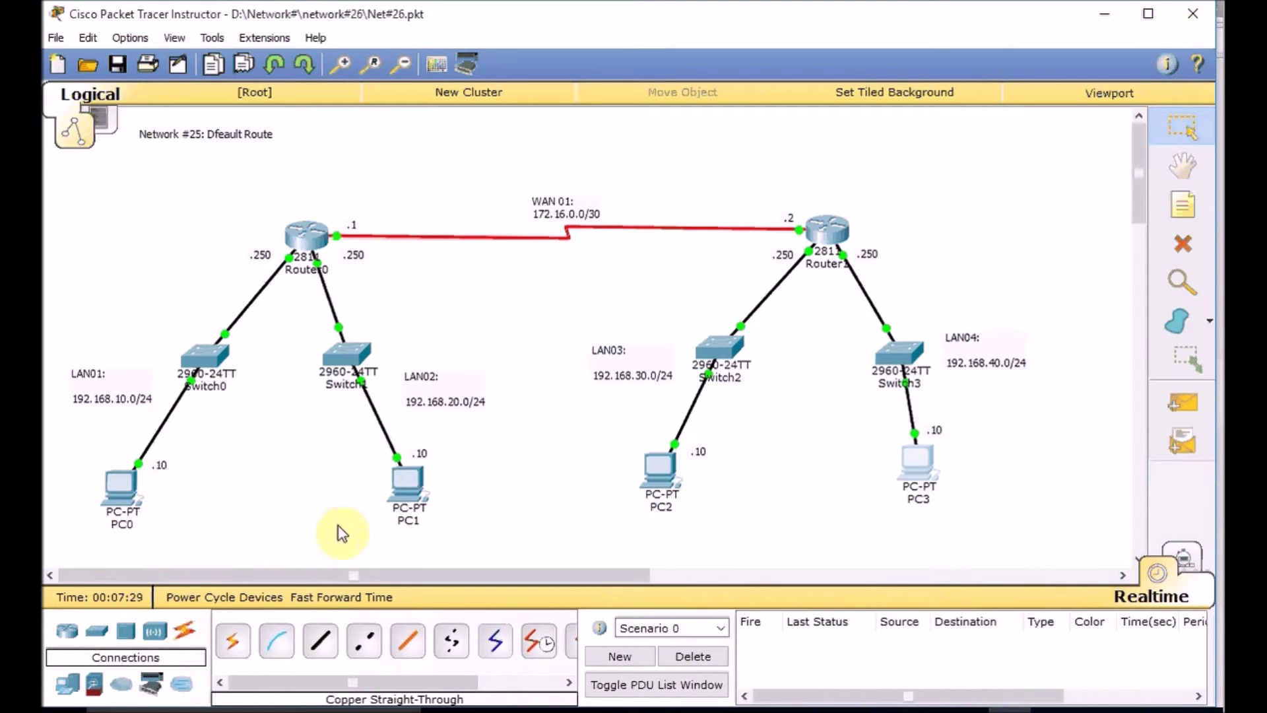
Step: From PC1, ping 192.168.30.10 (4/4 replies) and 192.168.40.10 (unreachable)
left_click(412, 491)
left_click(577, 154)
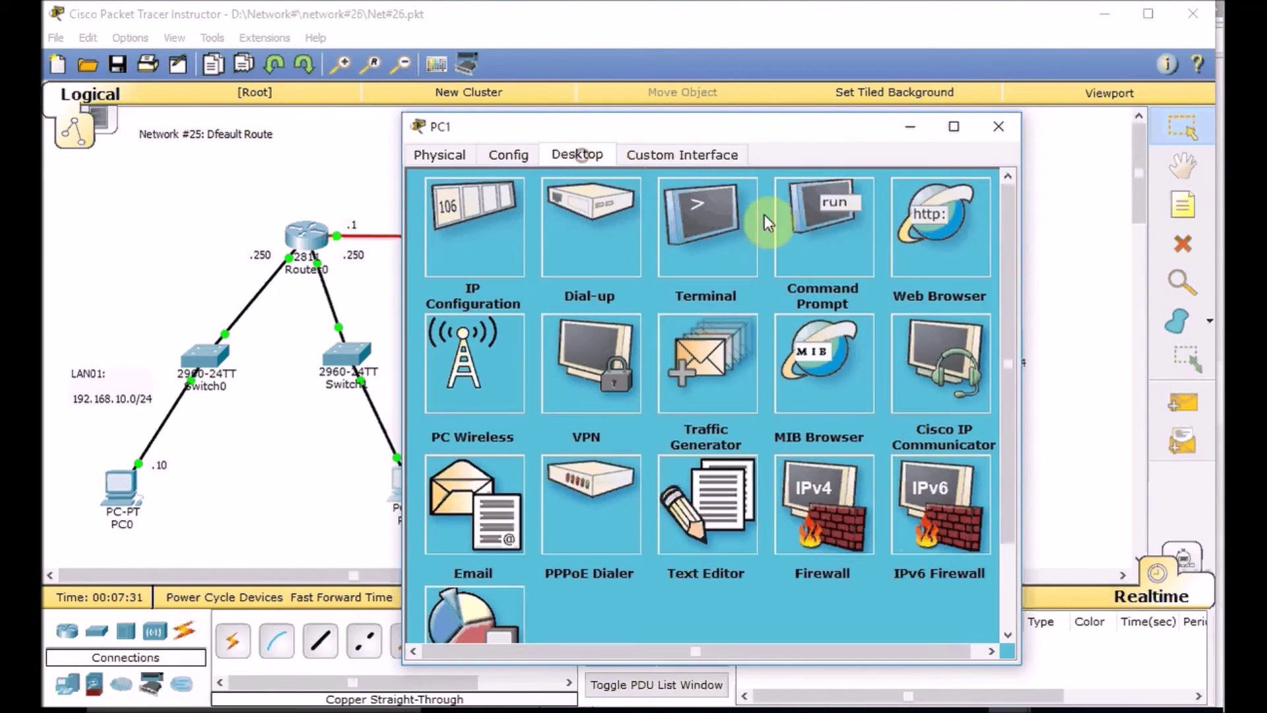
left_click(814, 232)
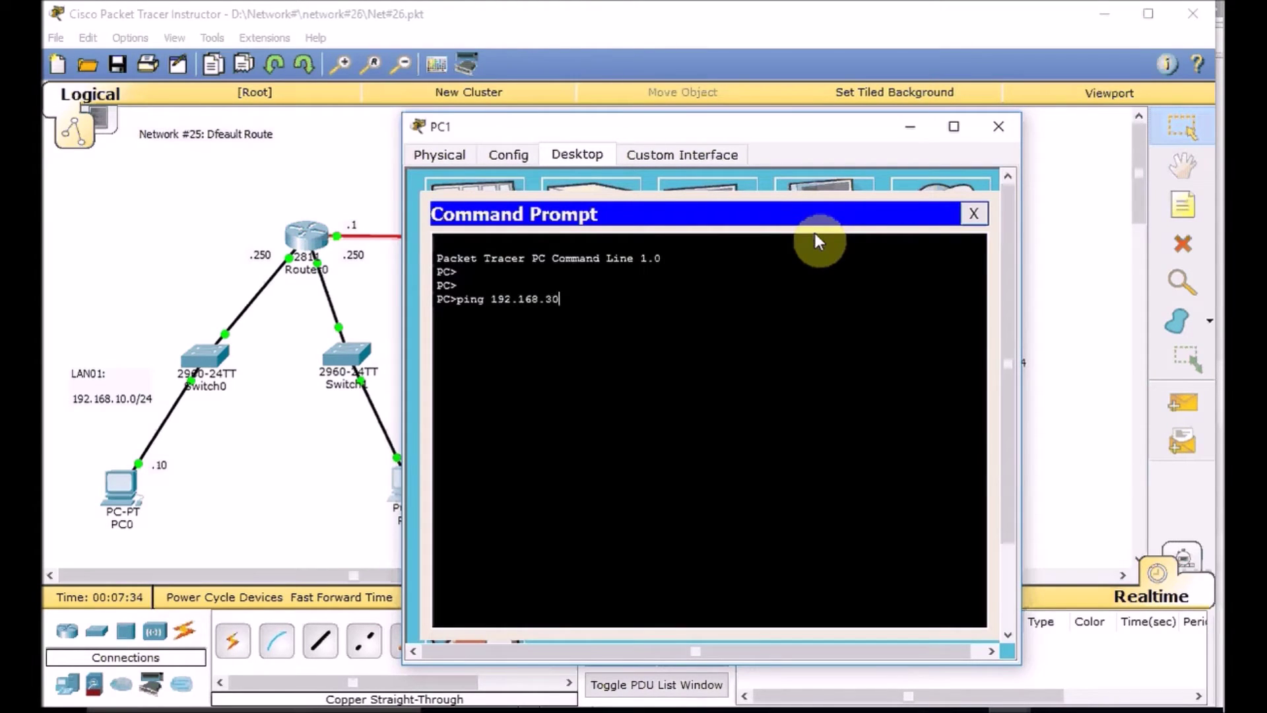
type("0")
key("Return")
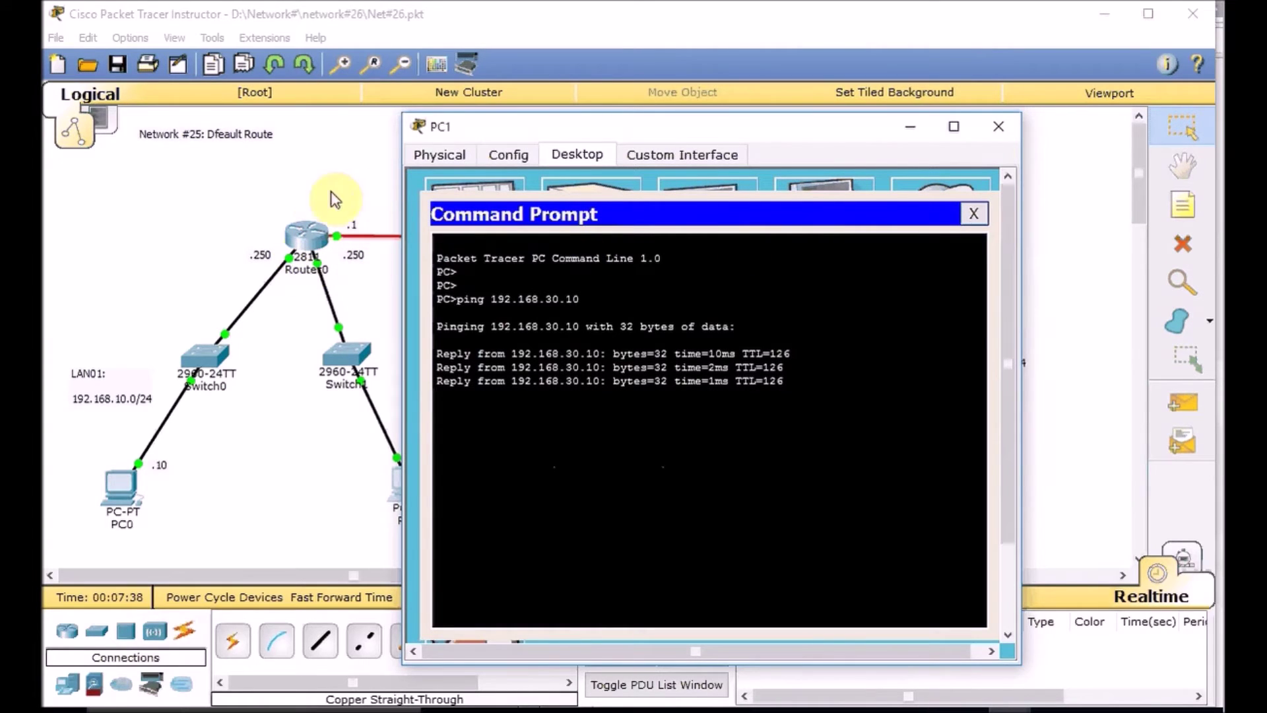
key("Up")
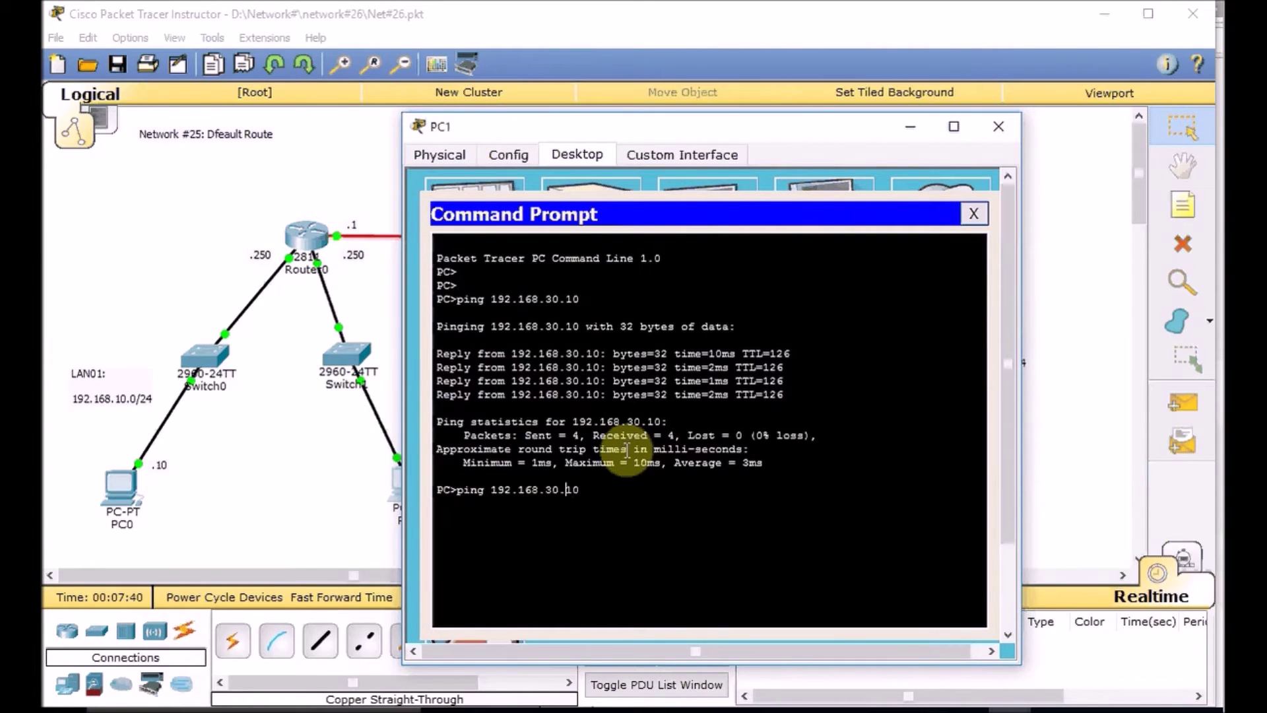
key("Return")
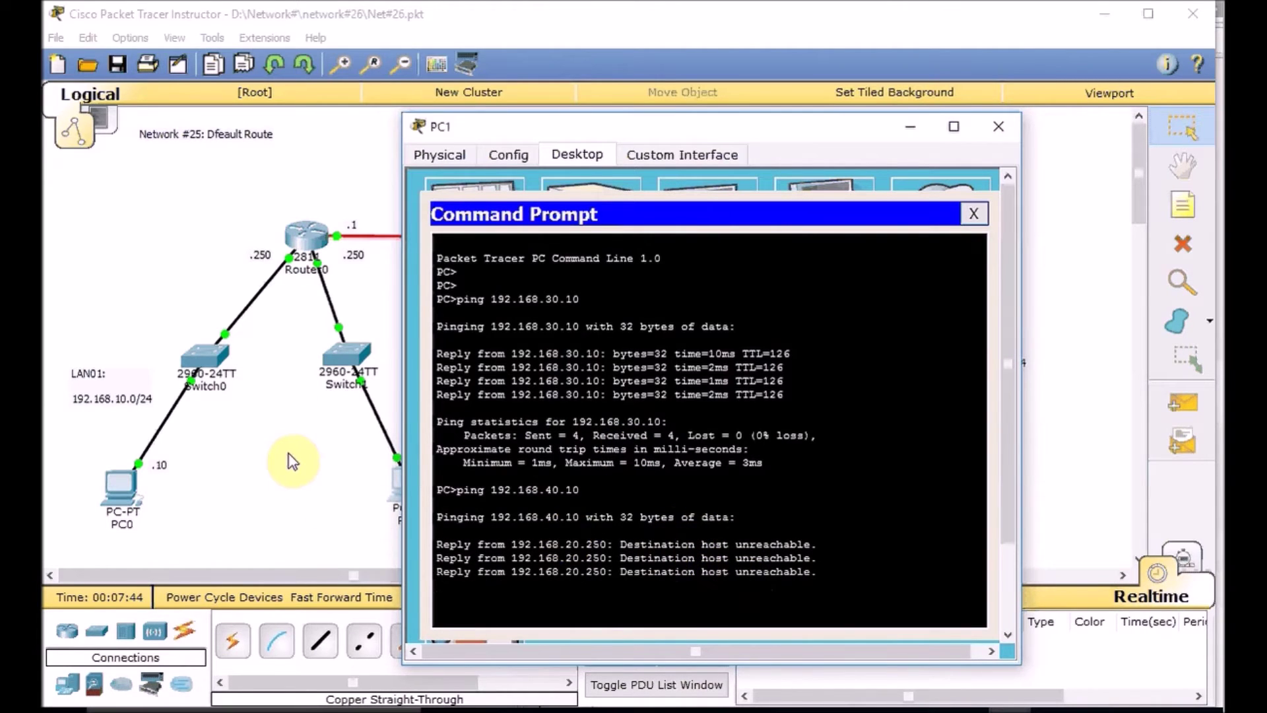
left_click(311, 239)
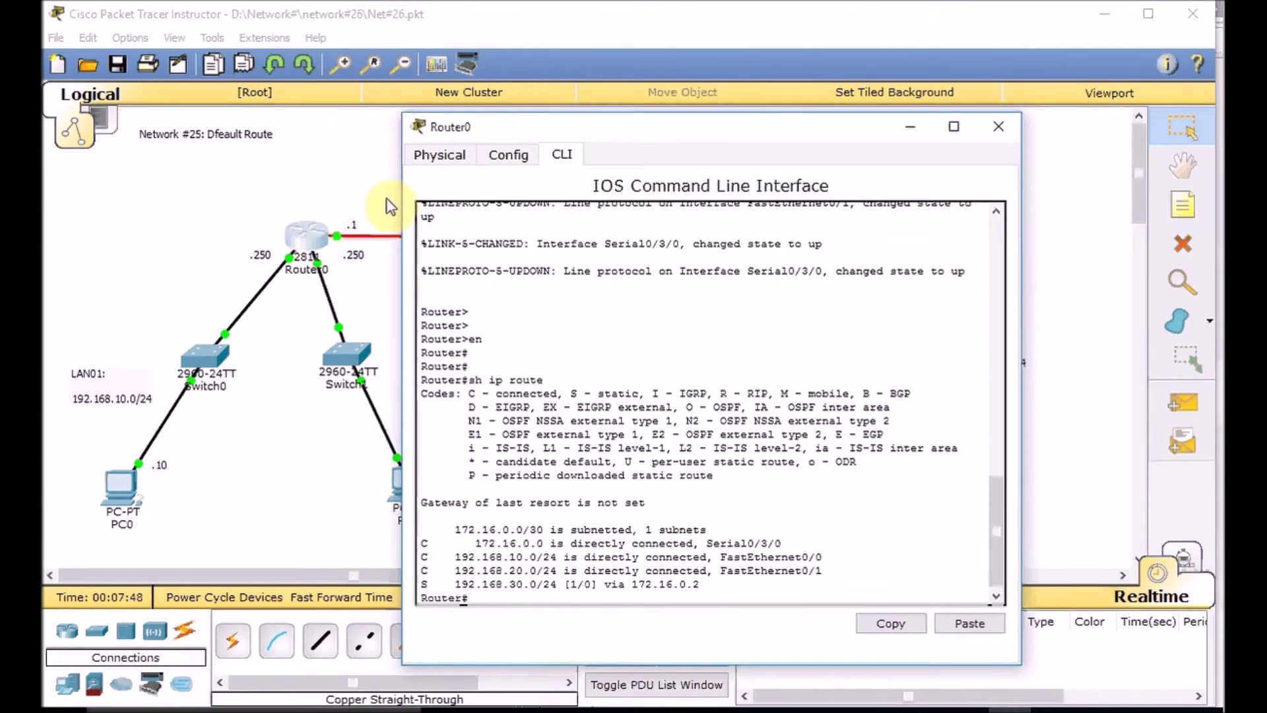
Step: Run ping -t 192.168.40.10 from PC0, which returns destination host unreachable
left_click_drag(552, 136, 800, 100)
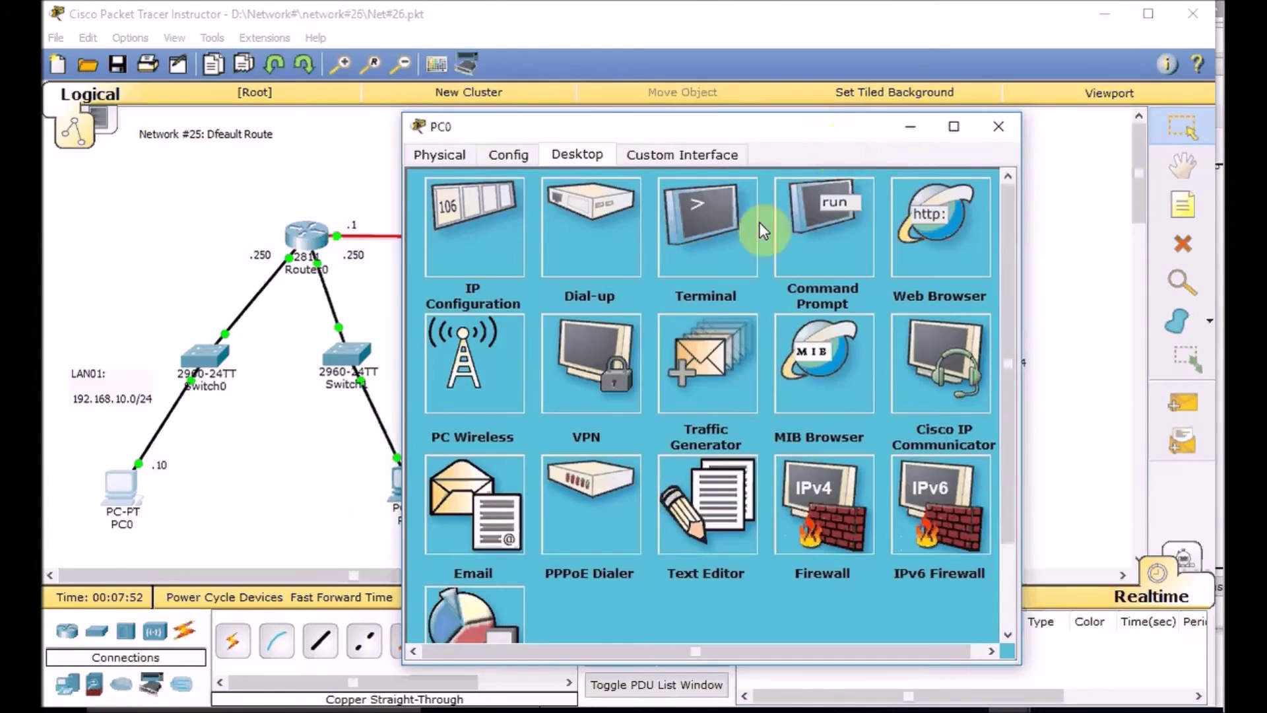
left_click(812, 255)
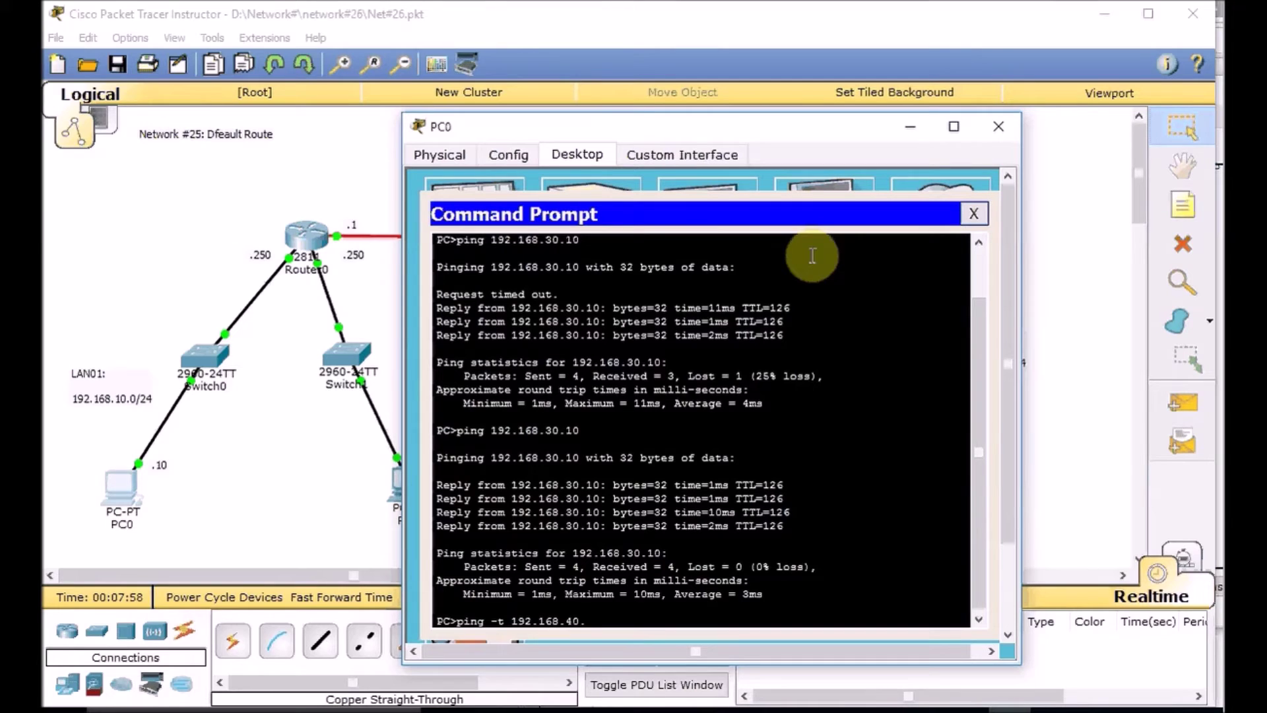
key("Return")
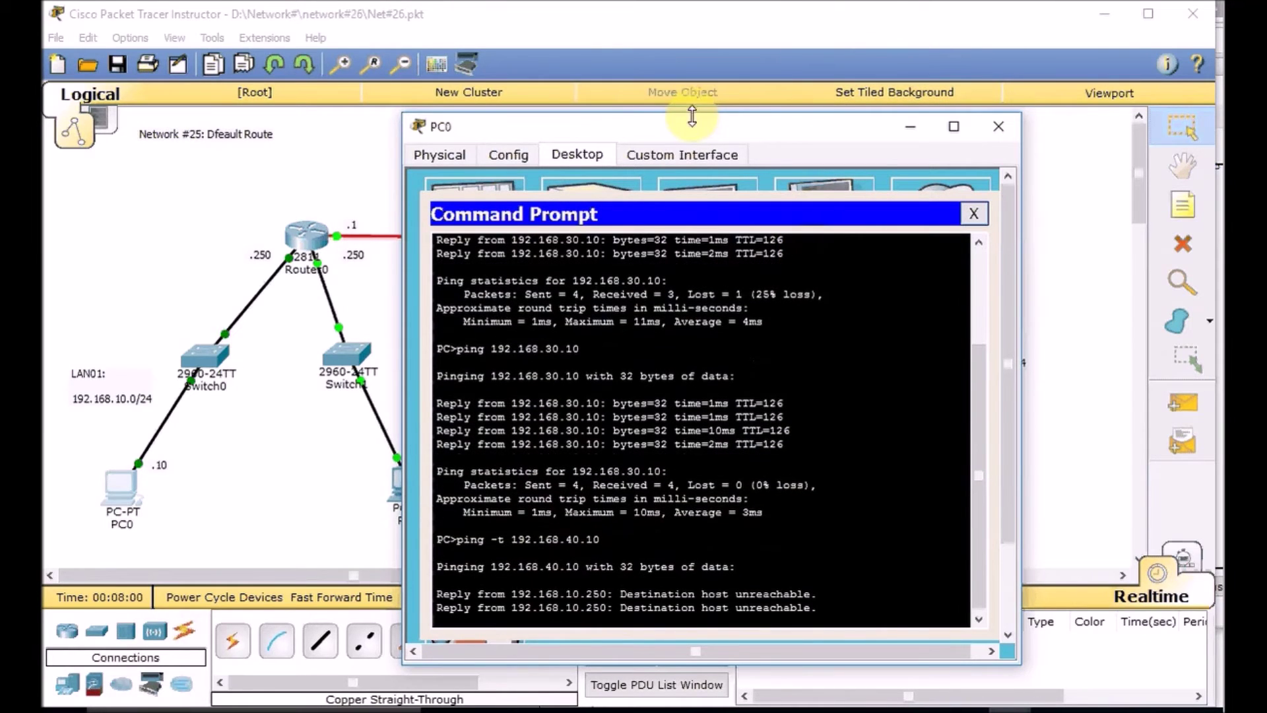
left_click_drag(683, 127, 320, 73)
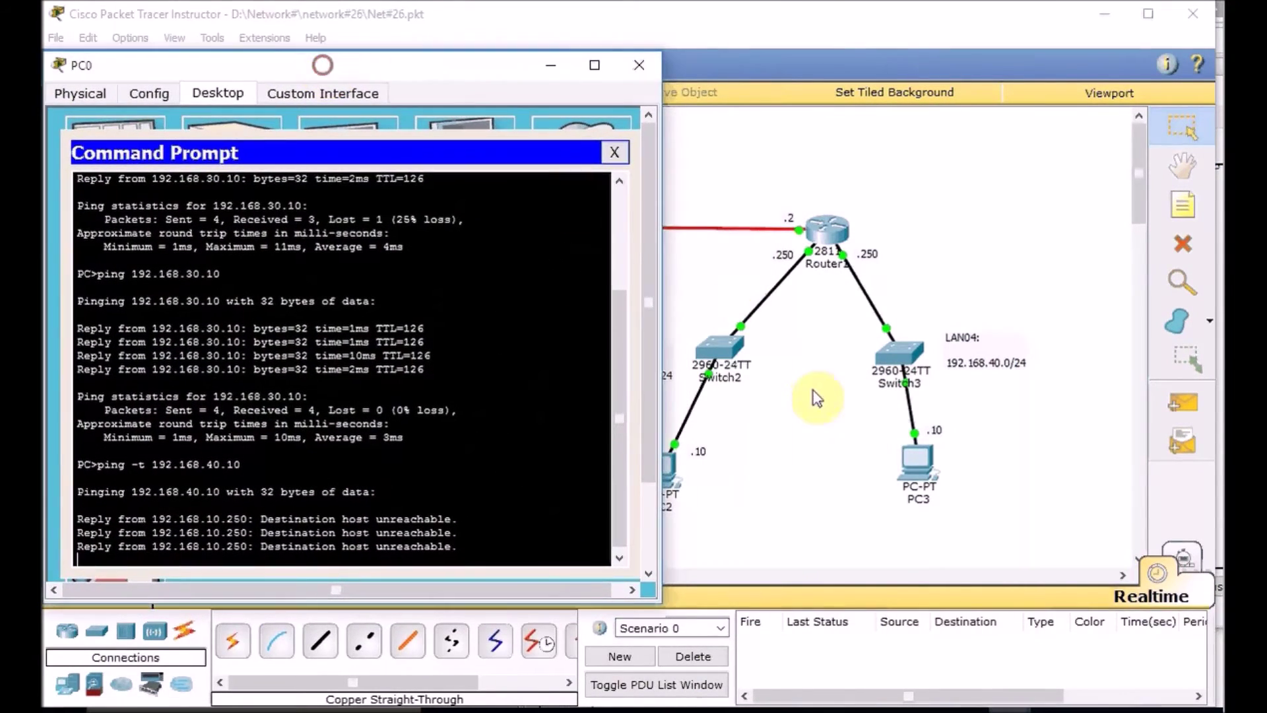
left_click(802, 458)
left_click(407, 484)
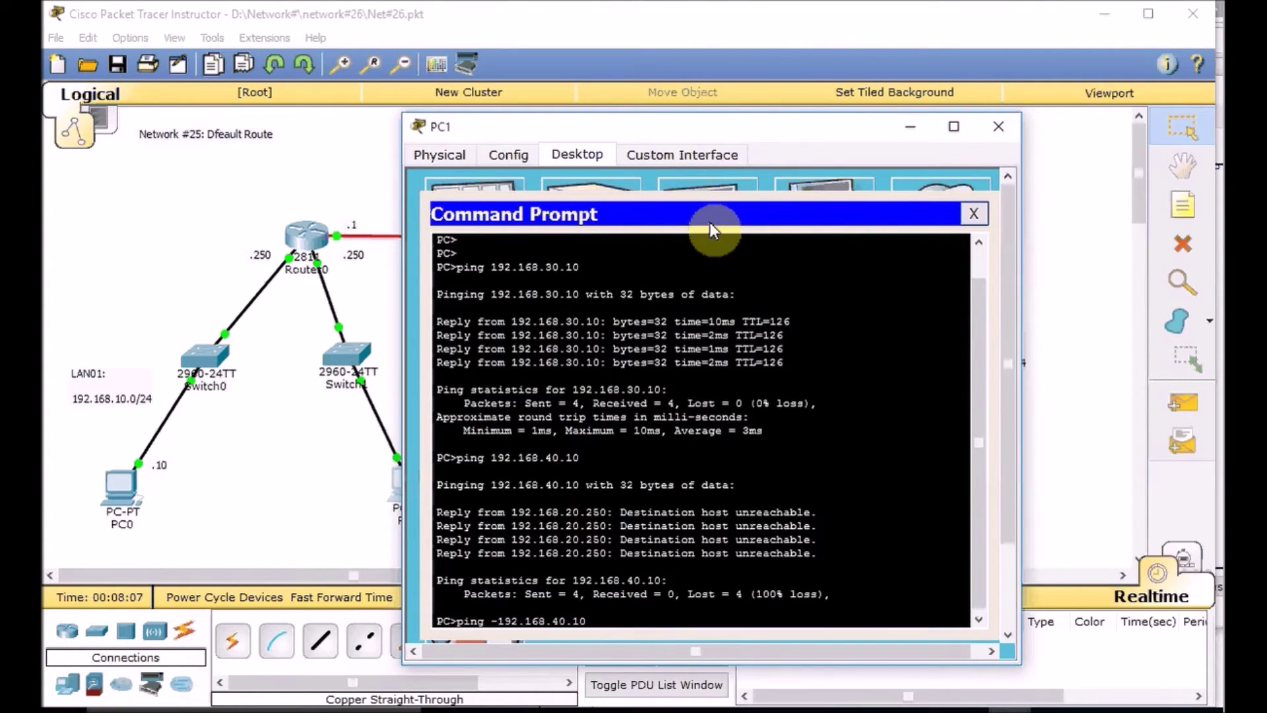
Step: Run ping -t 192.168.40.10 on PC1 too and arrange the PC0 and PC1 windows
type("t")
key("Return")
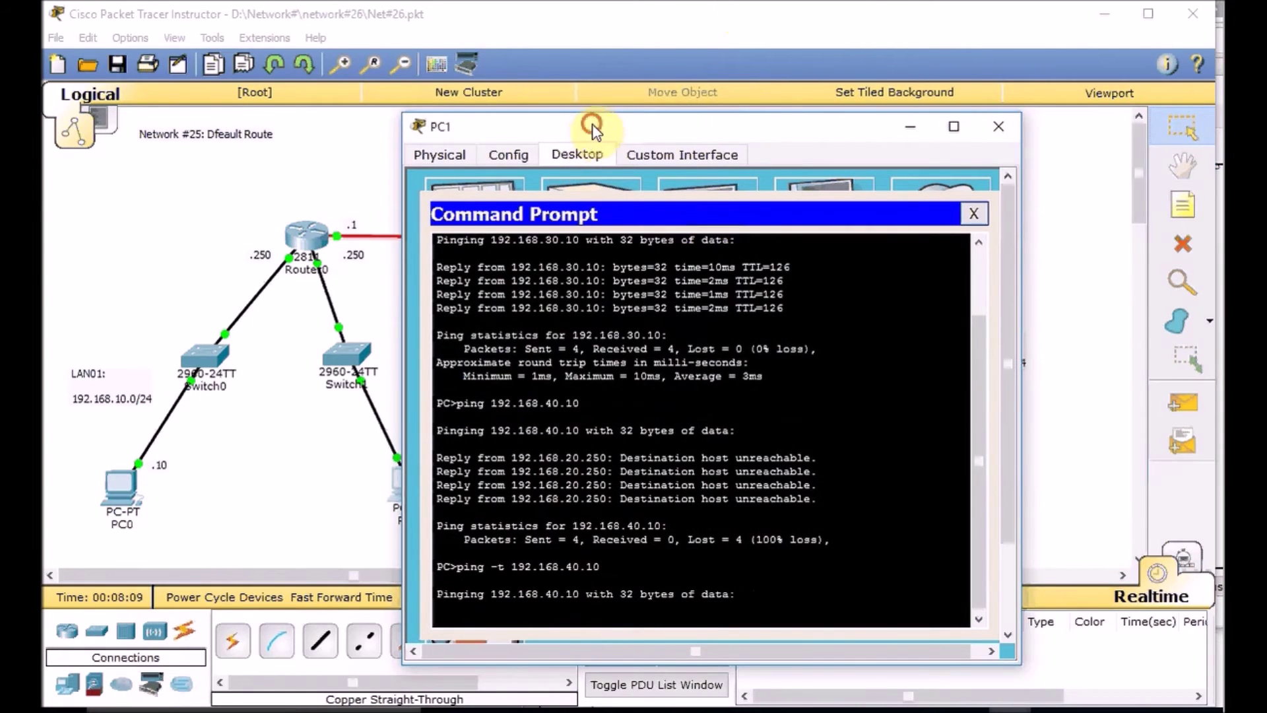
left_click_drag(592, 124, 559, 59)
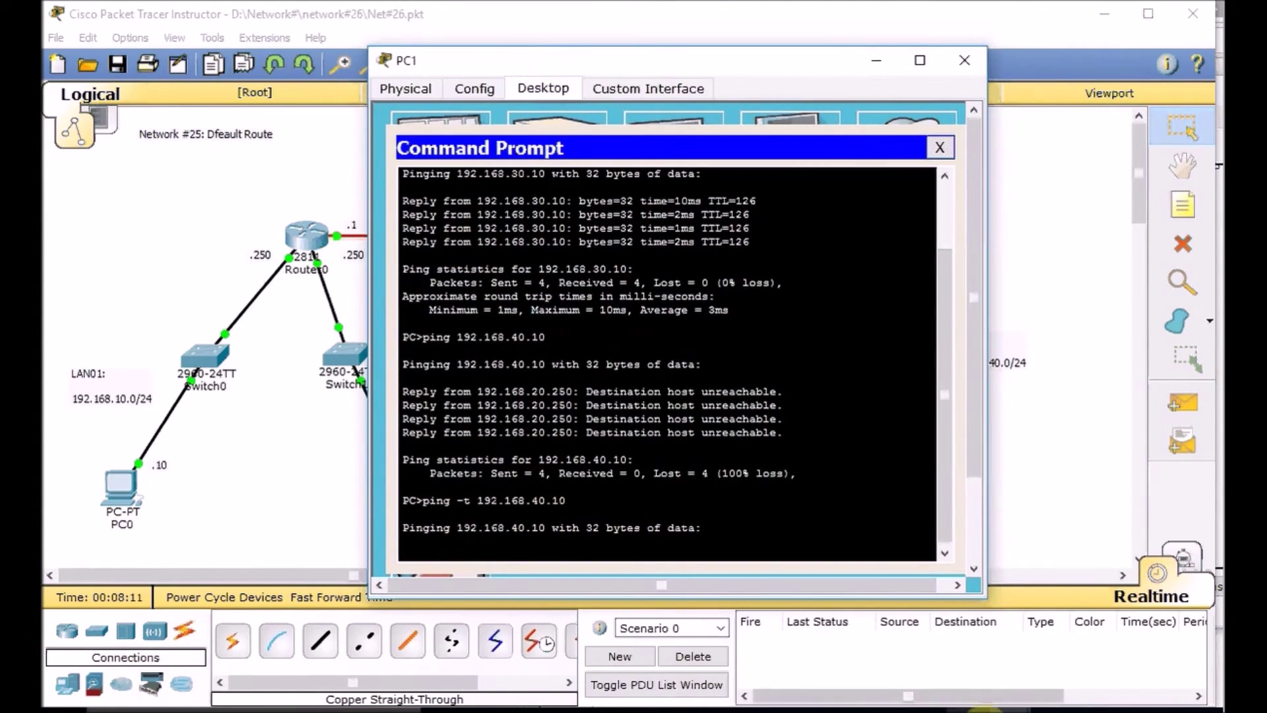
left_click(978, 710)
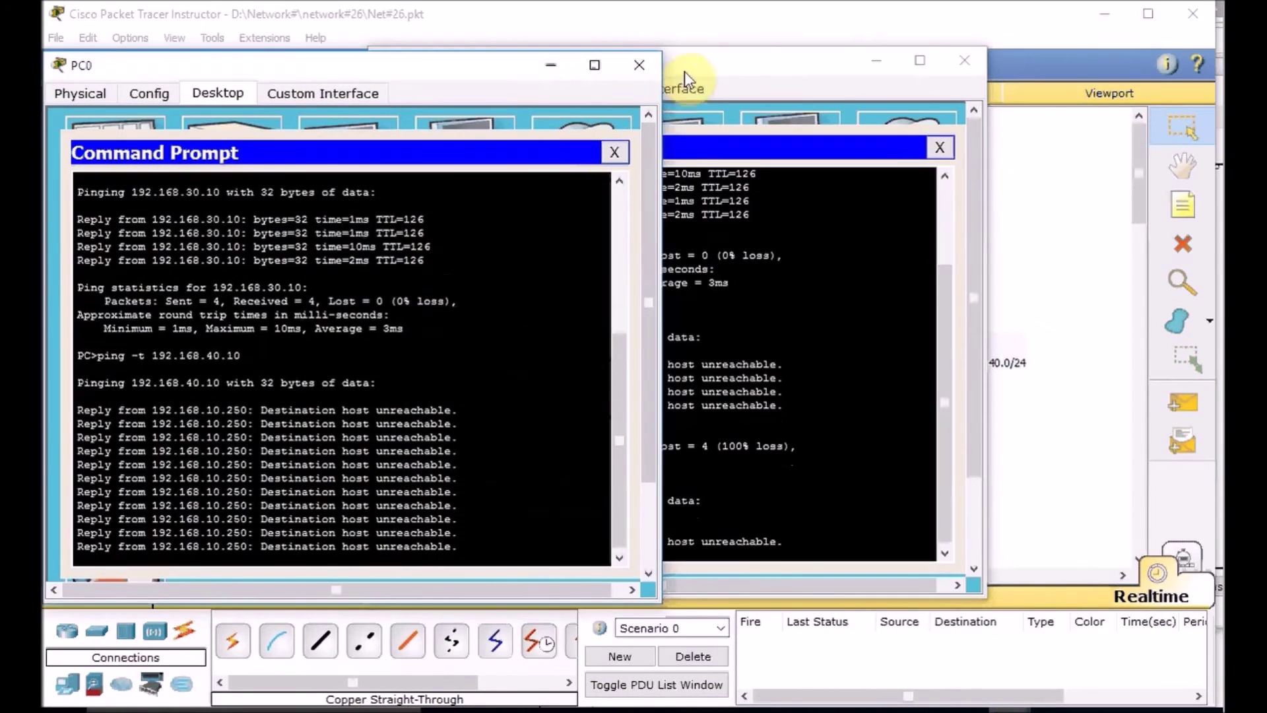
left_click(685, 71)
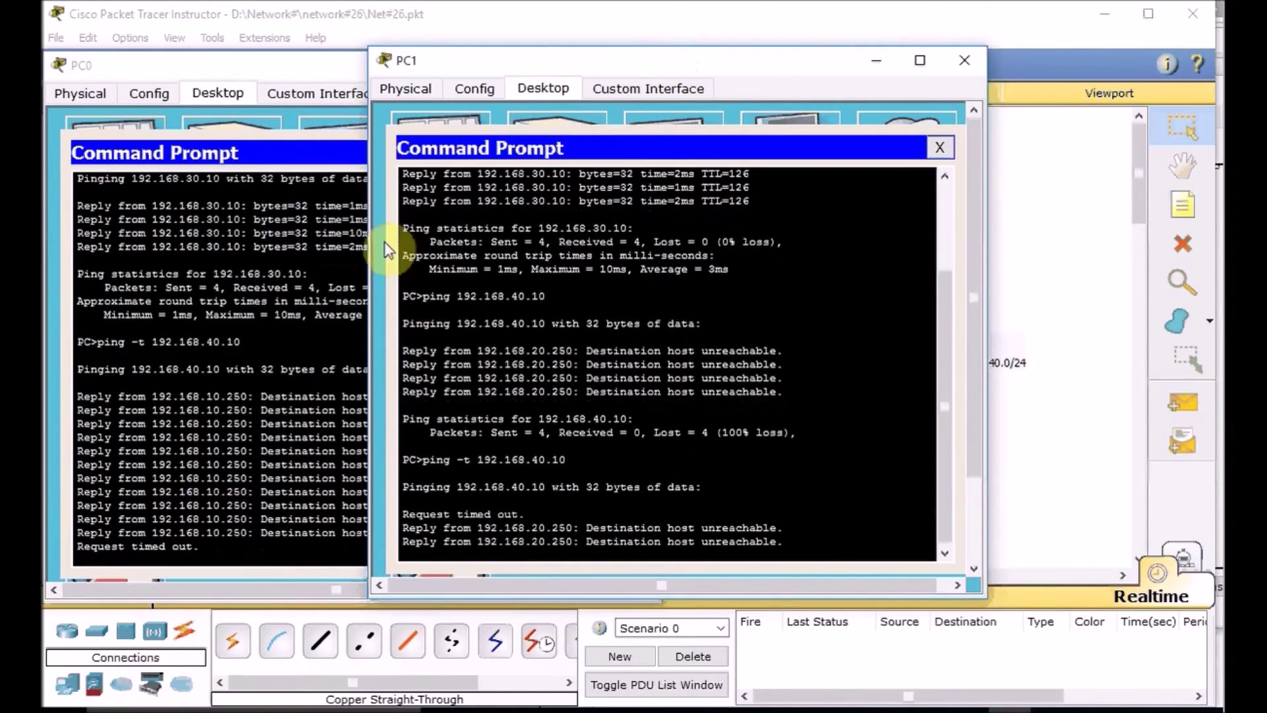
left_click(269, 71)
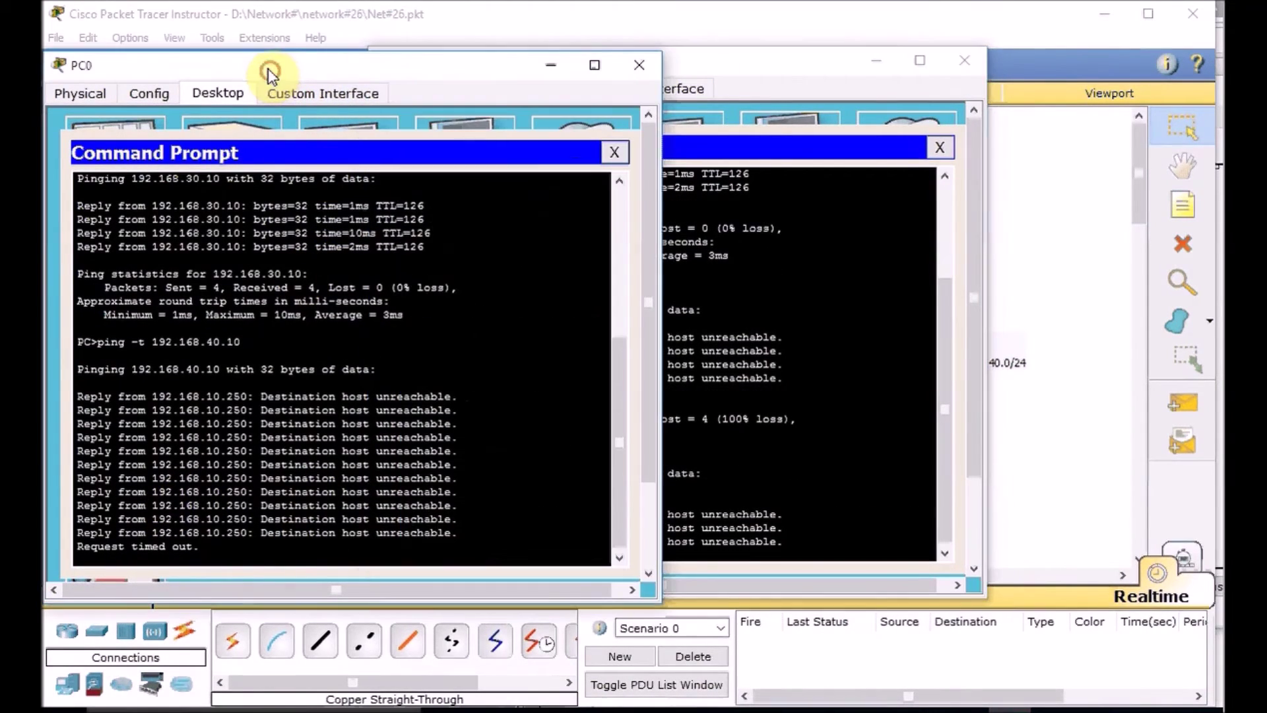
left_click(748, 67)
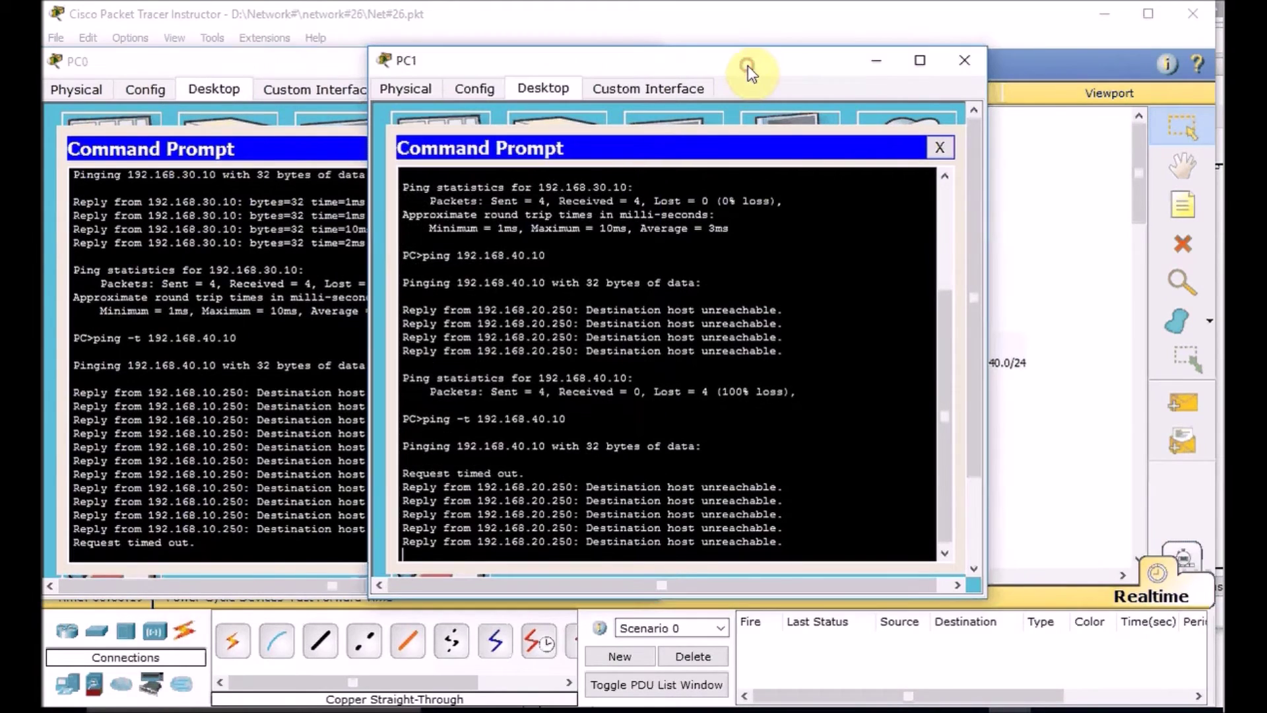
Step: Open Router0's CLI and place it alongside the PC0 and PC1 ping windows
left_click(1062, 513)
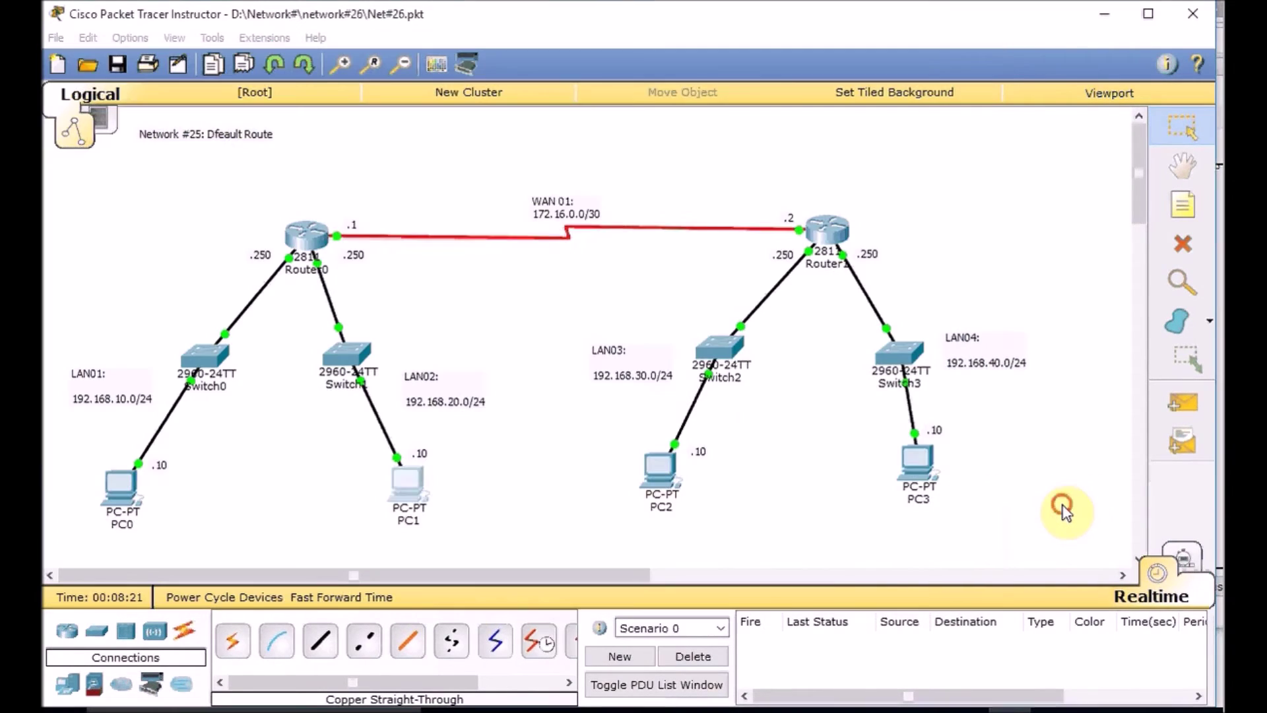
left_click(290, 236)
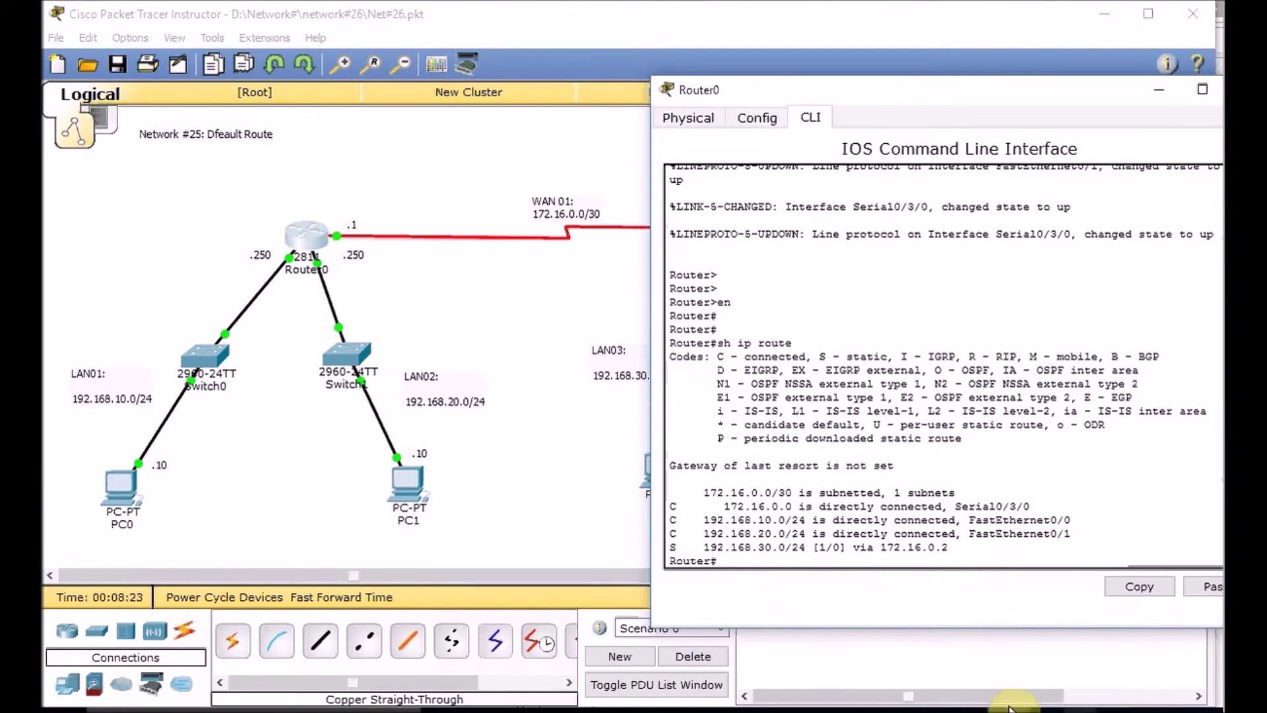
mouse_move(854, 693)
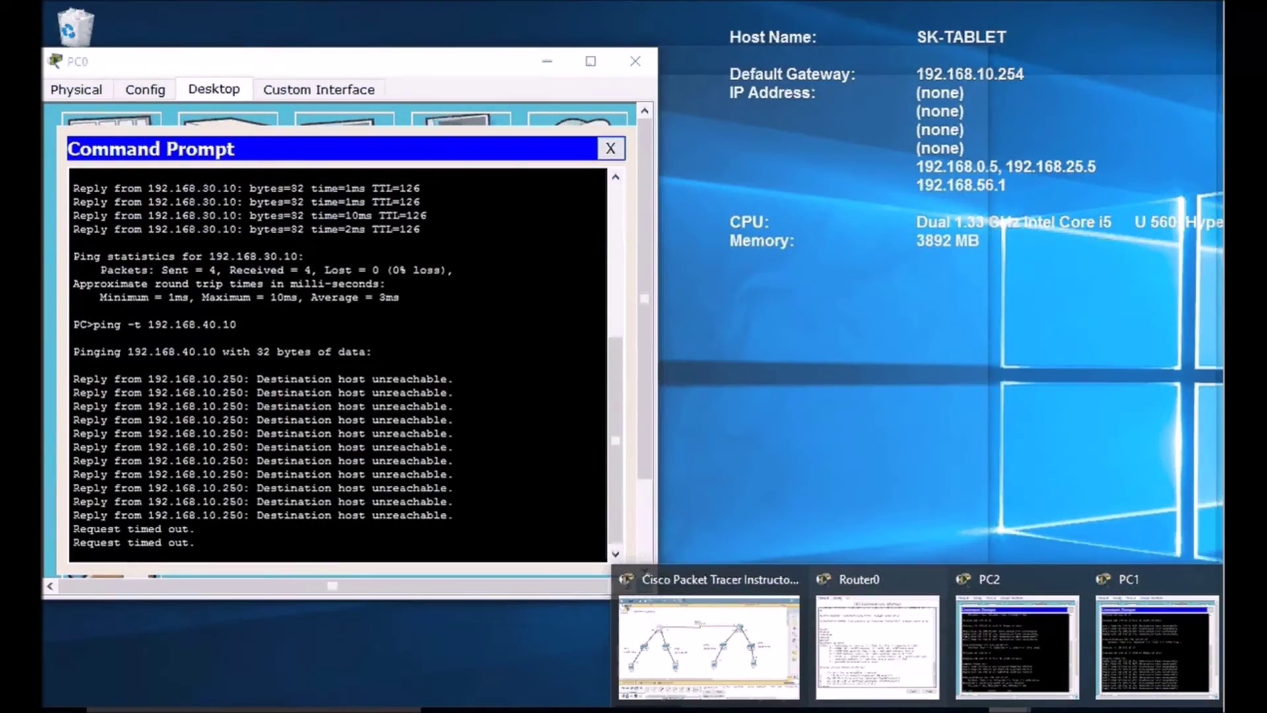
left_click(1180, 674)
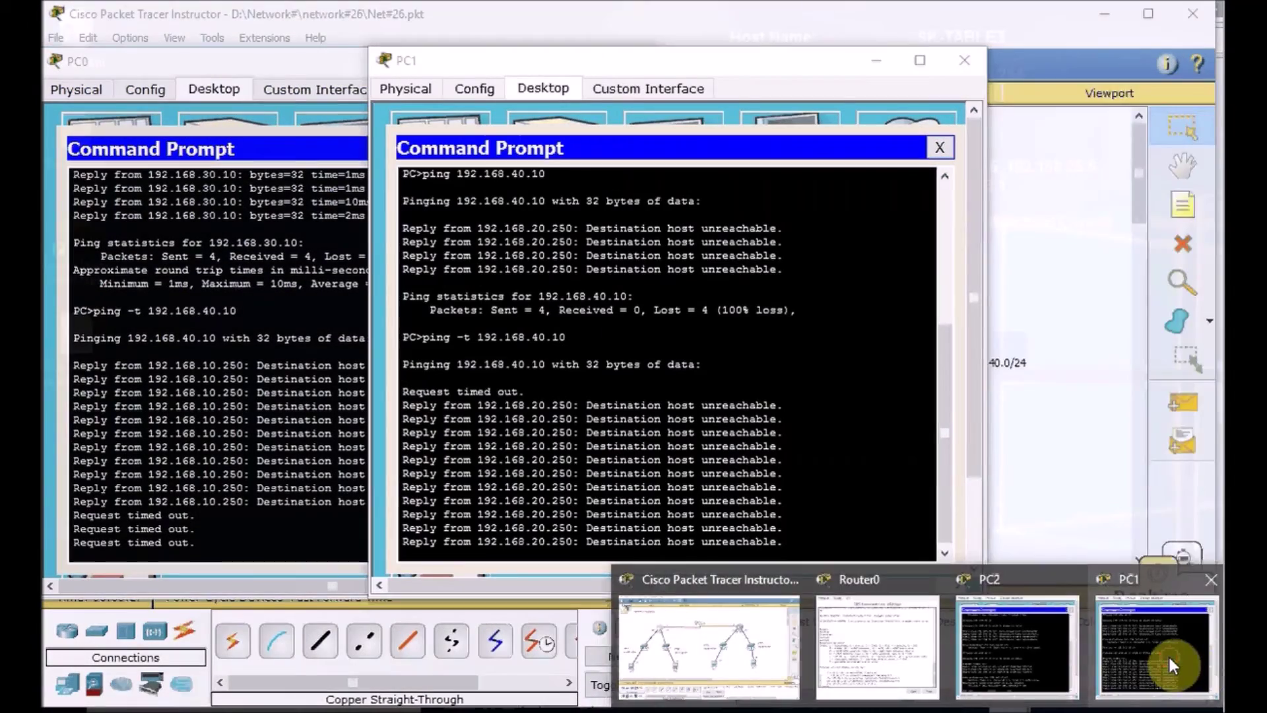
left_click(1168, 655)
left_click(1033, 603)
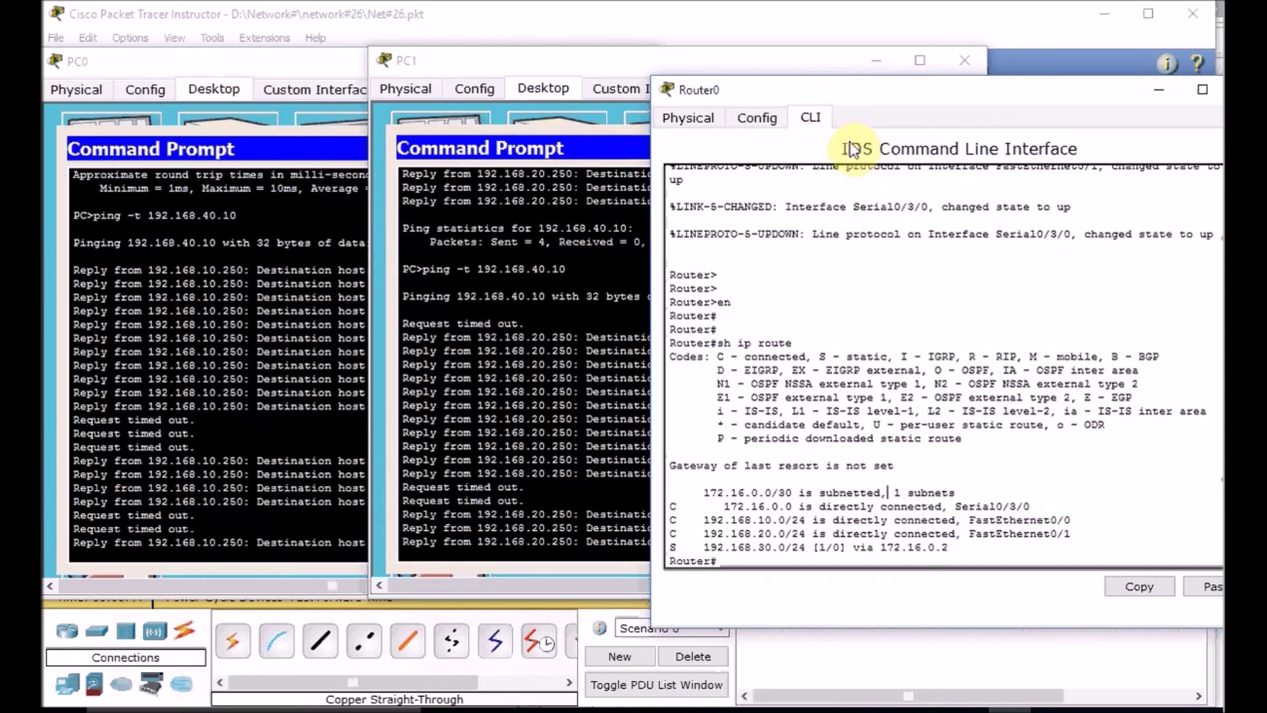
Step: On Router0, remove the 192.168.30.0 static route and enter default route via 172.16.0.2
type("nf t")
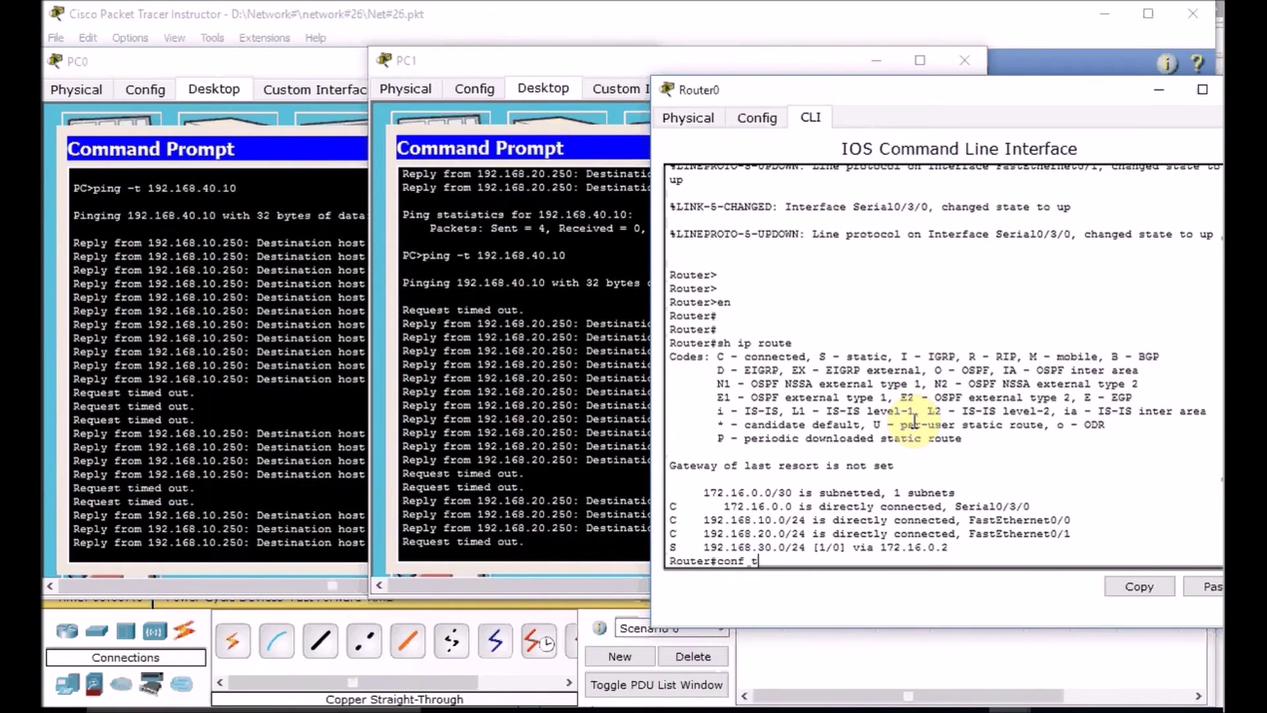
key("Return")
type("no ")
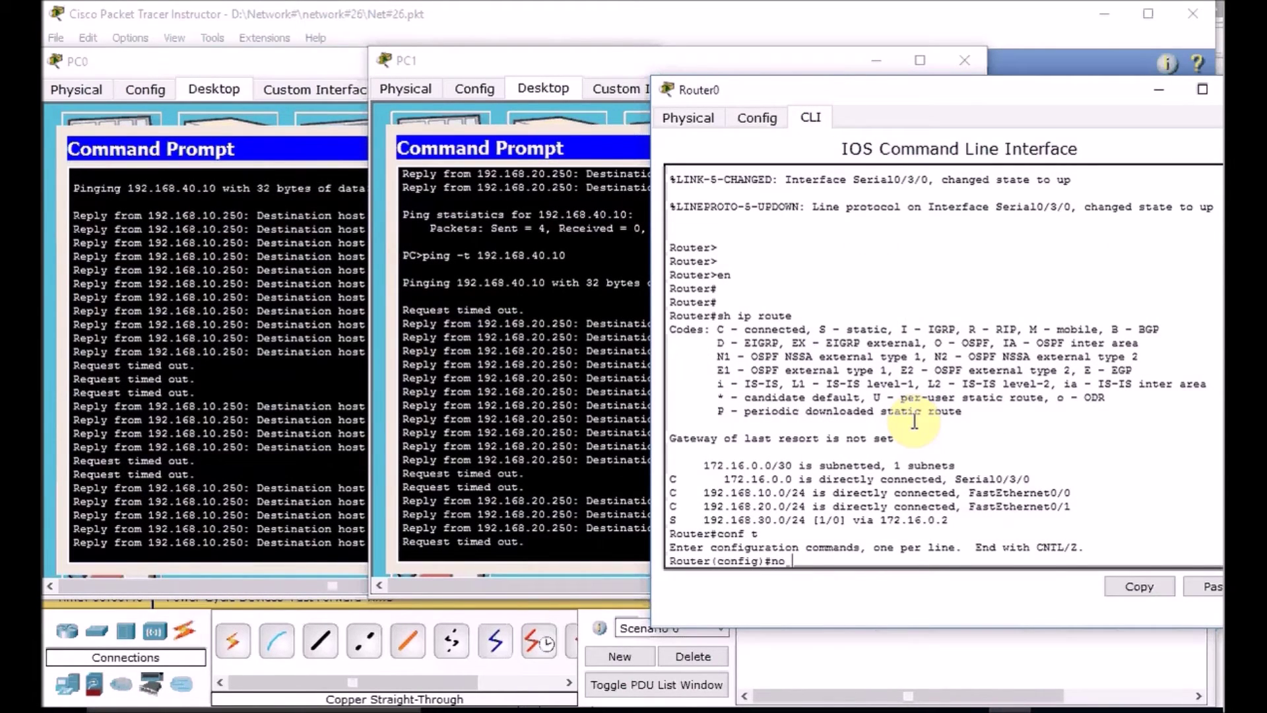
type("ip route 19")
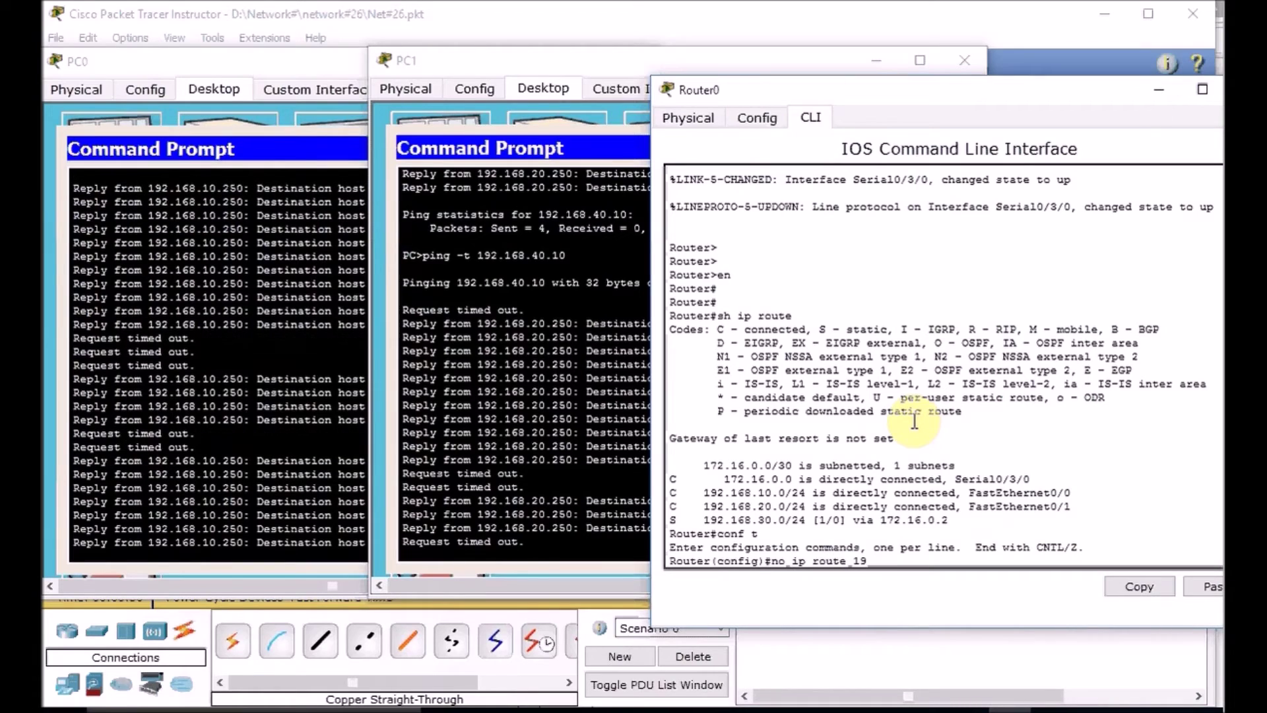
type("2.168.30.0 2")
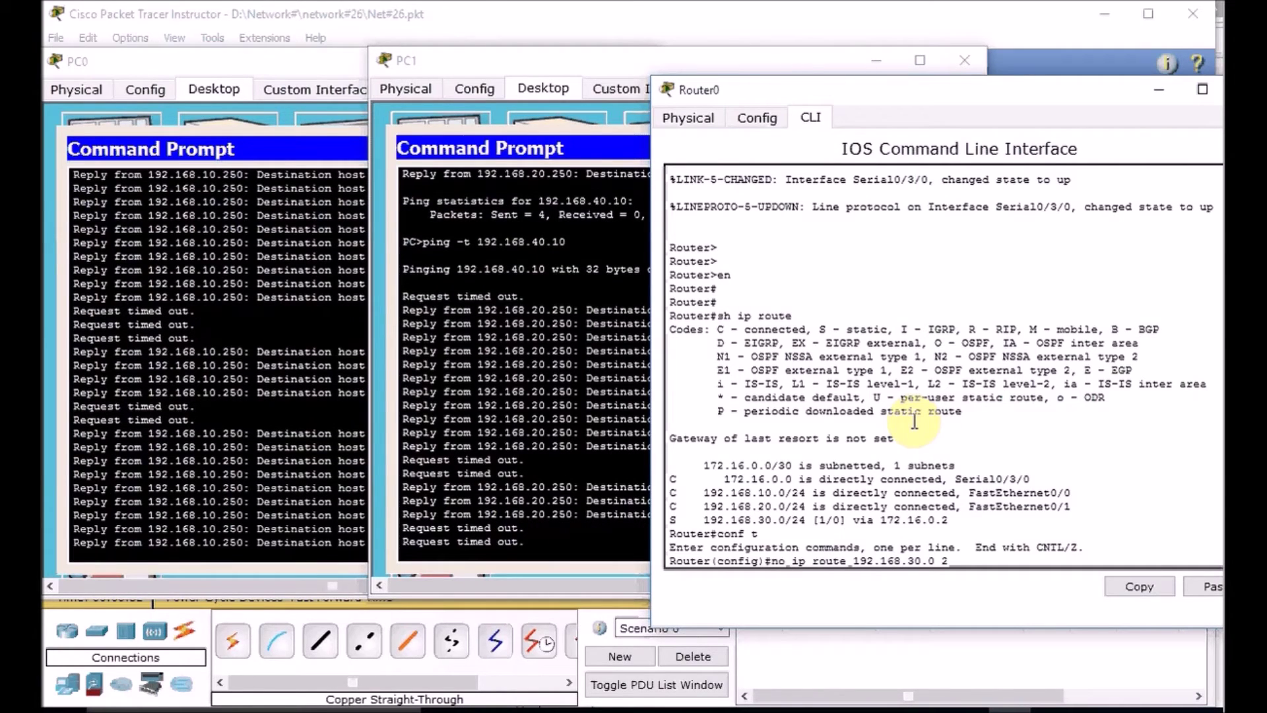
type("5")
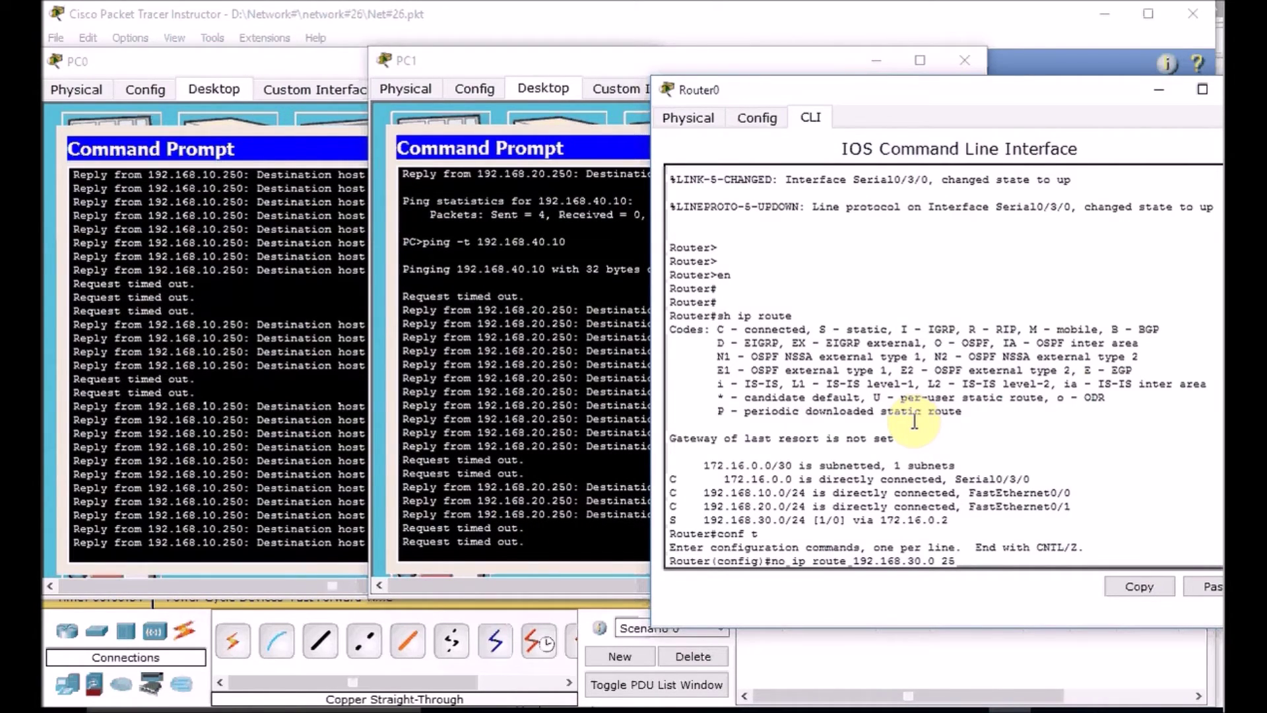
type(".2555")
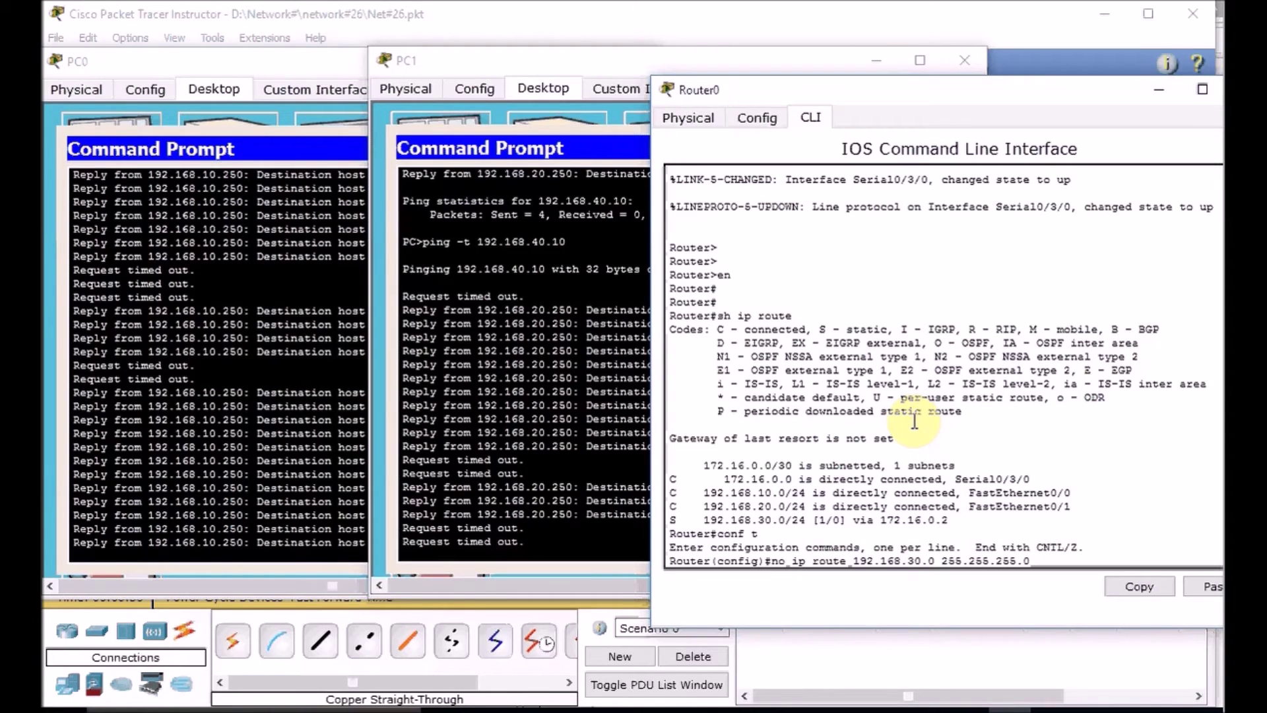
type(".255.0")
key("Return")
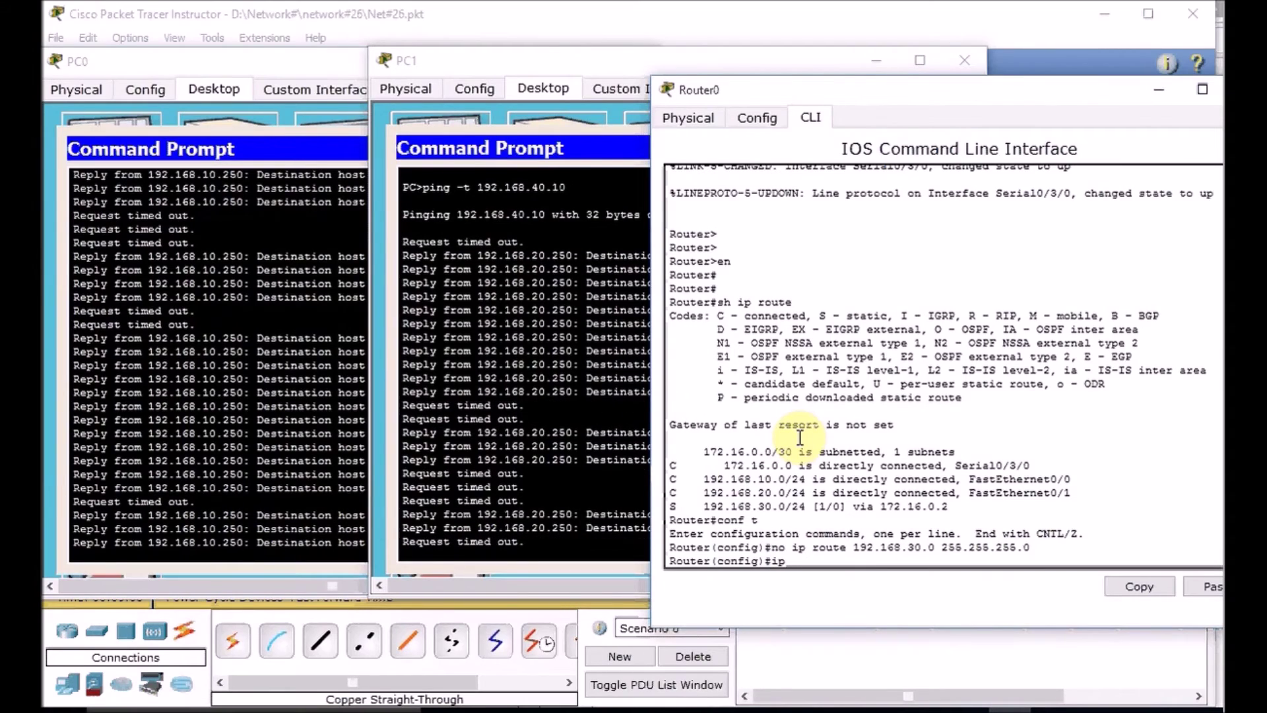
type("route ")
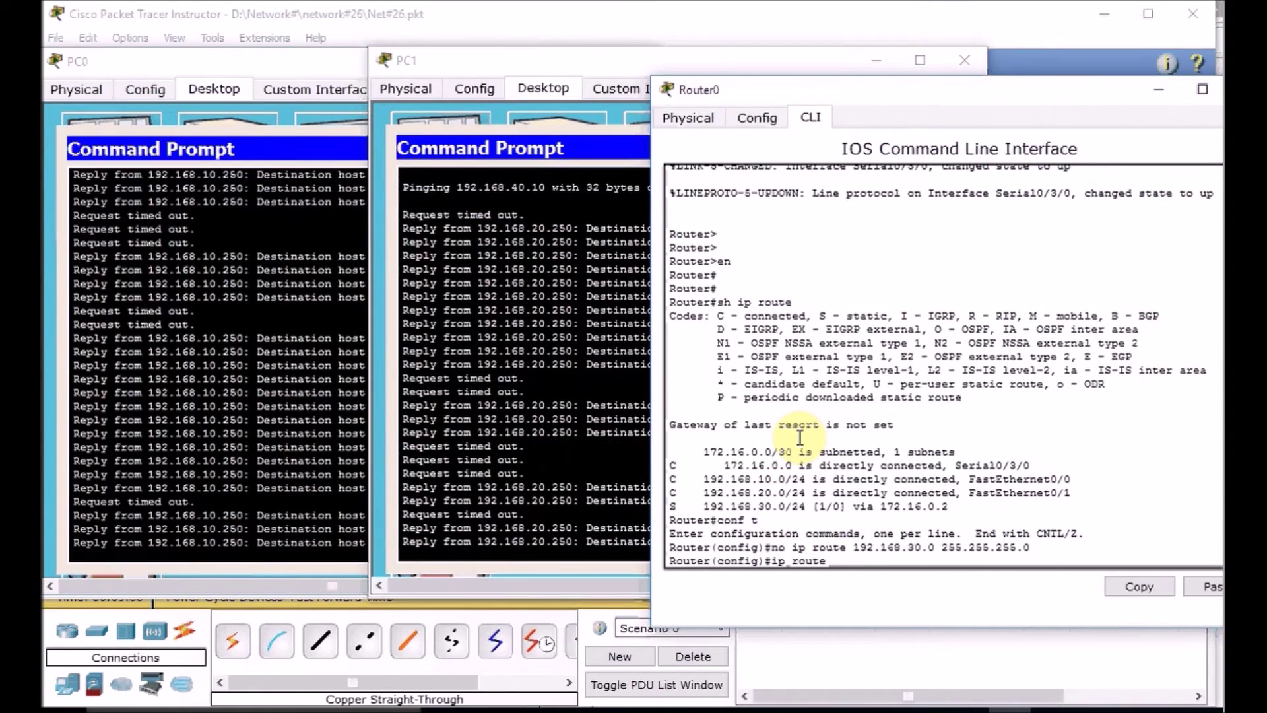
type("0.0.0.0")
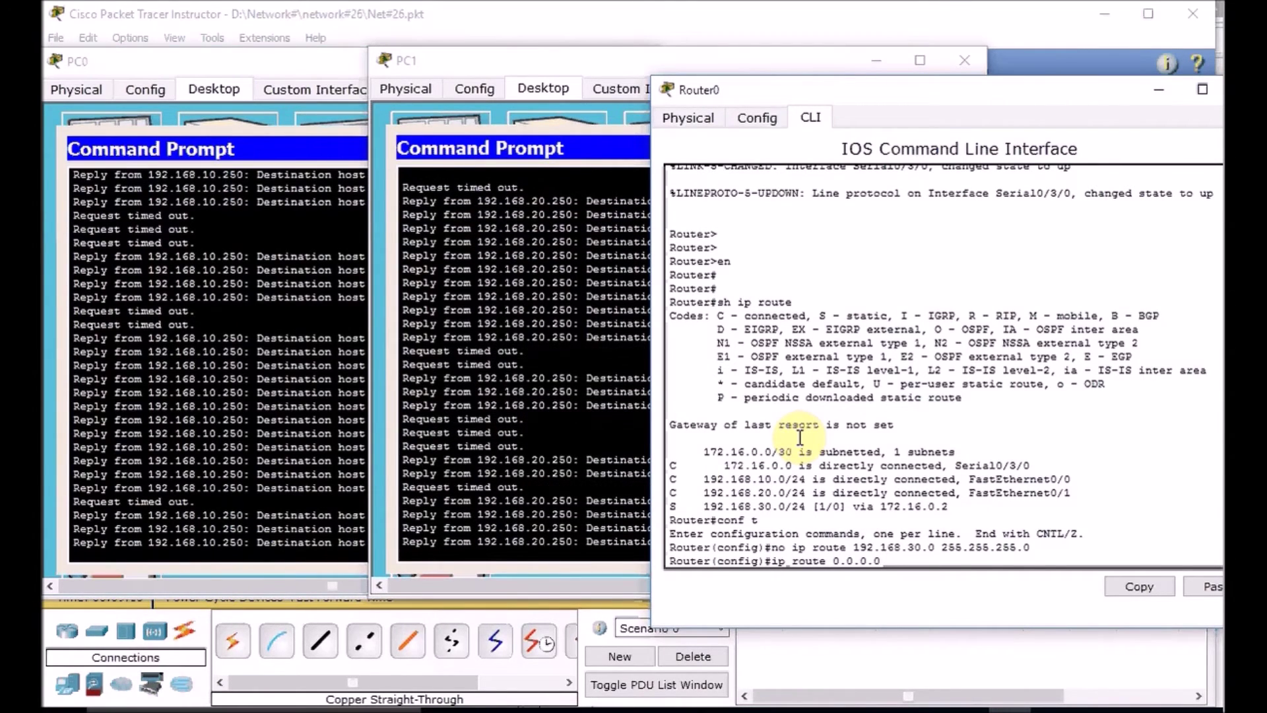
type(" 0.0.0.")
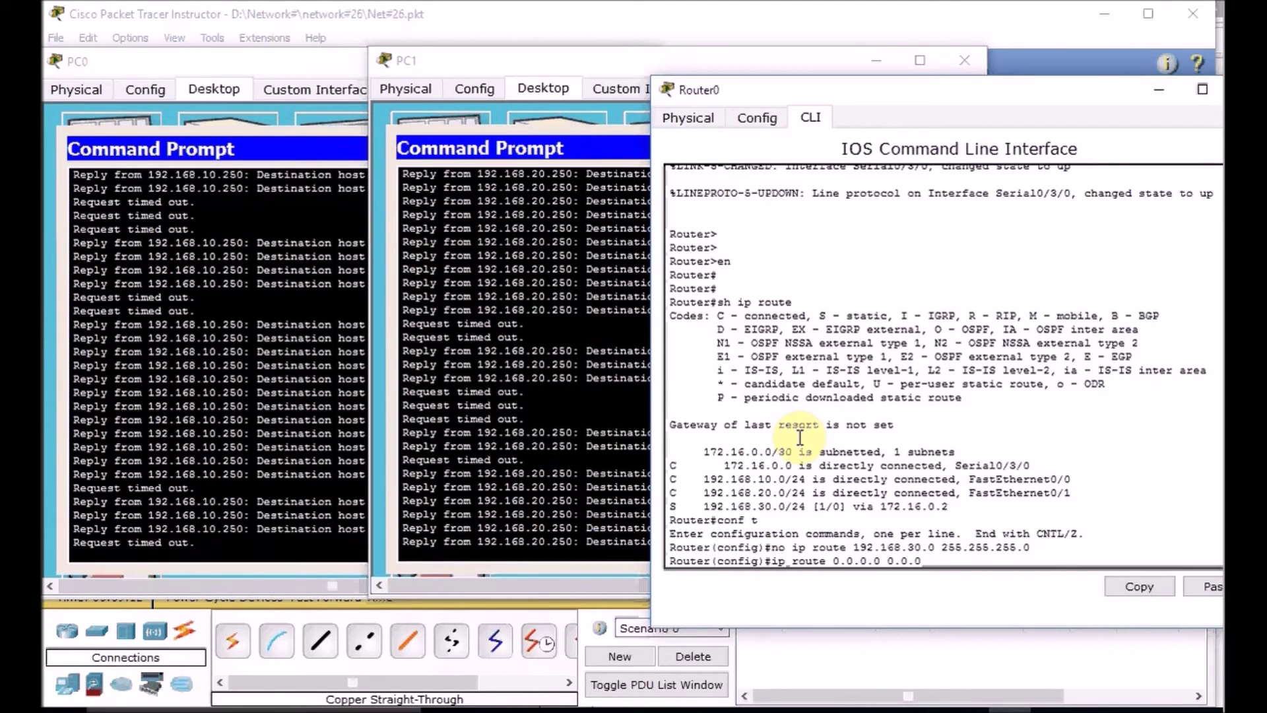
type("0 172")
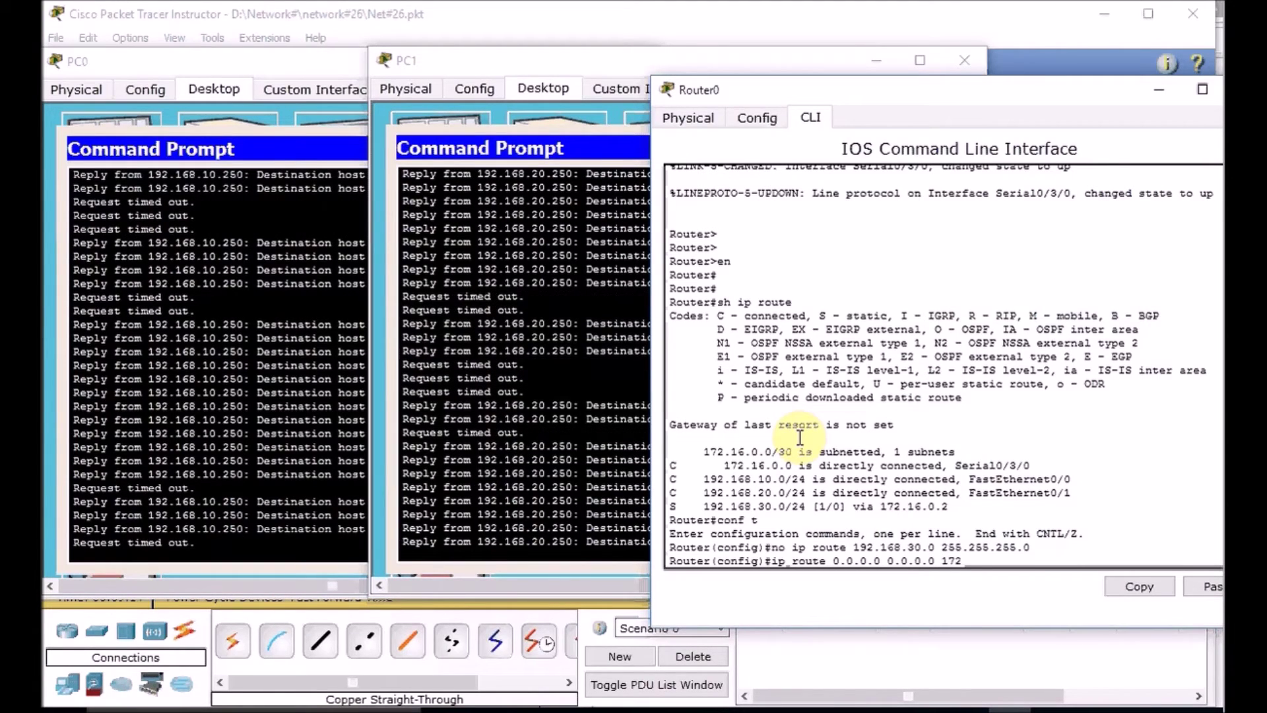
type(".16.0.2")
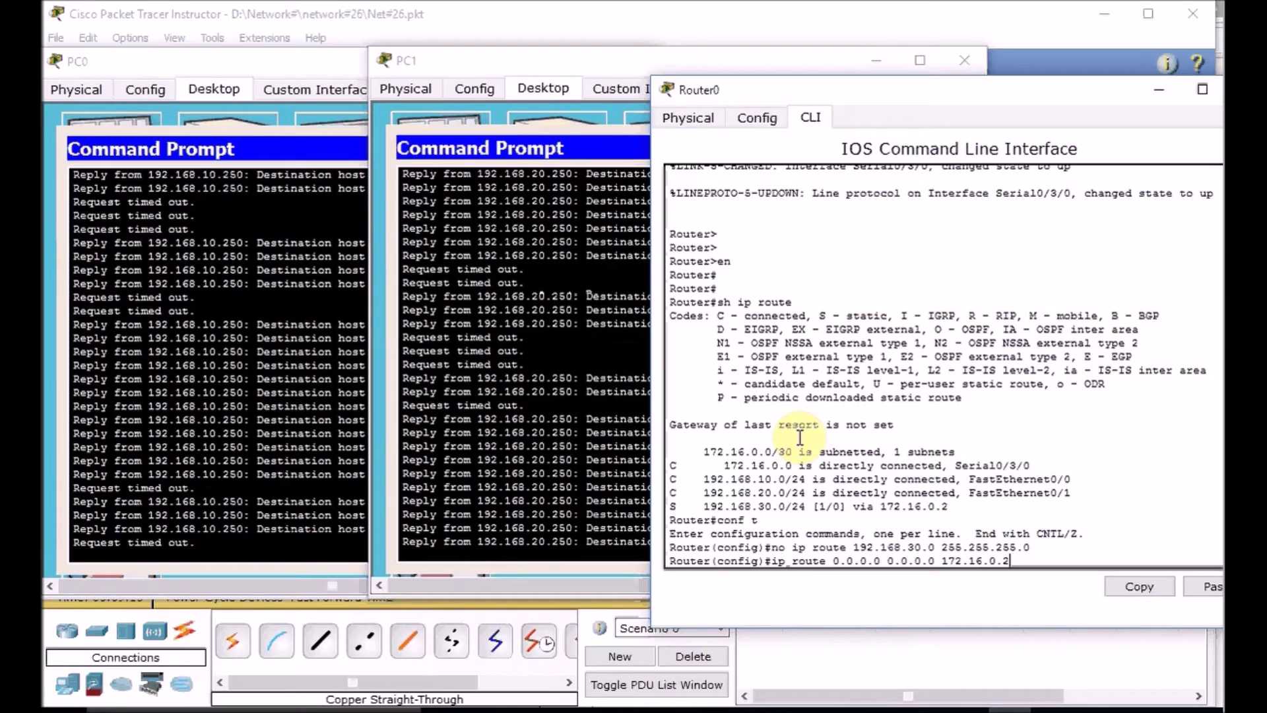
key("Return")
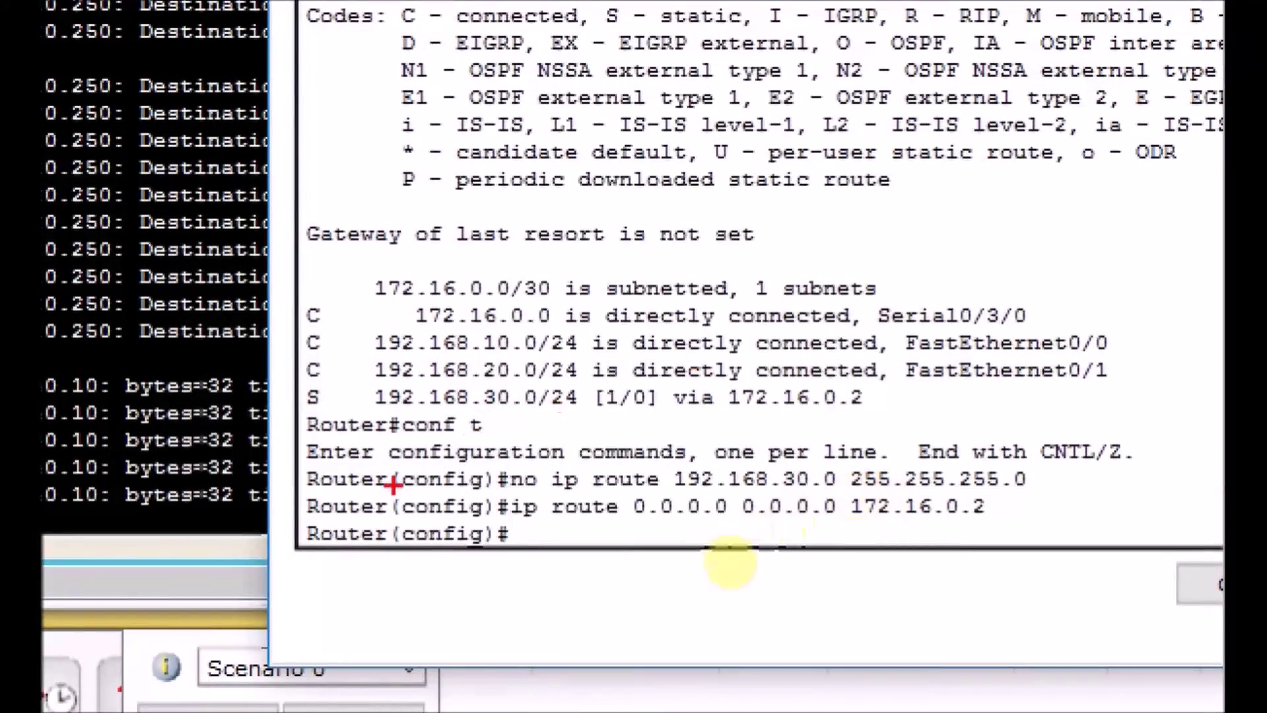
Step: Watch PC0's and PC1's pings to 192.168.40.10 start returning replies
left_click_drag(503, 517, 969, 521)
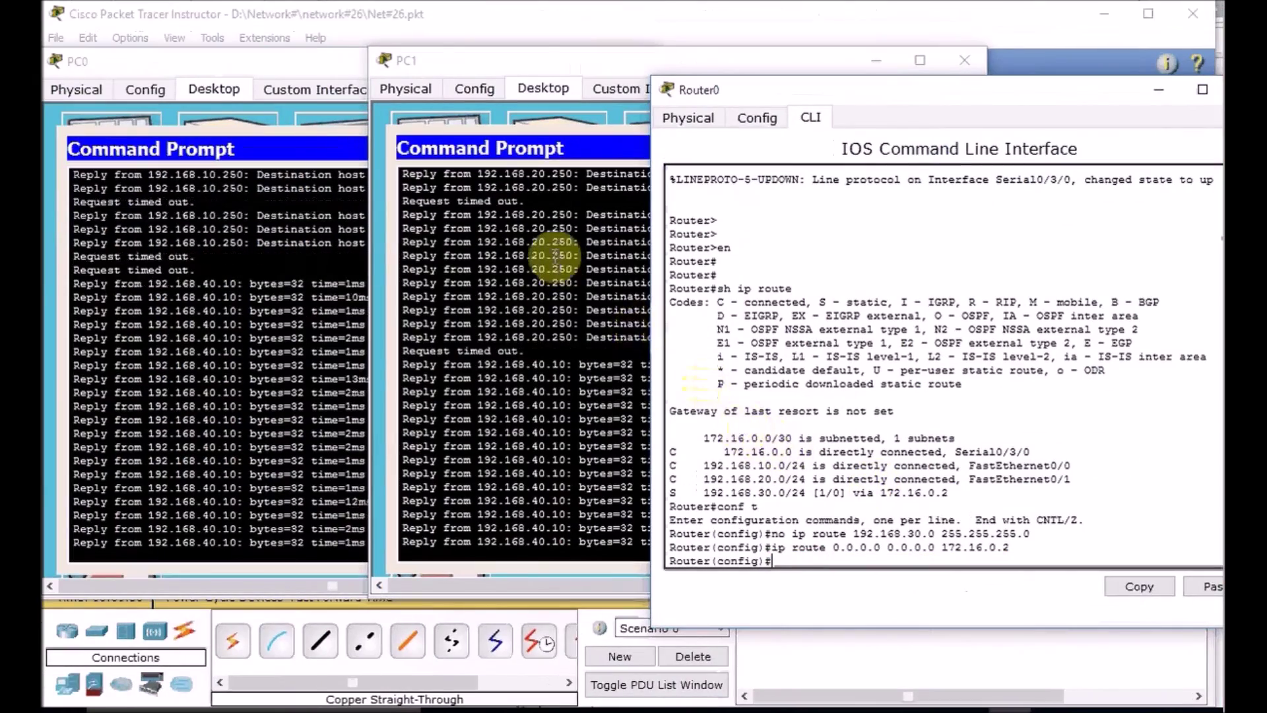
Step: Run 'do sh ip route' on Router0 to show the S* 0.0.0.0/0 default route via 172.16.0.2
type("do sh ip rou")
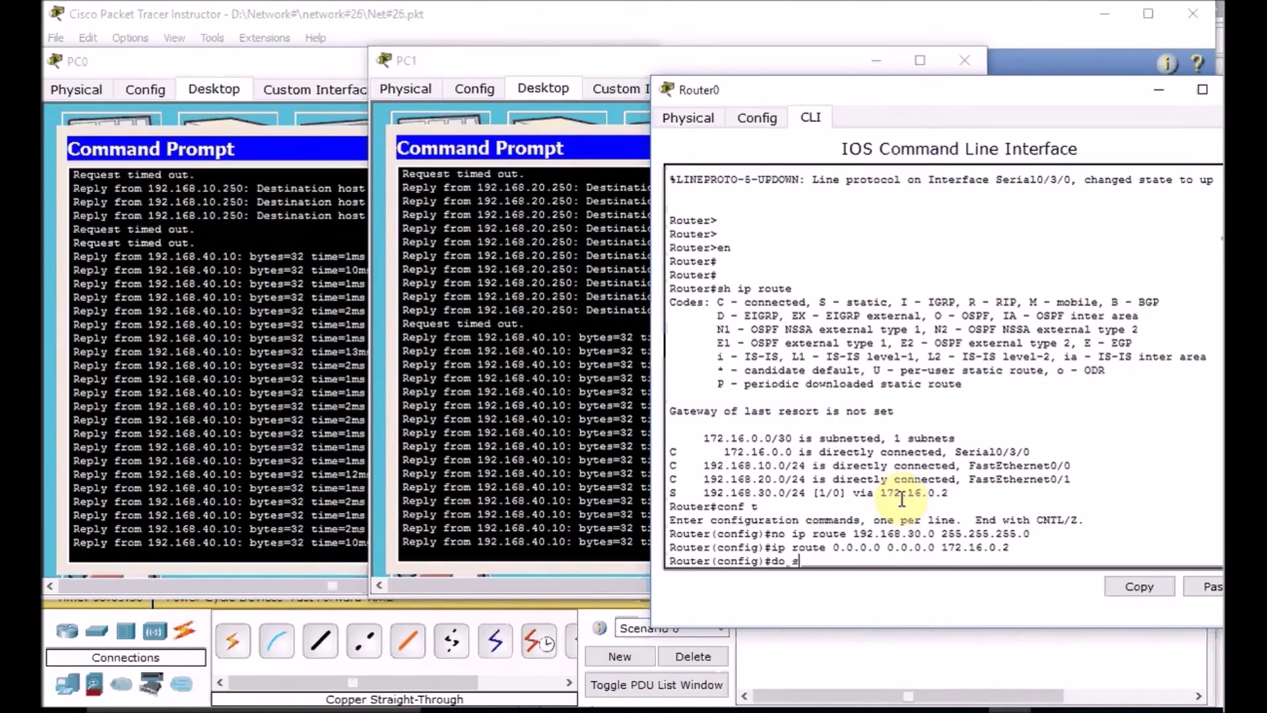
type("te")
key("Return")
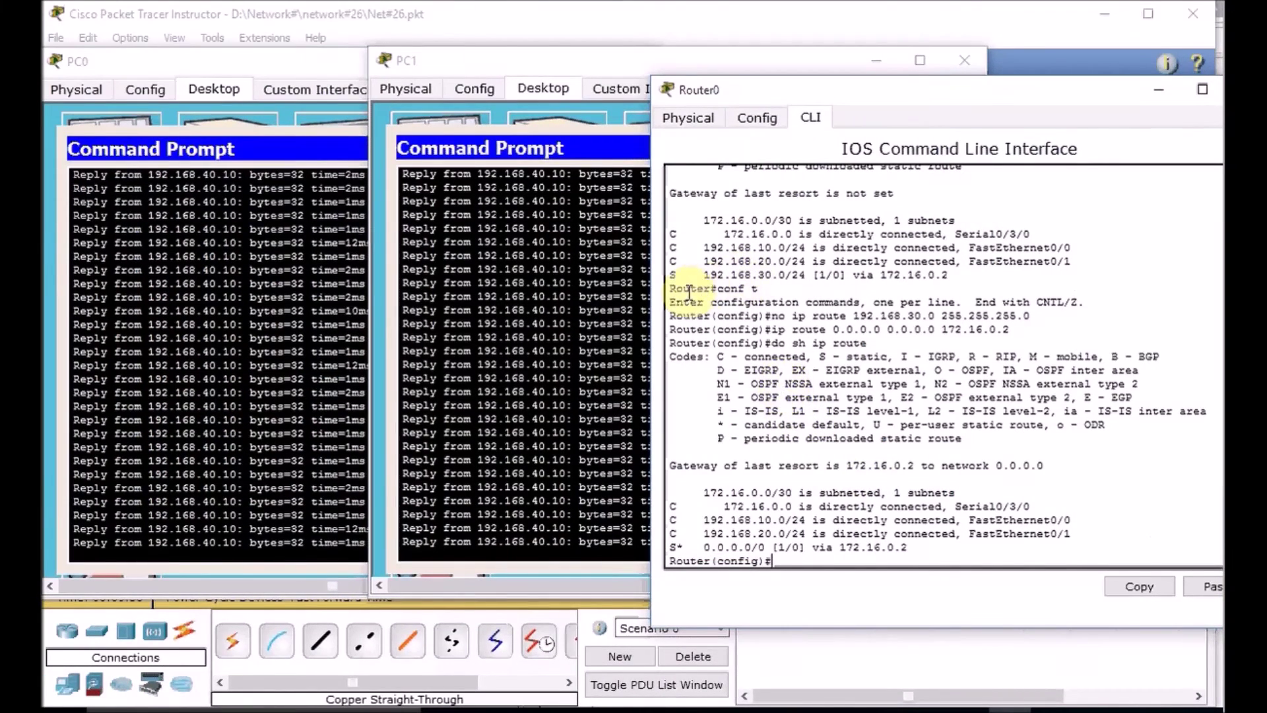
left_click(547, 323)
Step: Close the PC0, PC1 and Router0 console windows
left_click(313, 373)
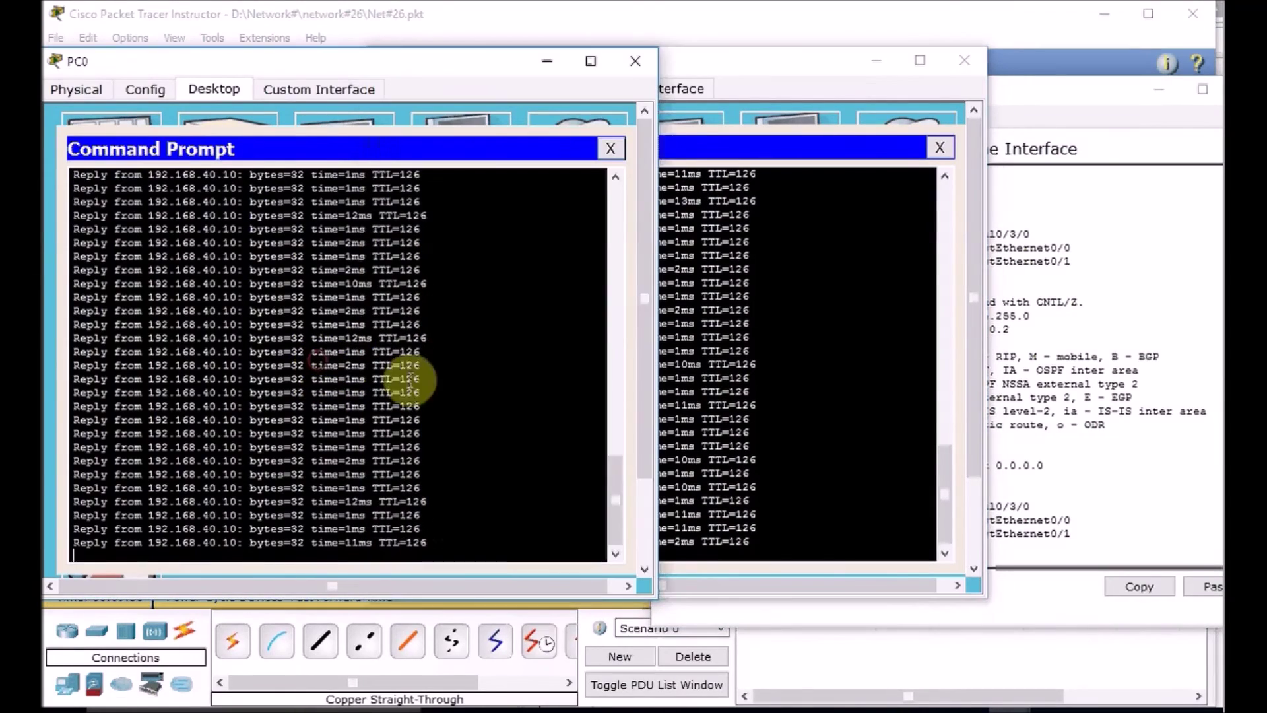
left_click(644, 66)
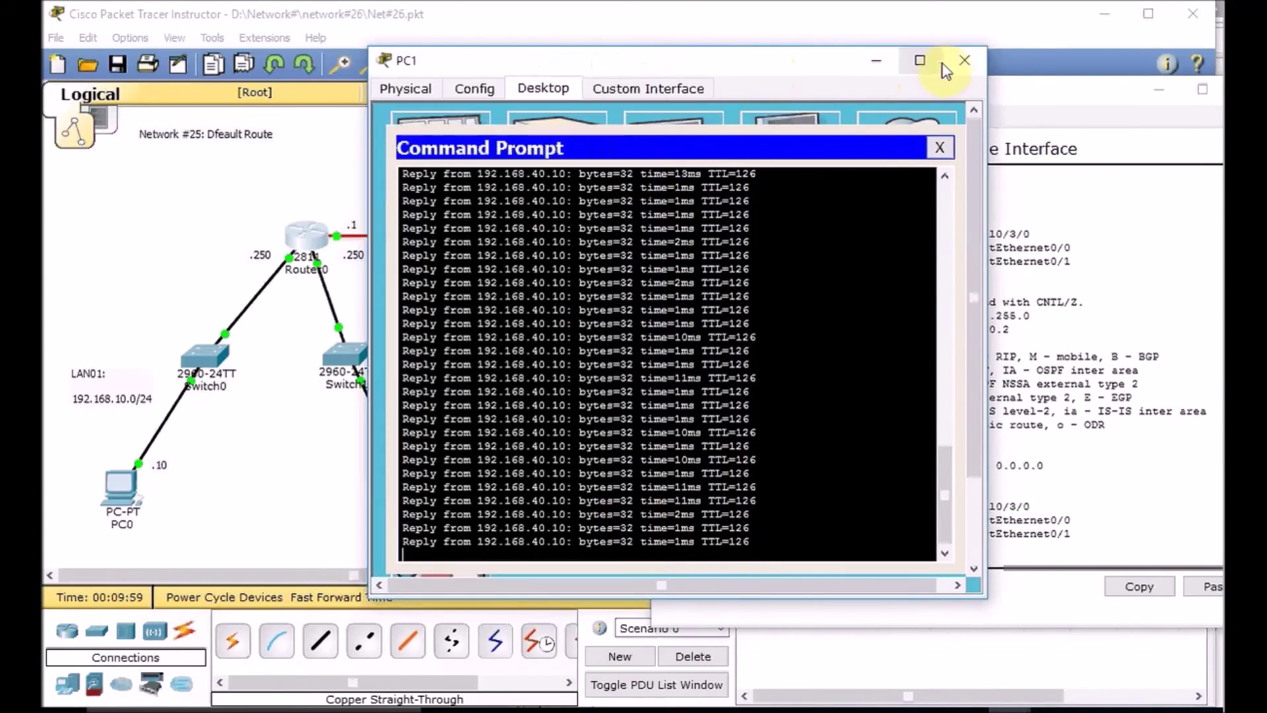
left_click(964, 59)
left_click_drag(1080, 102, 948, 107)
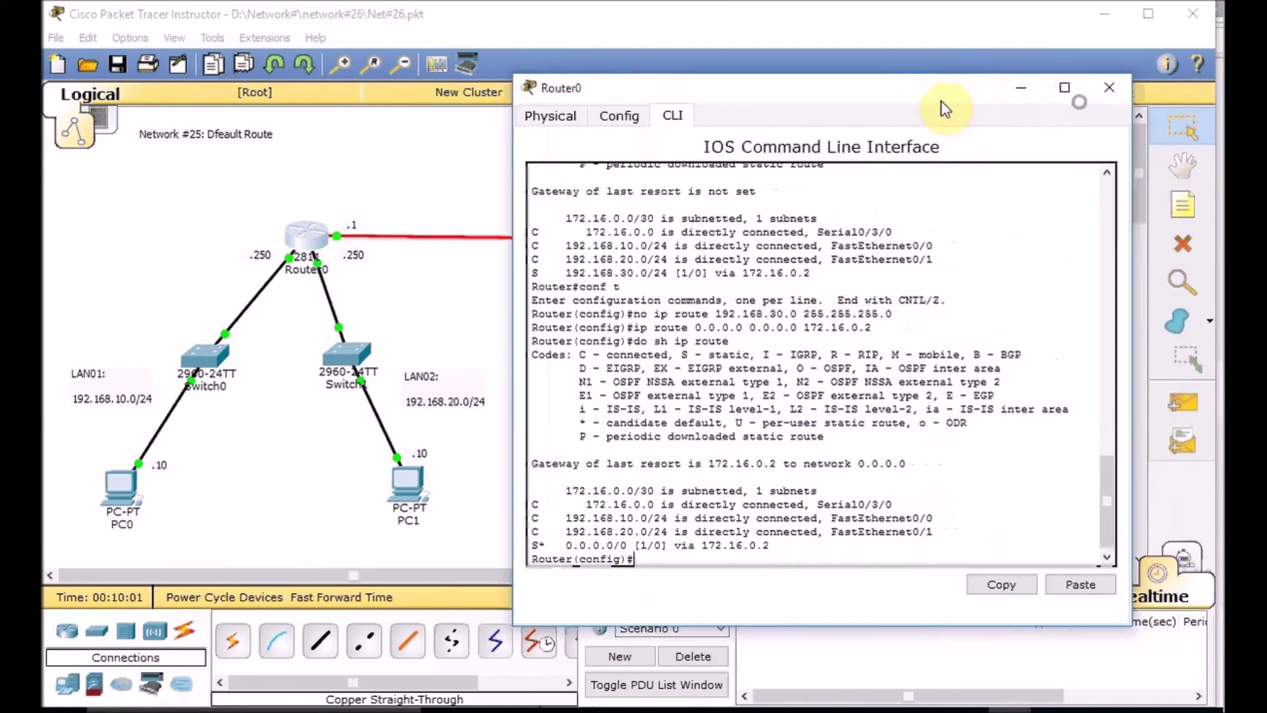
left_click(1114, 89)
Step: From PC3's command prompt, ping 192.168.10.10, 192.168.20.10 and 192.168.30.10 with 4/4 replies
left_click(924, 462)
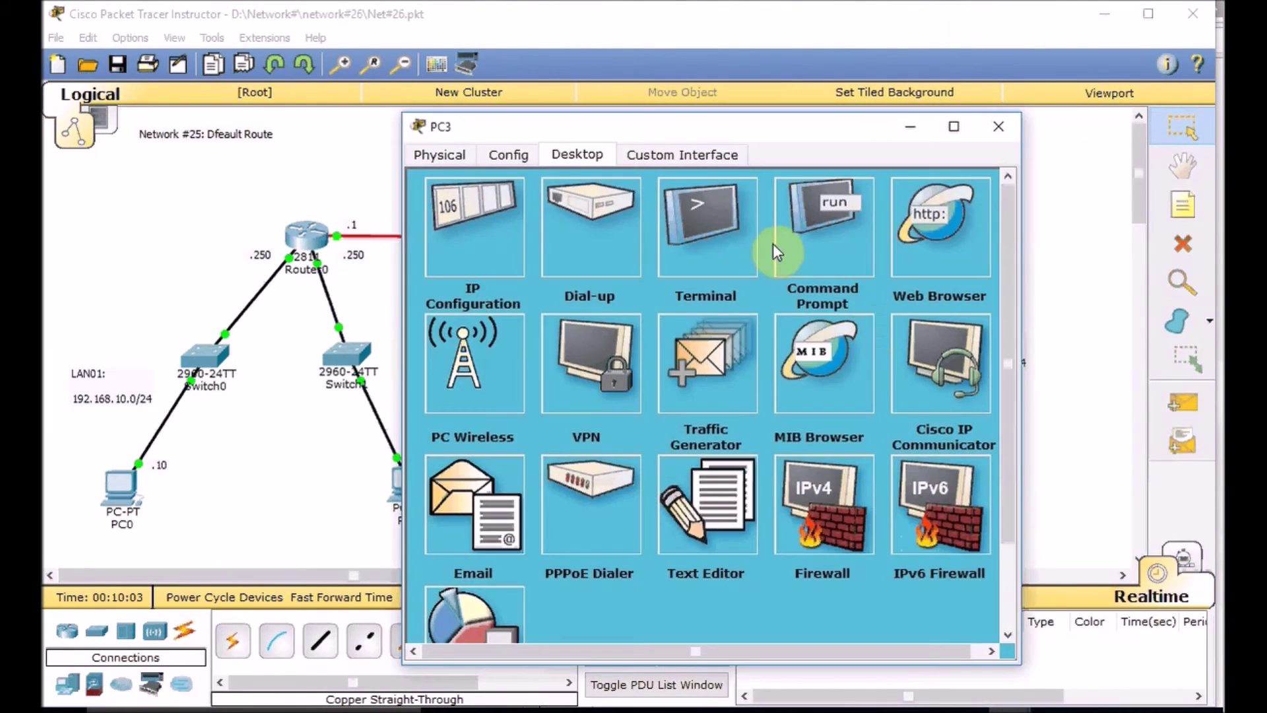
left_click(820, 221)
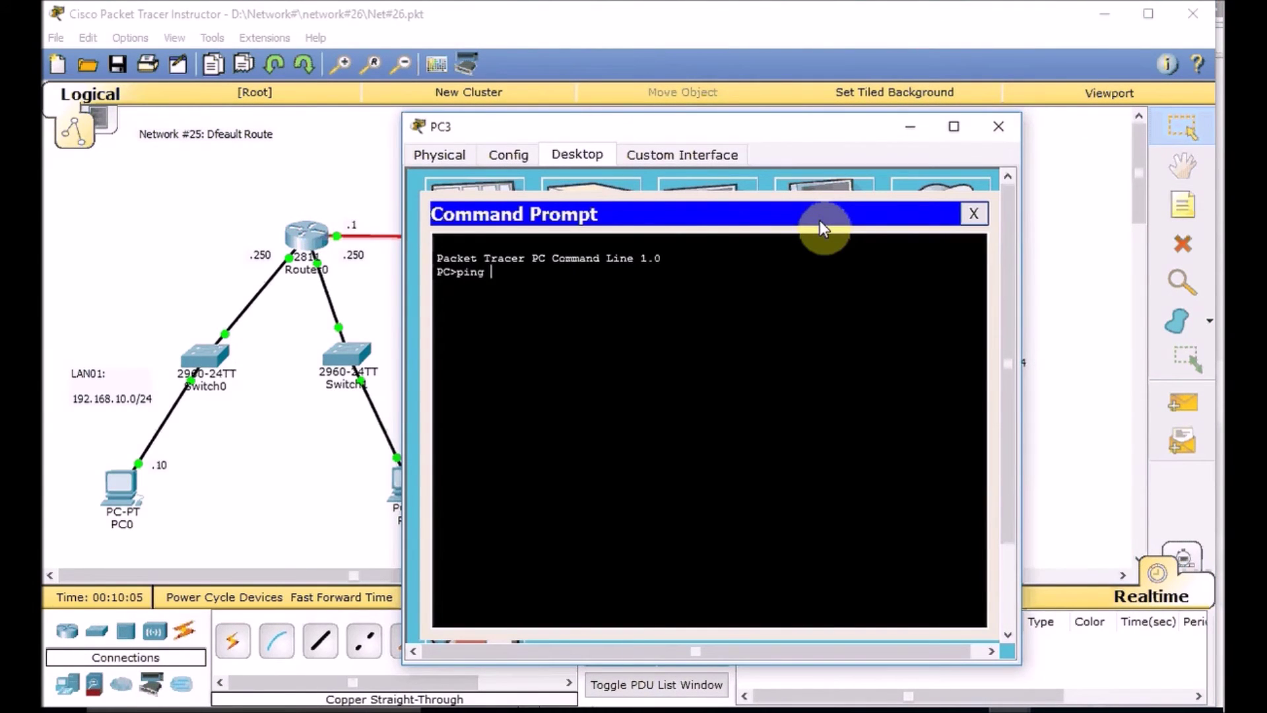
type("ping 192.168.10.10")
key("Return")
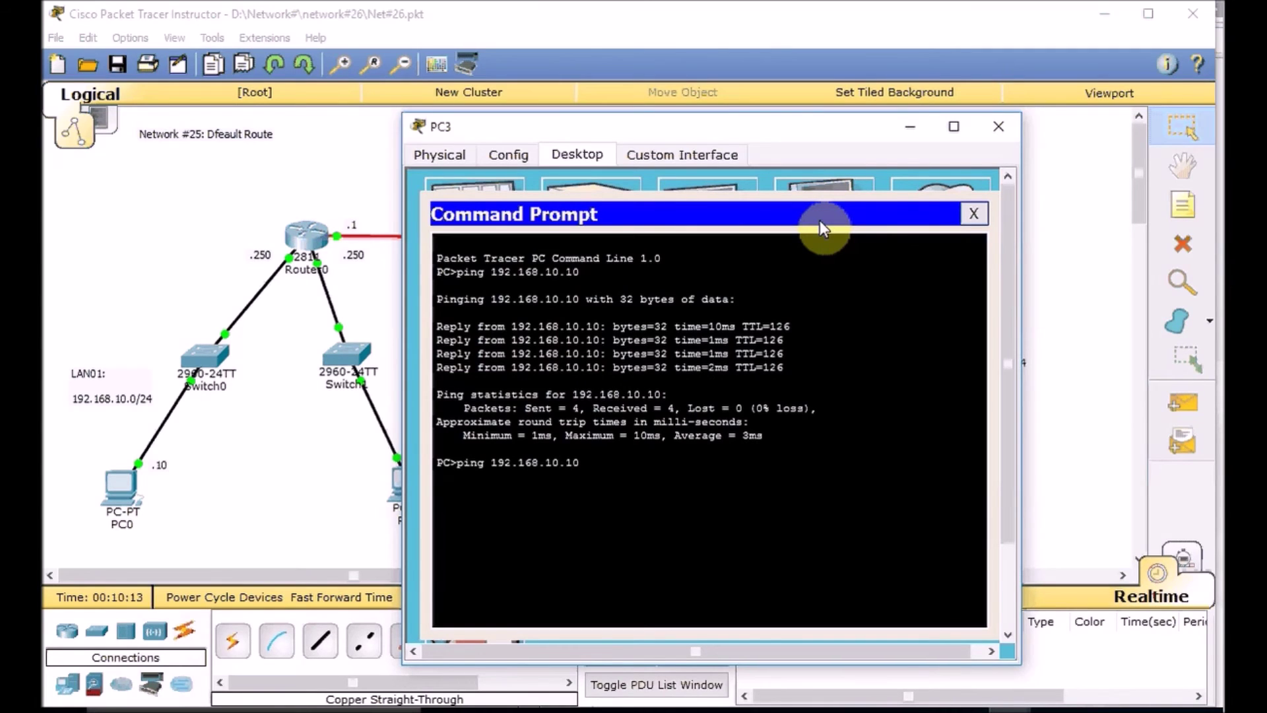
key("Return")
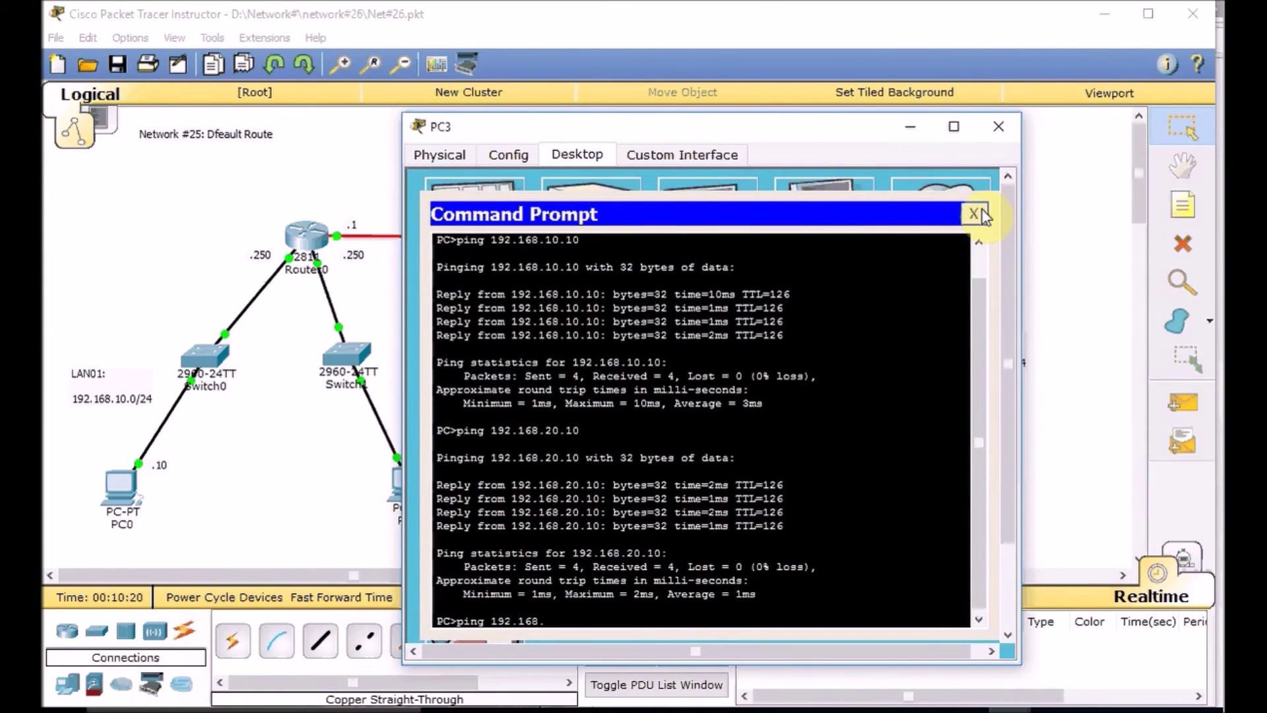
key("Return")
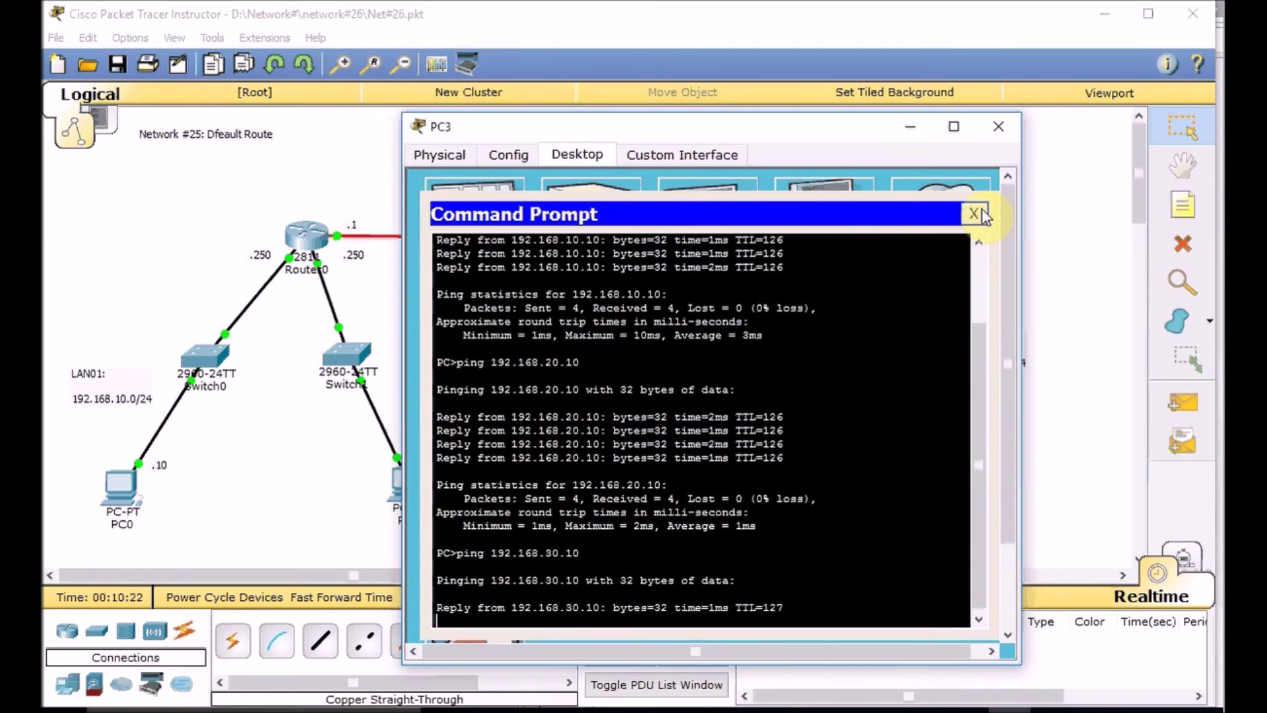
left_click_drag(769, 132, 412, 102)
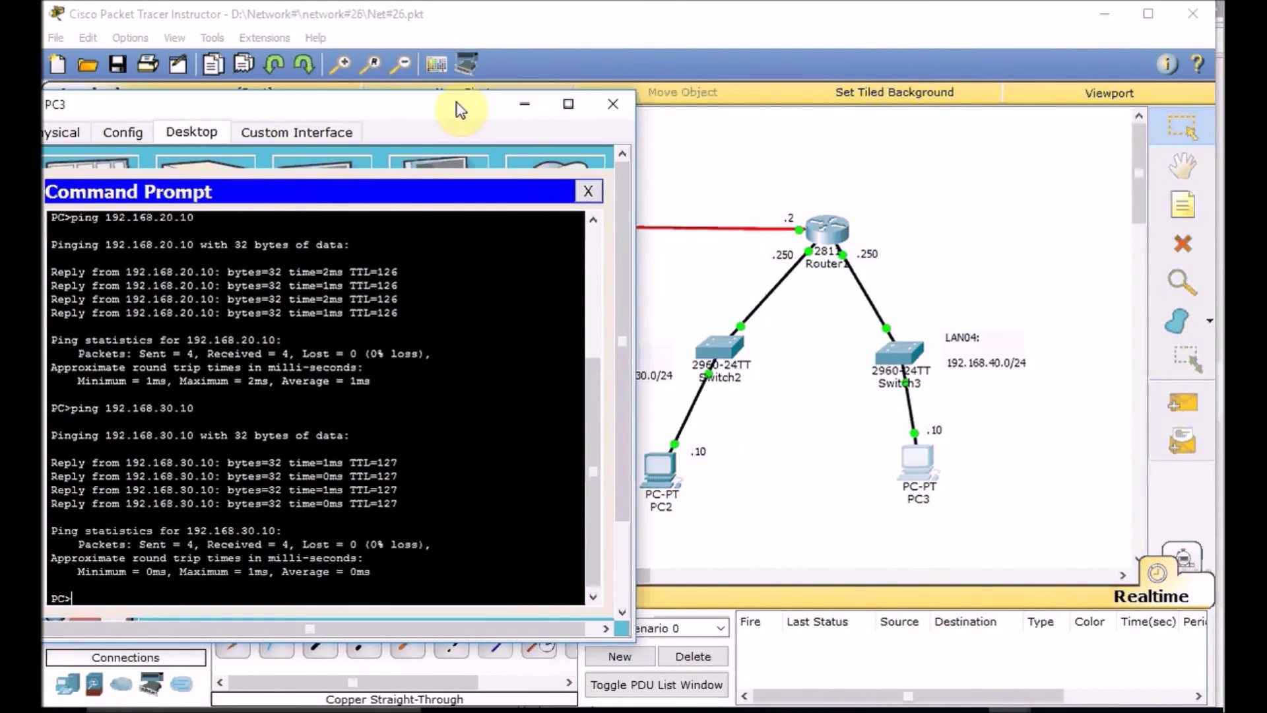
left_click_drag(456, 106, 1013, 80)
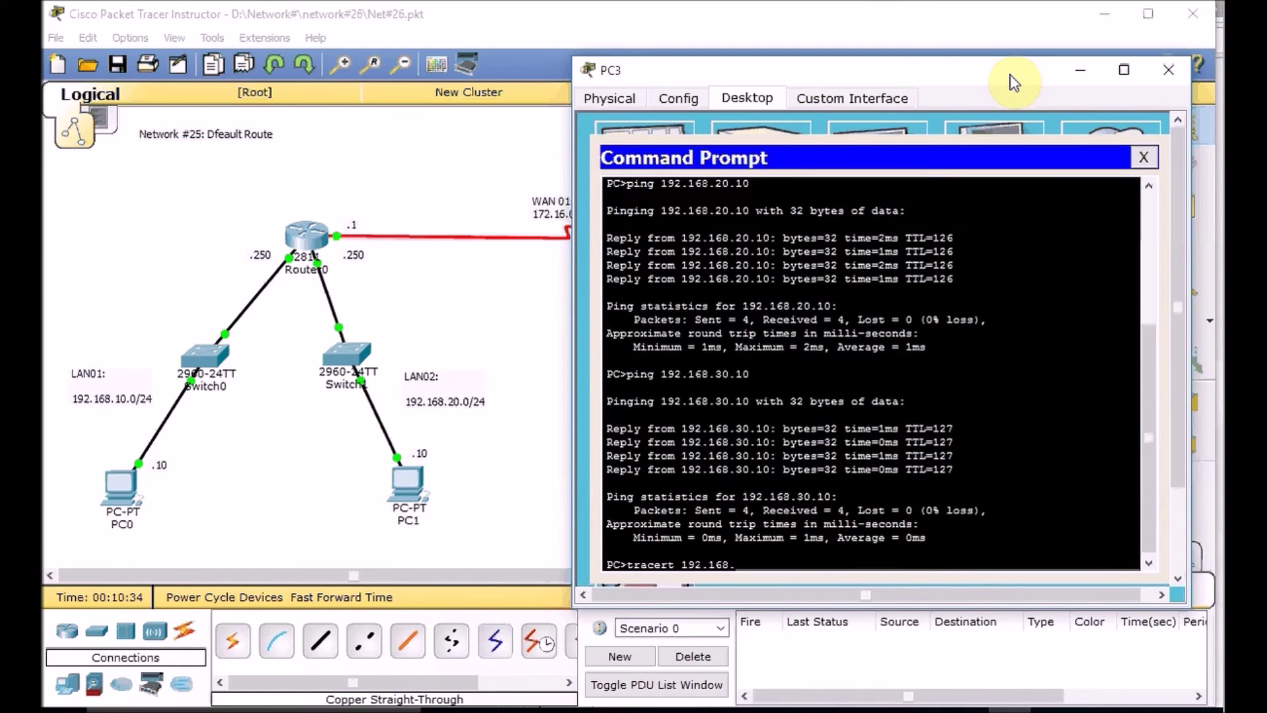
Step: Trace the route from PC3 to 192.168.30.10, reaching it via 192.168.40.250
key("Return")
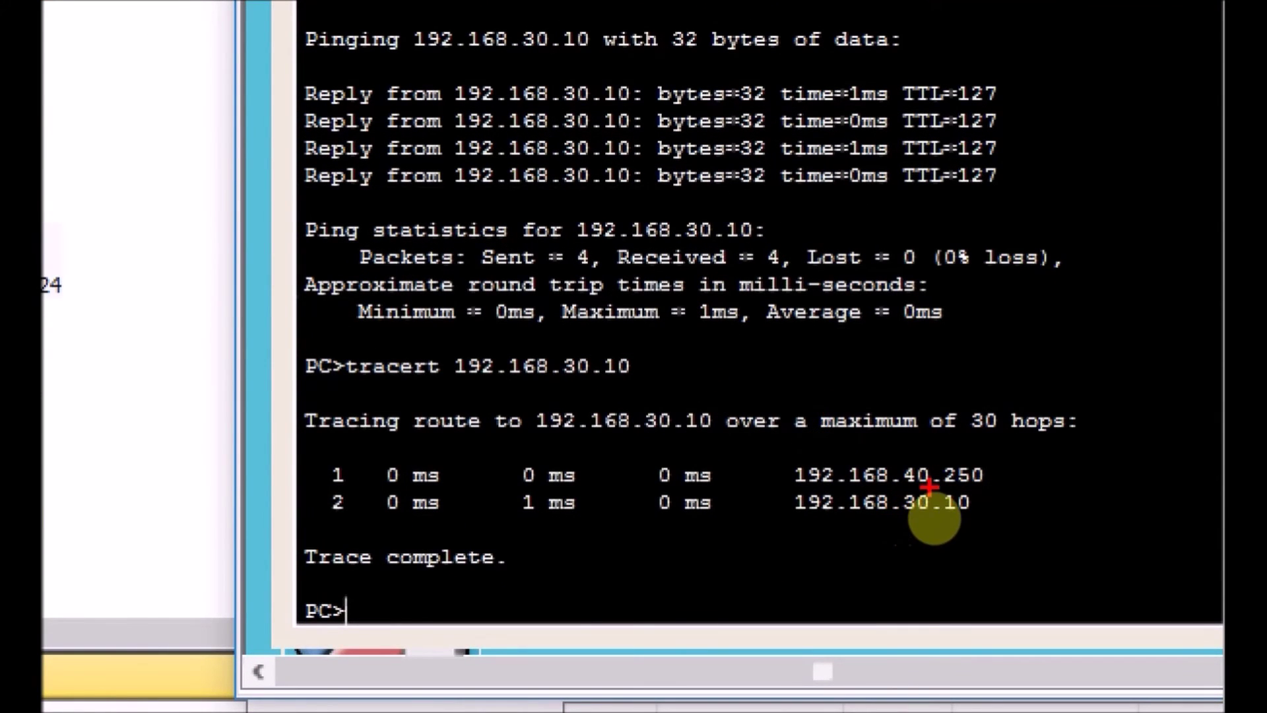
left_click_drag(995, 482, 1016, 450)
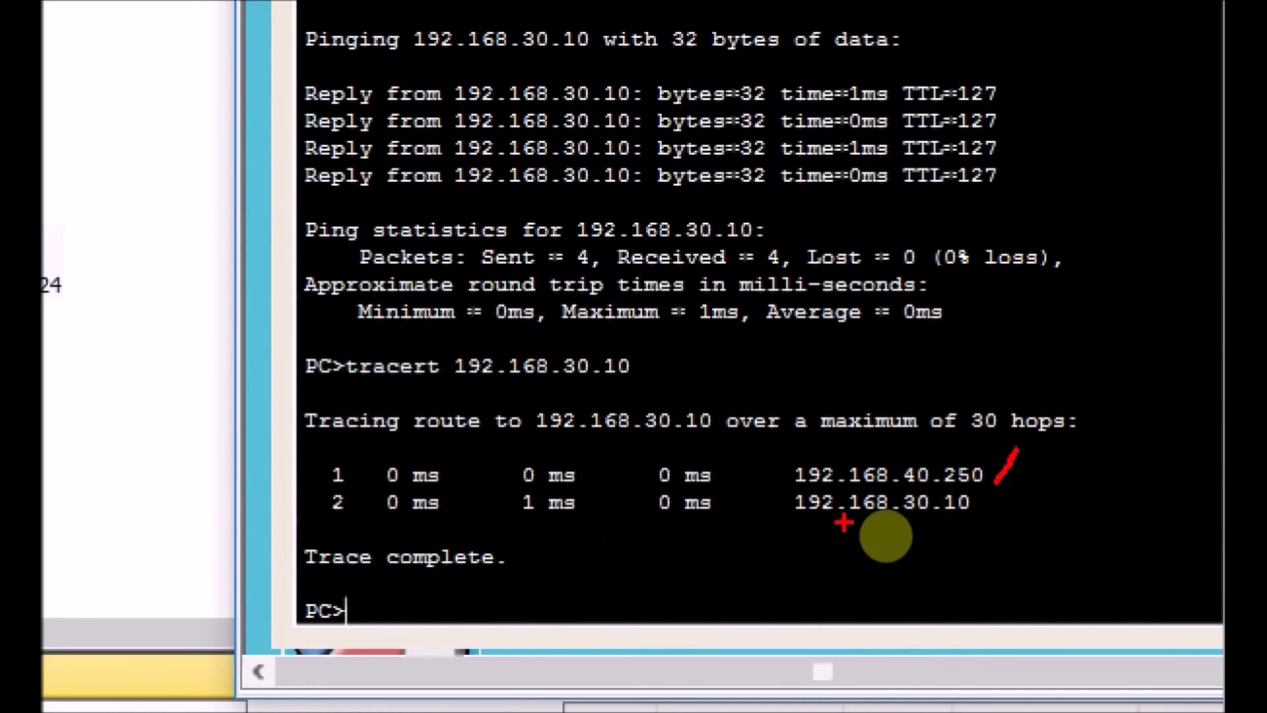
left_click_drag(920, 519, 895, 519)
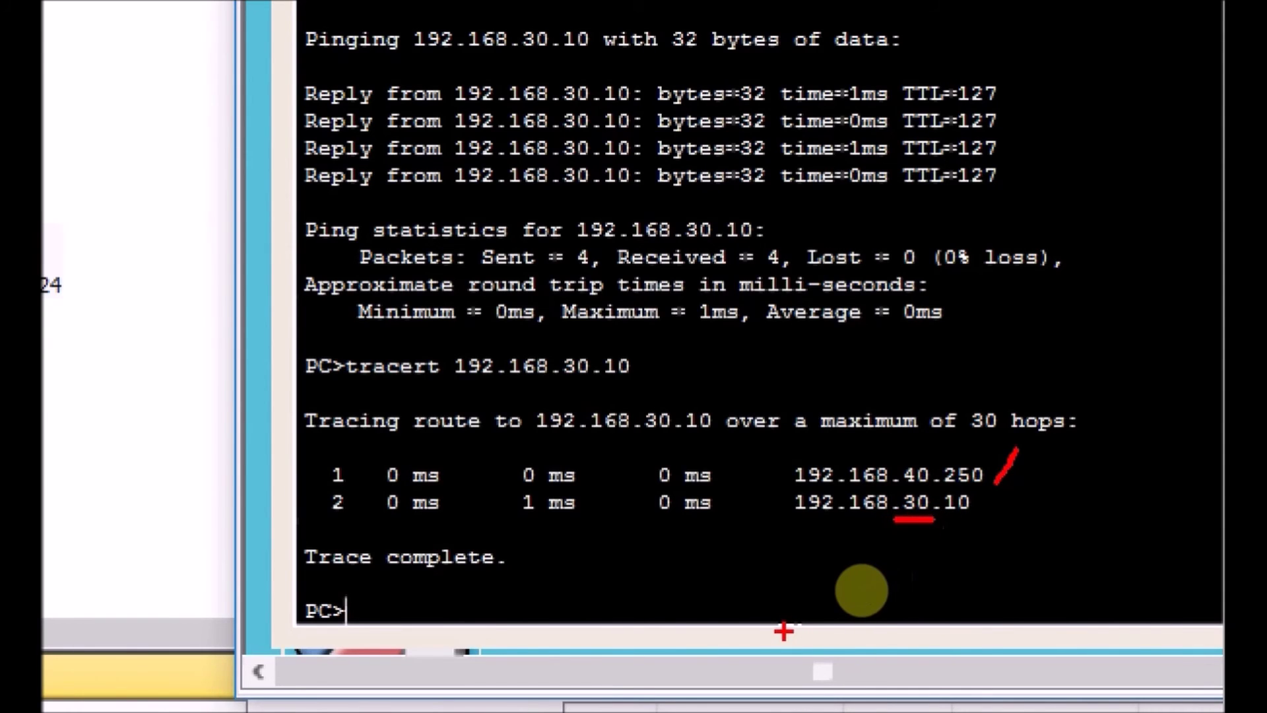
key("Escape")
Step: Trace the route to 192.168.10.10, crossing the WAN through 192.168.40.250 and 172.16.0.1
key("Up")
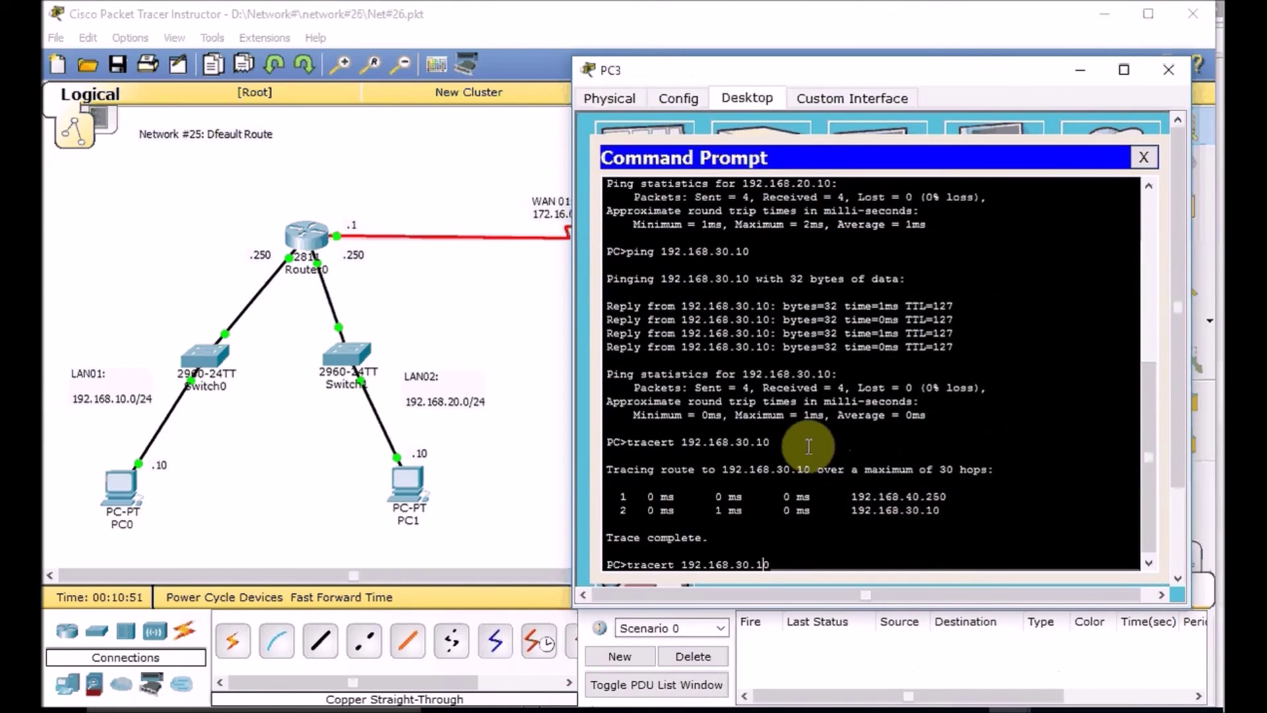
key("Return")
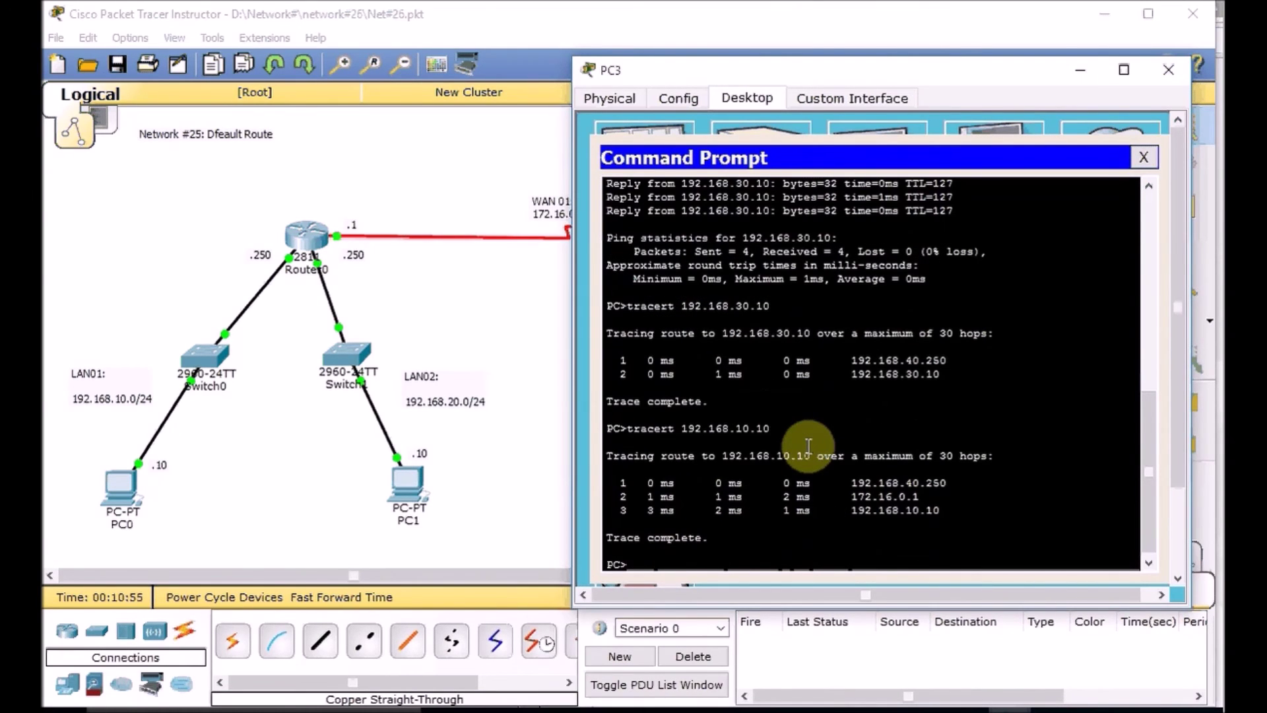
key("ctrl+1")
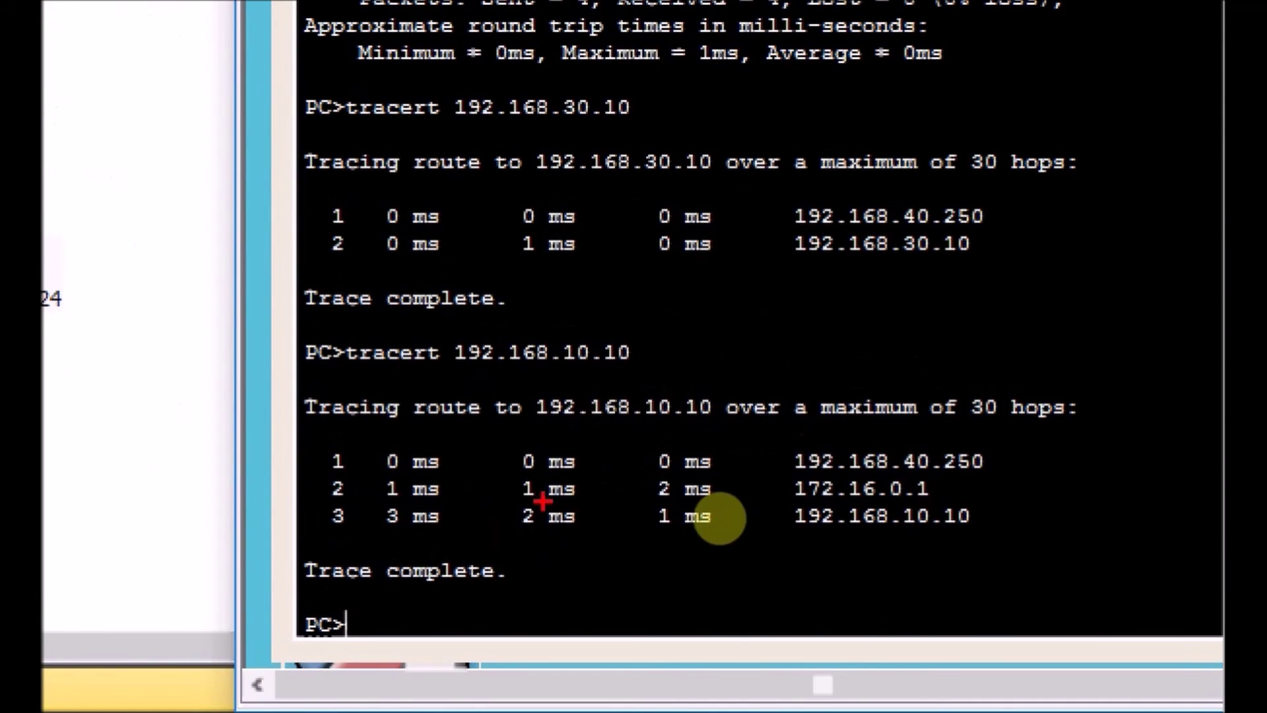
left_click_drag(990, 454, 1004, 448)
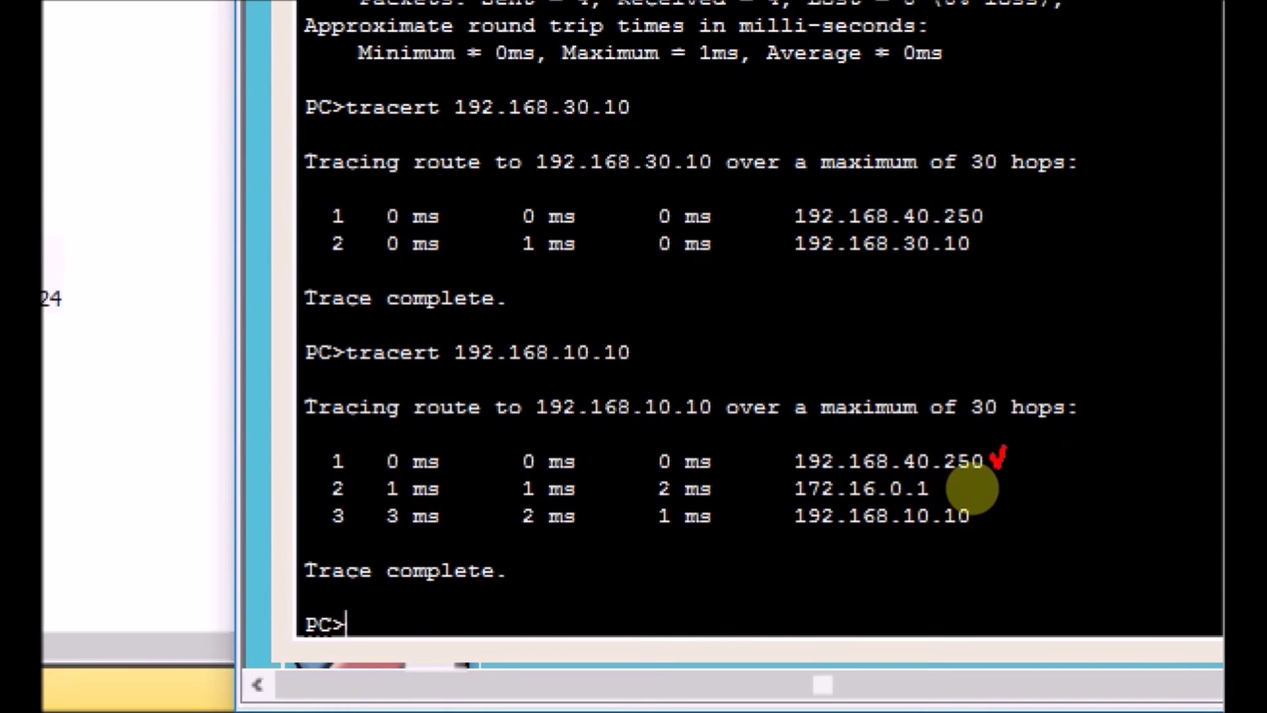
left_click_drag(985, 218, 1013, 203)
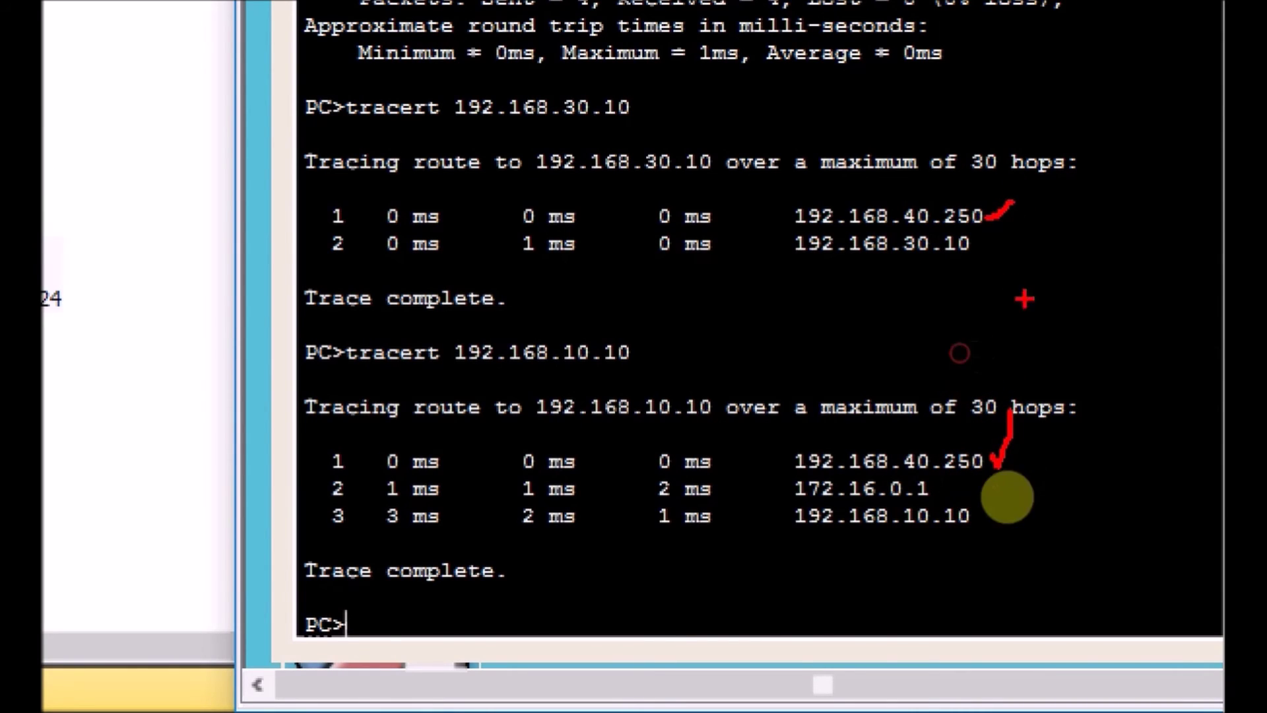
left_click_drag(770, 501, 937, 493)
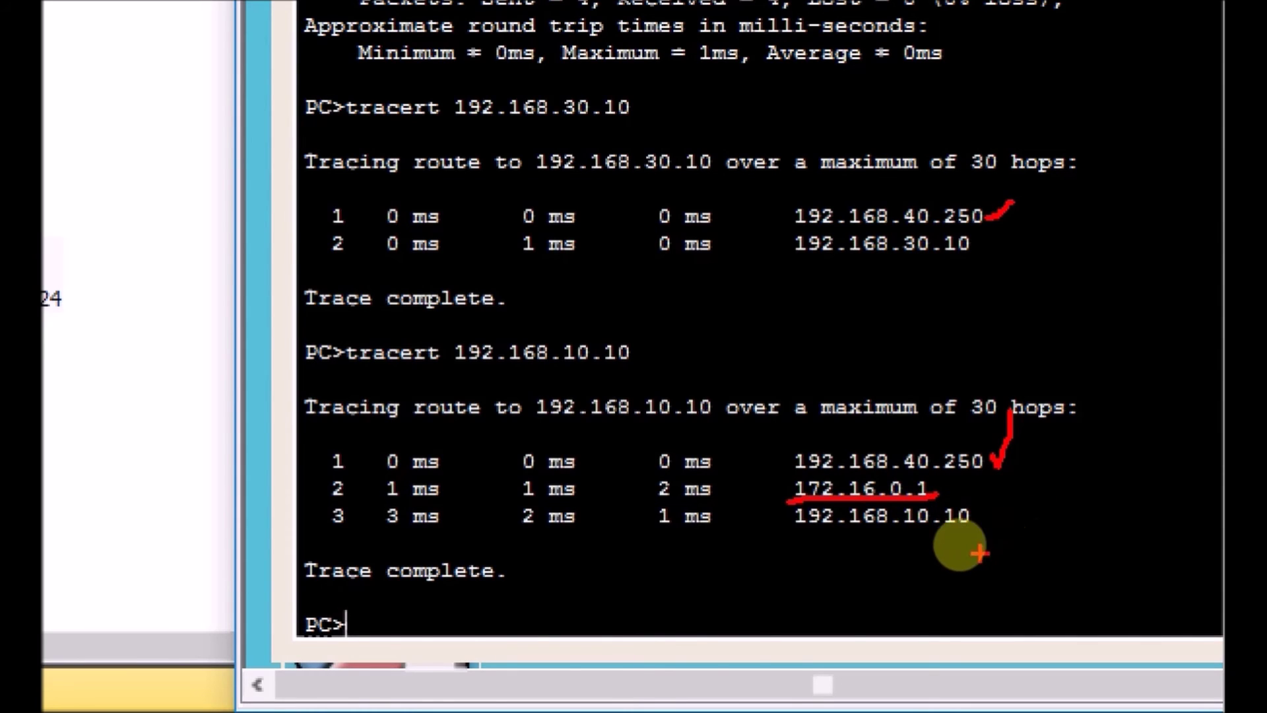
left_click_drag(984, 520, 1018, 495)
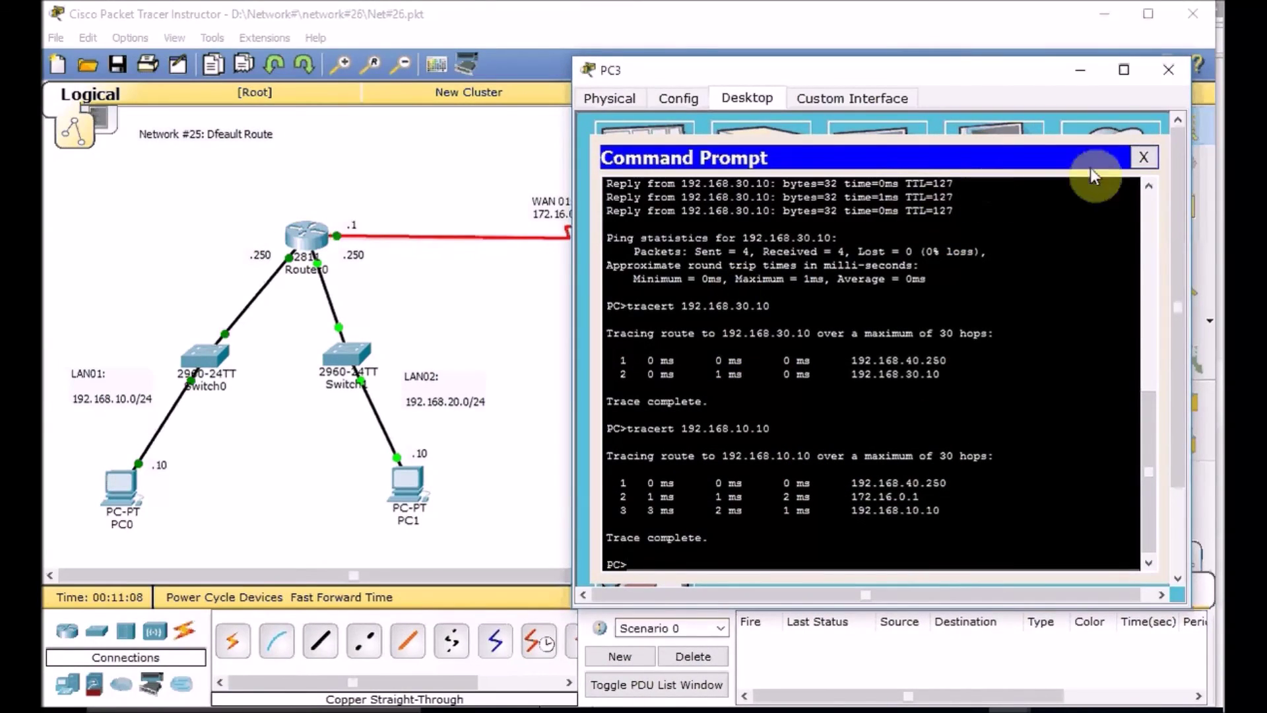
Step: Close PC3's Command Prompt and its device window to reveal the four-LAN topology
left_click(1143, 156)
left_click(1168, 70)
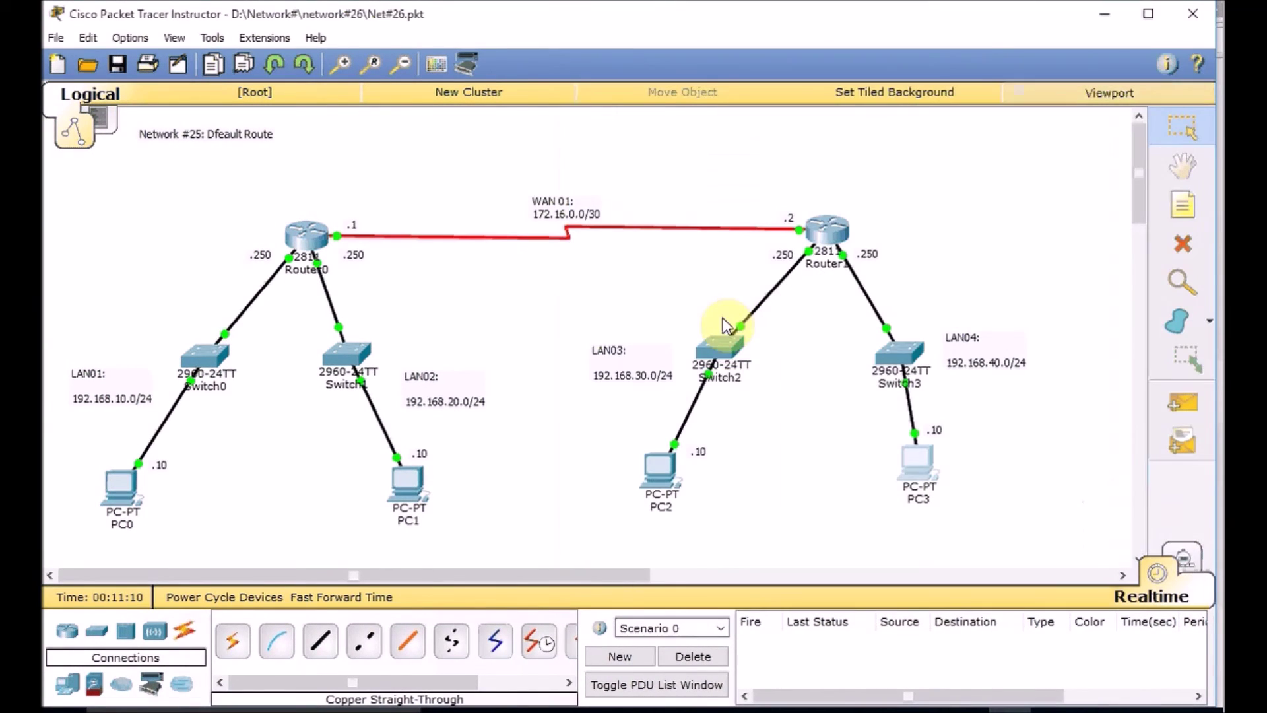